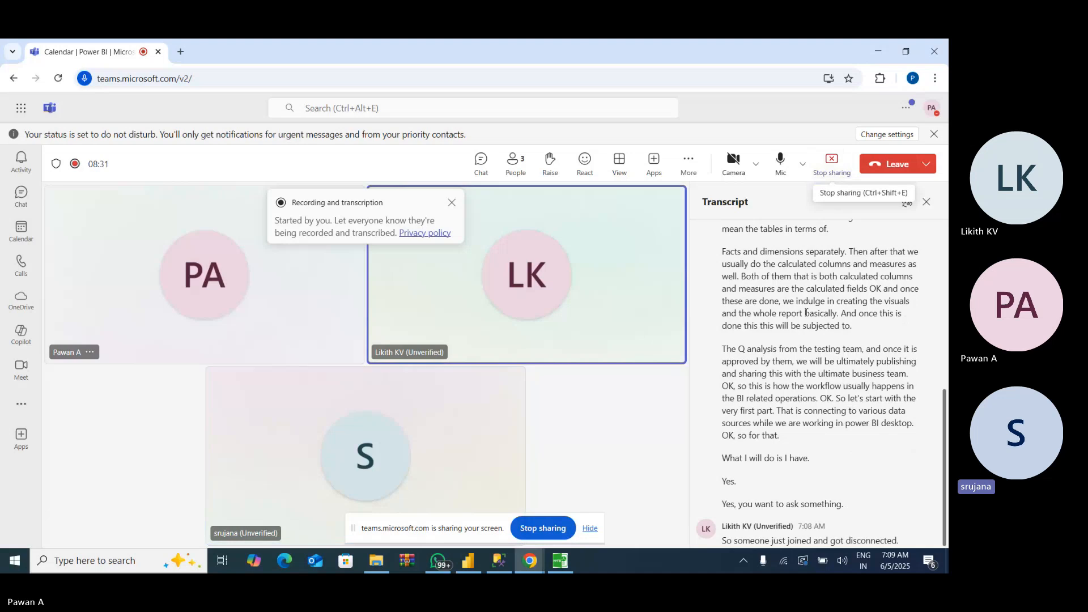
# - Hide the screen-sharing notice and switch to the untitled report in Power BI Desktop
pyautogui.click(595, 531)
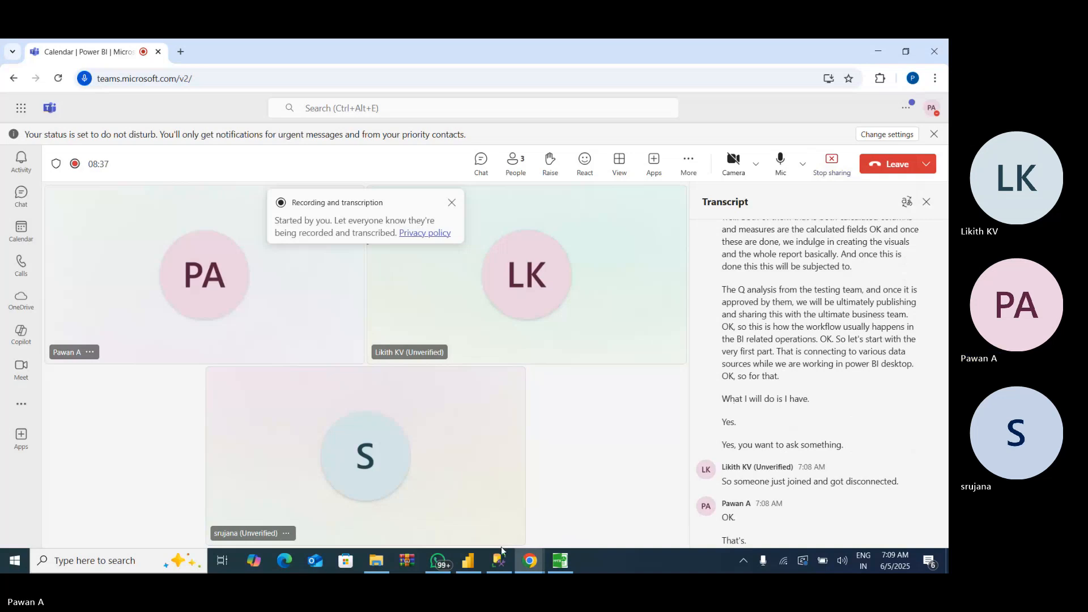
pyautogui.click(468, 561)
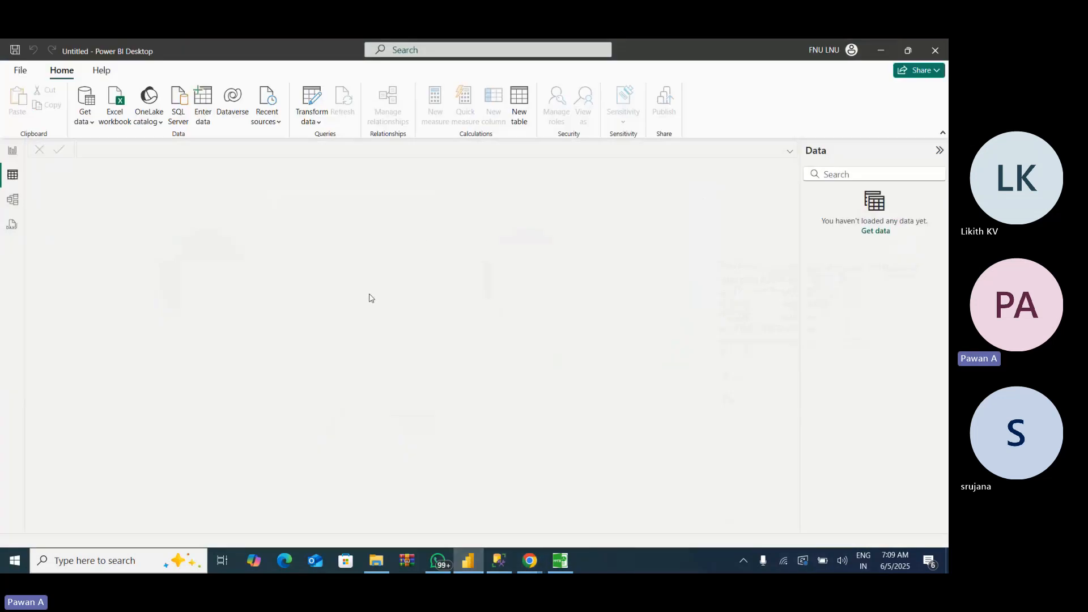
# - Locate Power BI Desktop in the computer's list of installed apps
pyautogui.click(12, 569)
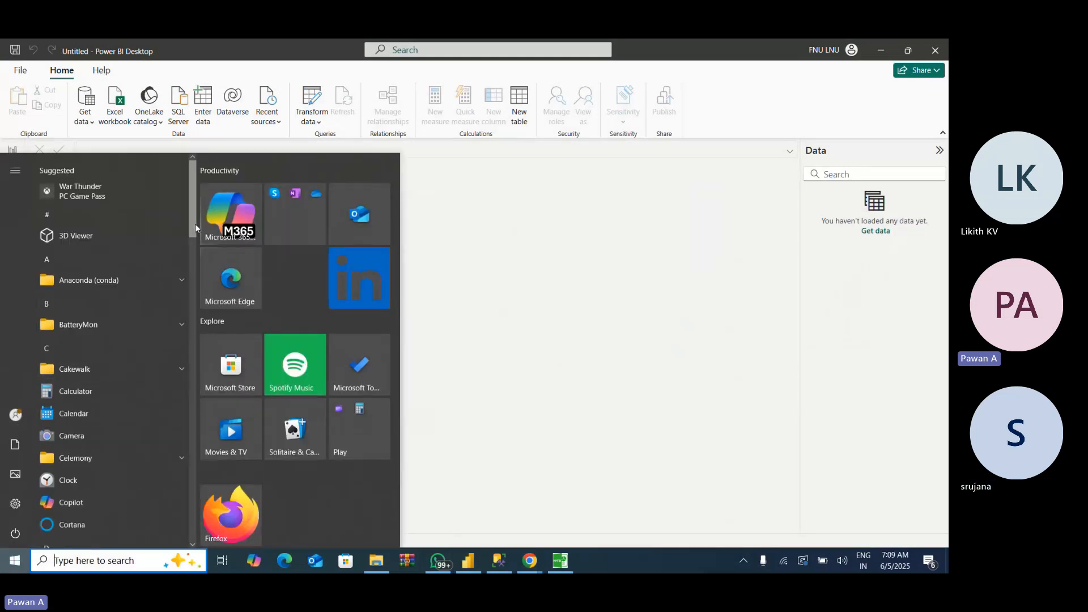
pyautogui.moveTo(195, 224); pyautogui.dragTo(193, 404)
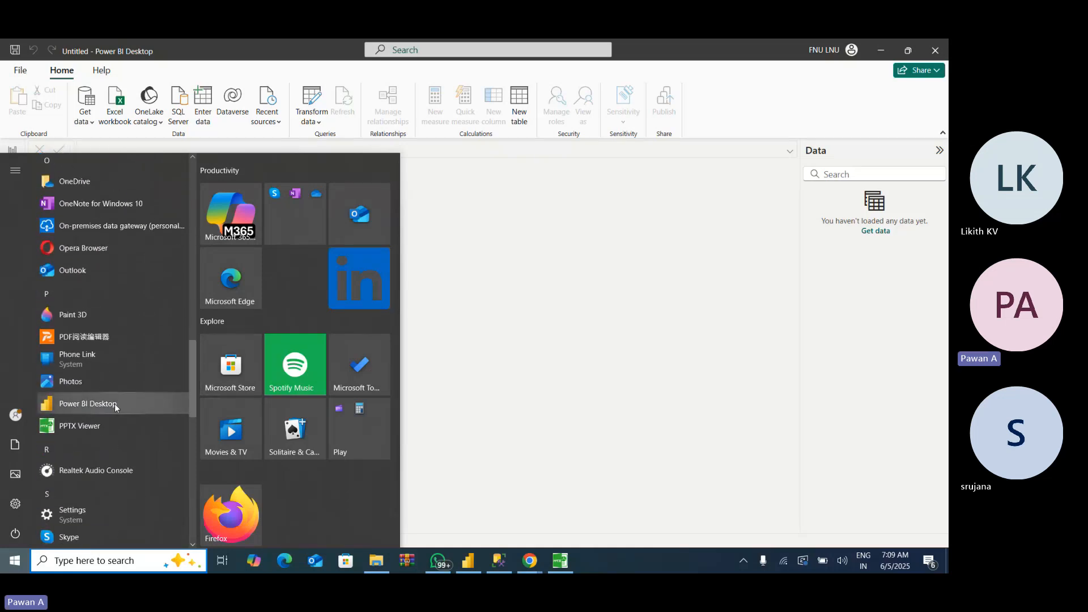
pyautogui.click(521, 370)
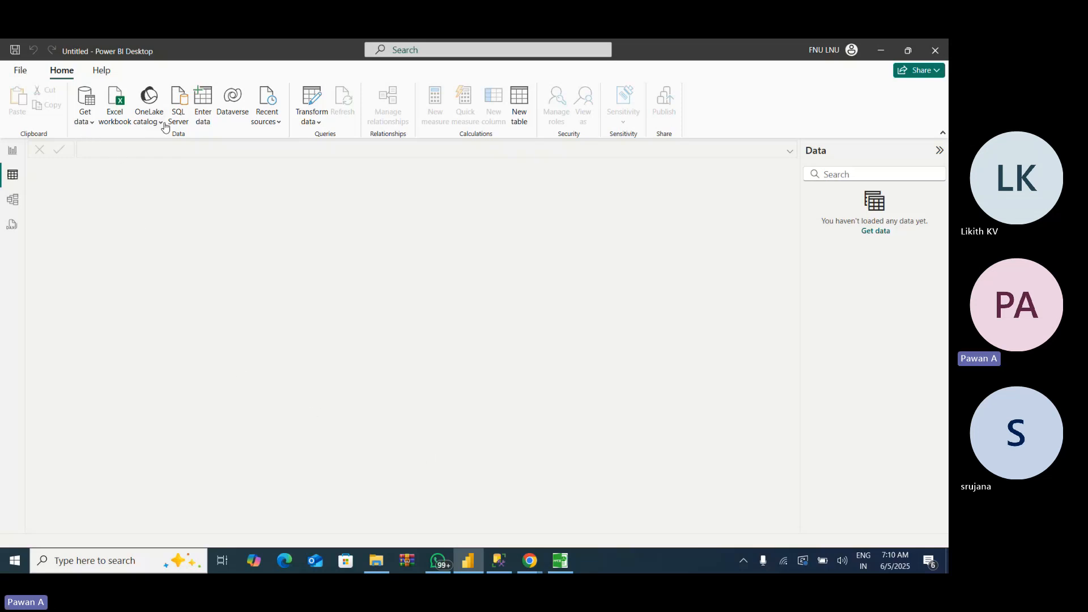
# - Connect to the Text/CSV file Orders_2017(un-processed) in the desktop folder PBI Training, Class 3, ETL Data
pyautogui.click(85, 123)
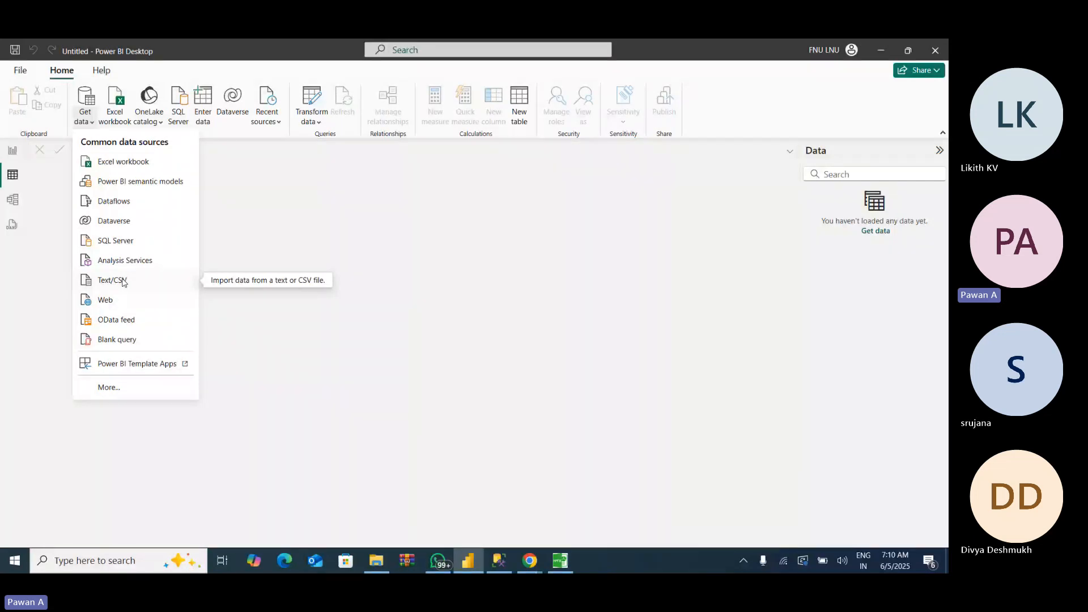
pyautogui.click(123, 282)
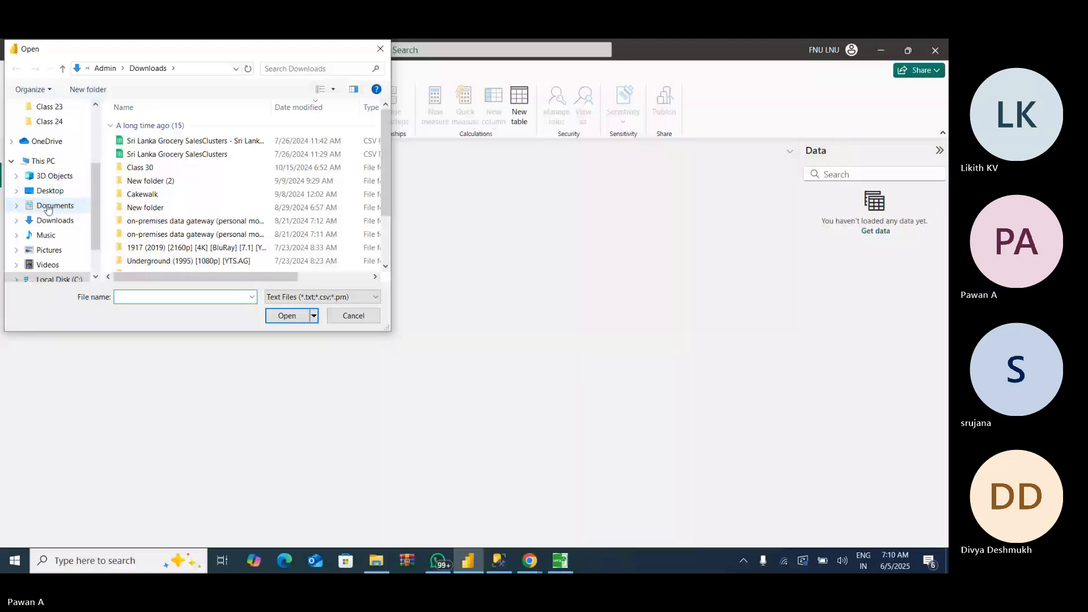
pyautogui.click(54, 191)
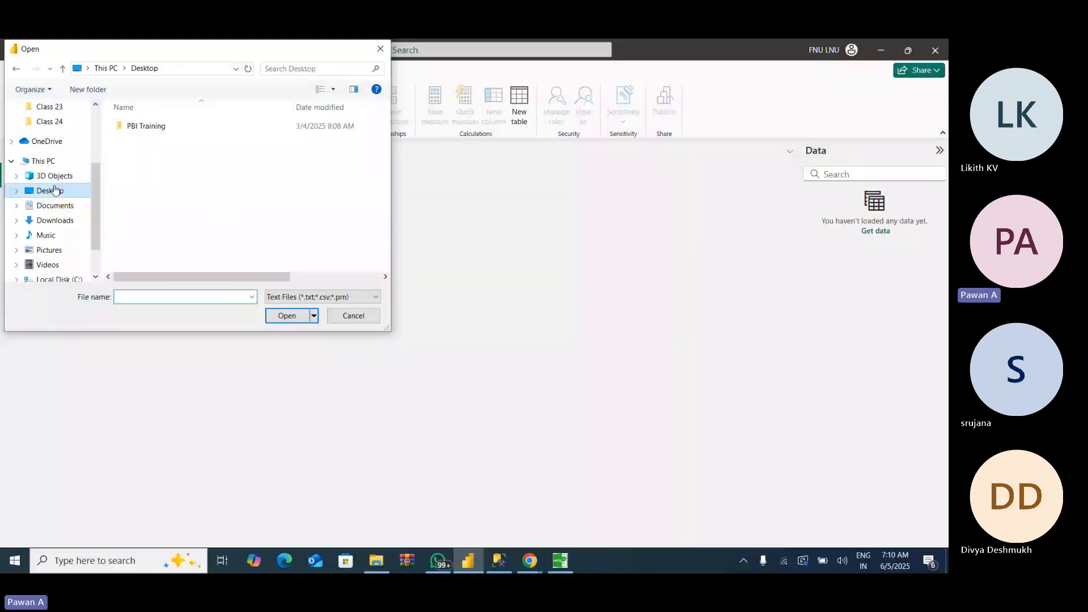
pyautogui.click(147, 128)
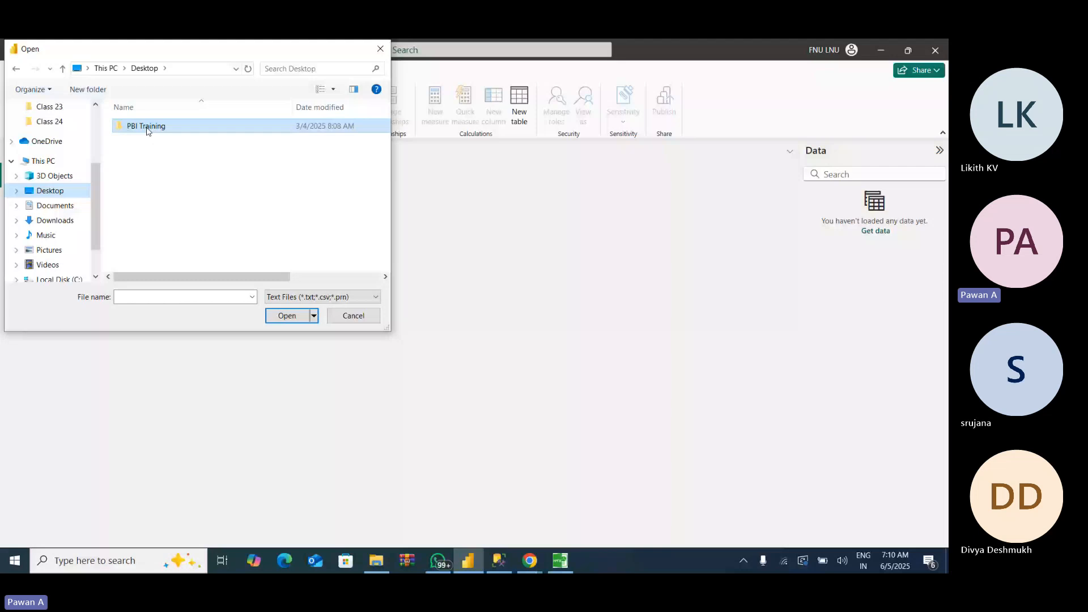
pyautogui.doubleClick(147, 127)
pyautogui.doubleClick(143, 140)
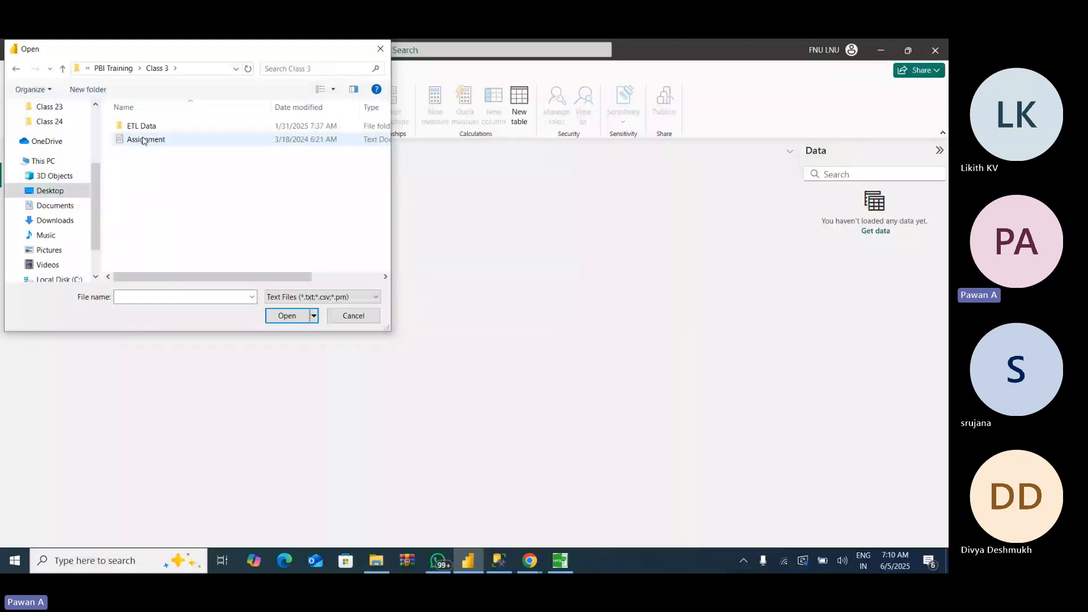
pyautogui.doubleClick(142, 126)
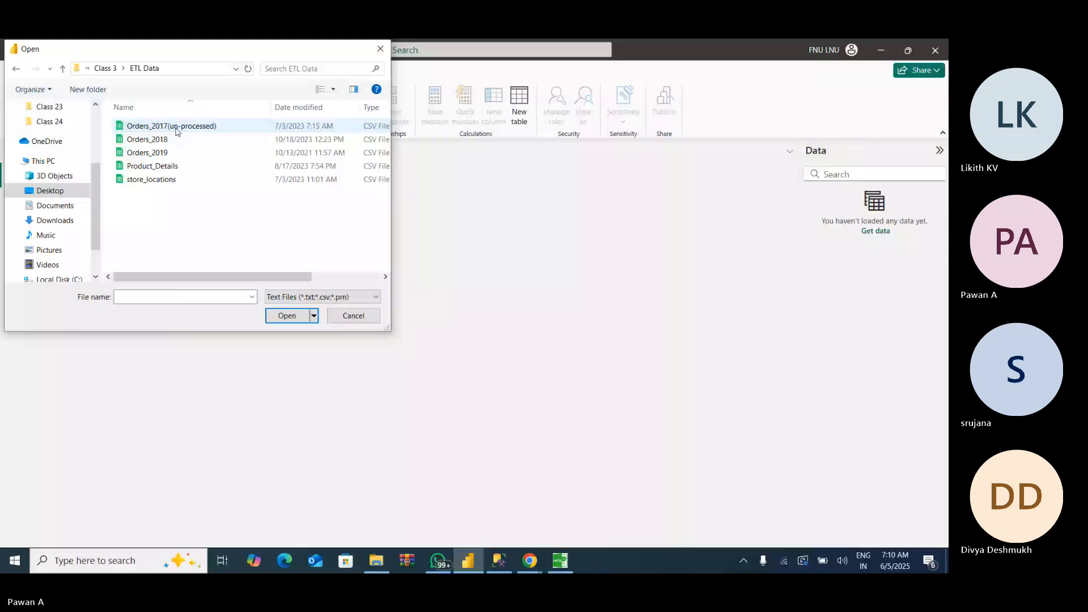
pyautogui.click(176, 127)
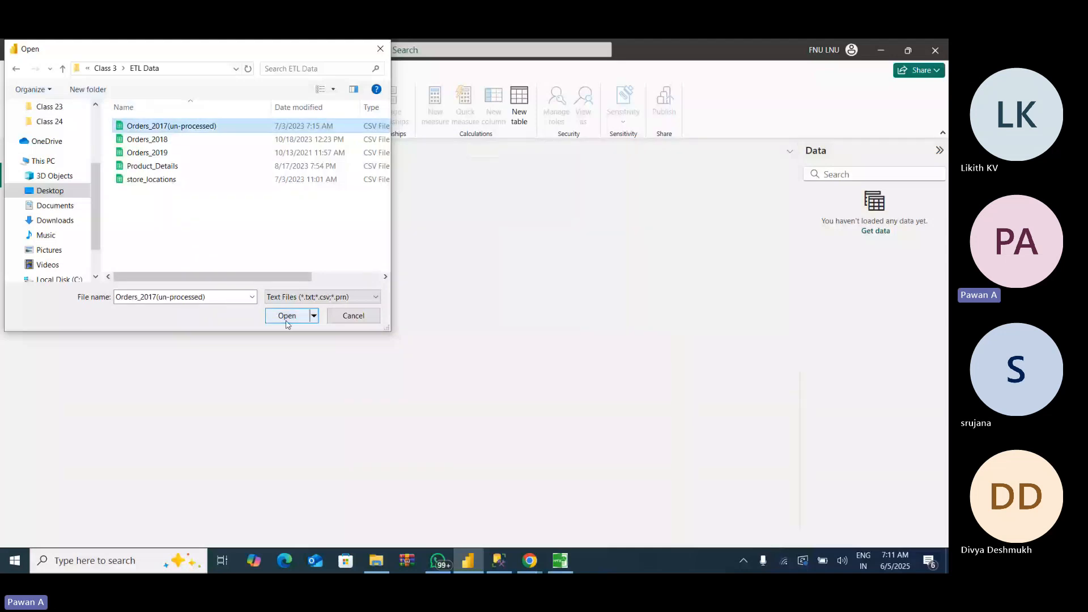
pyautogui.click(287, 324)
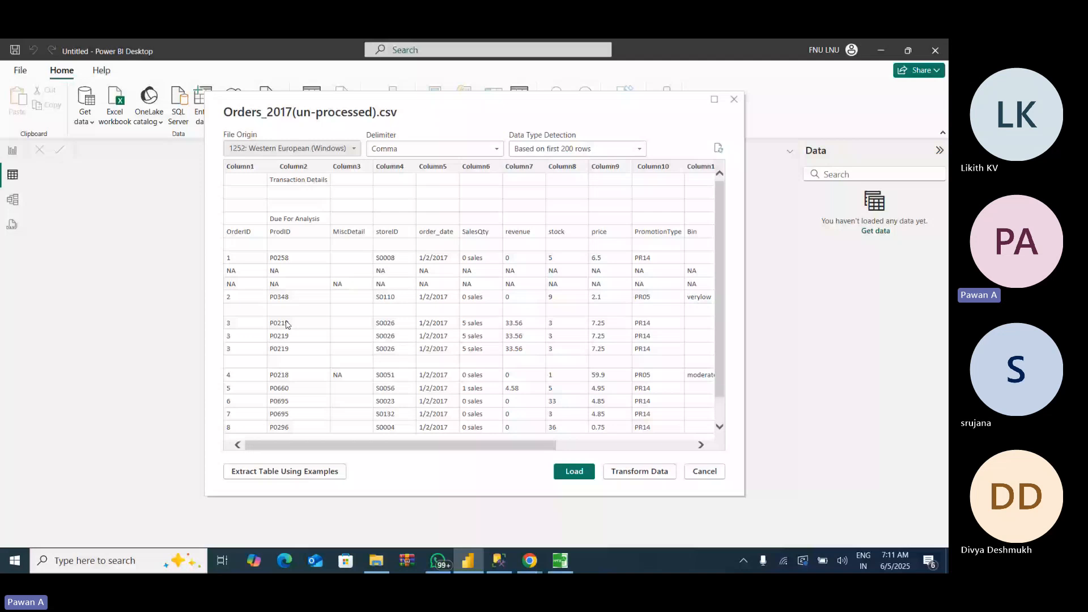
# - Examine the rows and columns in the preview of Orders_2017(un-processed).csv
pyautogui.scroll(-2, 722, 248)
pyautogui.scroll(2, 722, 229)
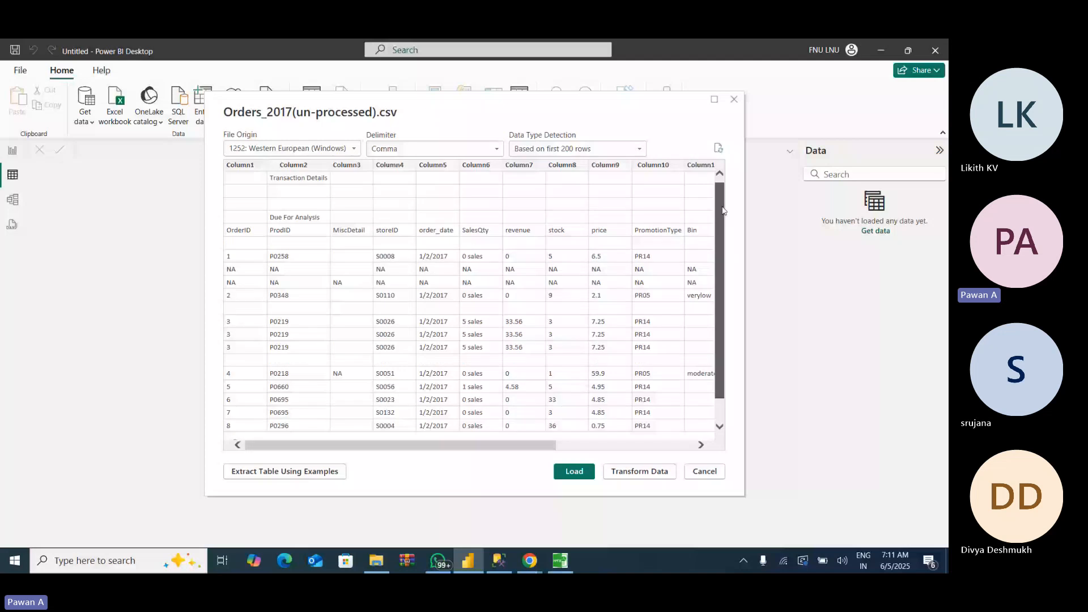
pyautogui.moveTo(723, 210); pyautogui.dragTo(722, 208)
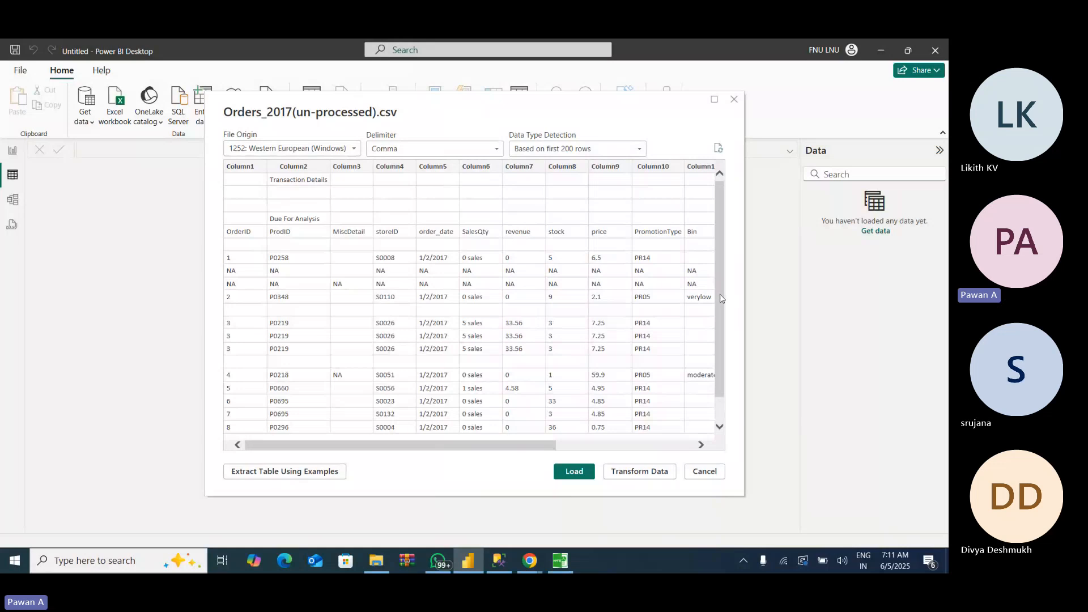
pyautogui.scroll(-2, 721, 299)
pyautogui.scroll(2, 722, 337)
pyautogui.moveTo(543, 447); pyautogui.dragTo(443, 466)
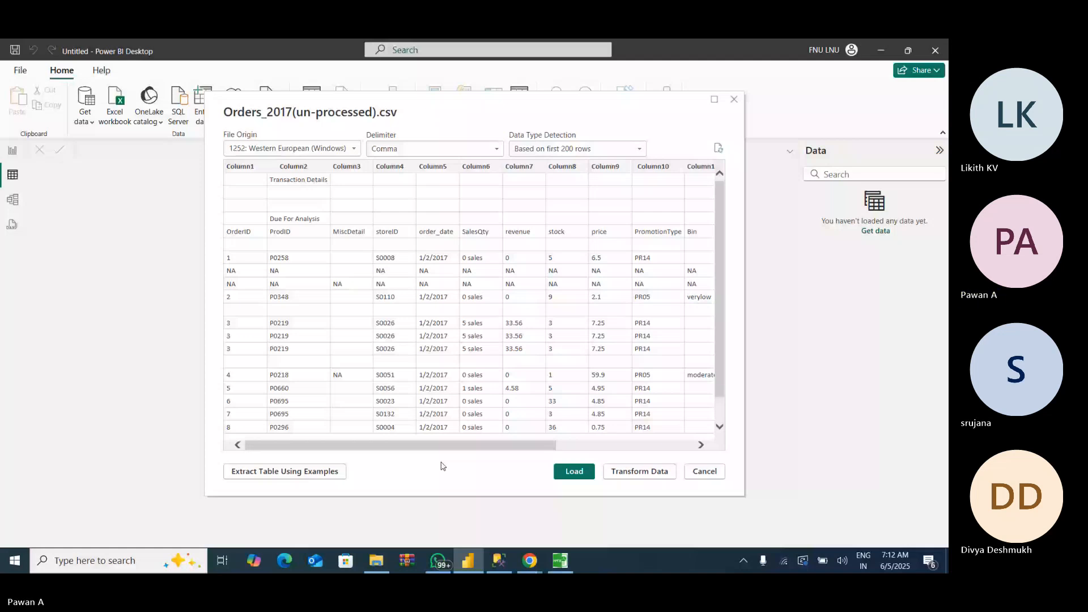
pyautogui.moveTo(554, 446); pyautogui.dragTo(466, 444)
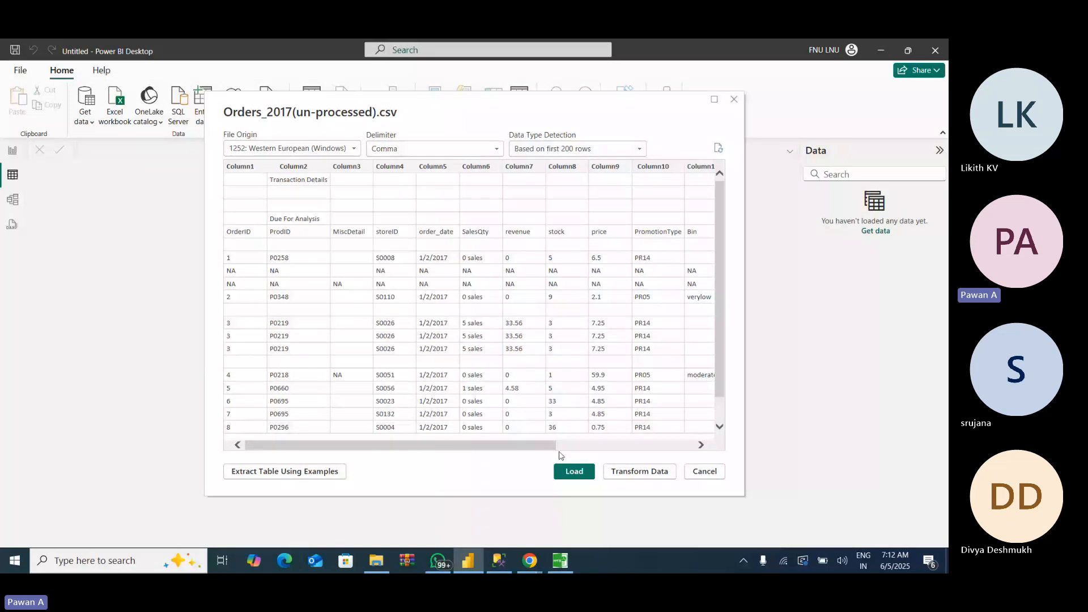
# - Open the Orders_2017(un-processed) data in Power Query Editor and close the editor, applying the changes to the model
pyautogui.click(628, 475)
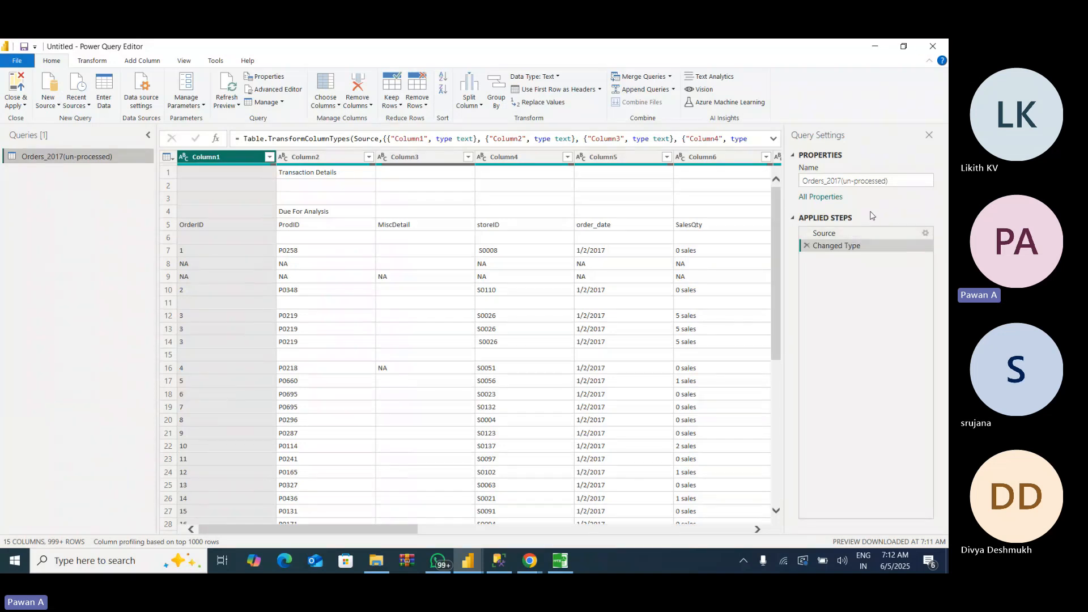
pyautogui.click(932, 46)
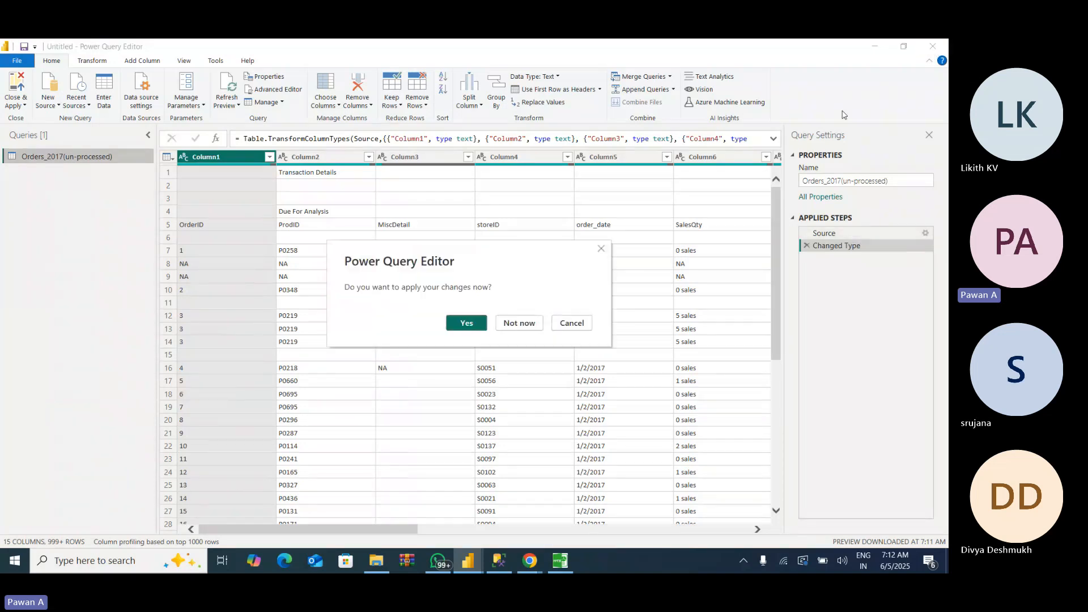
pyautogui.click(475, 325)
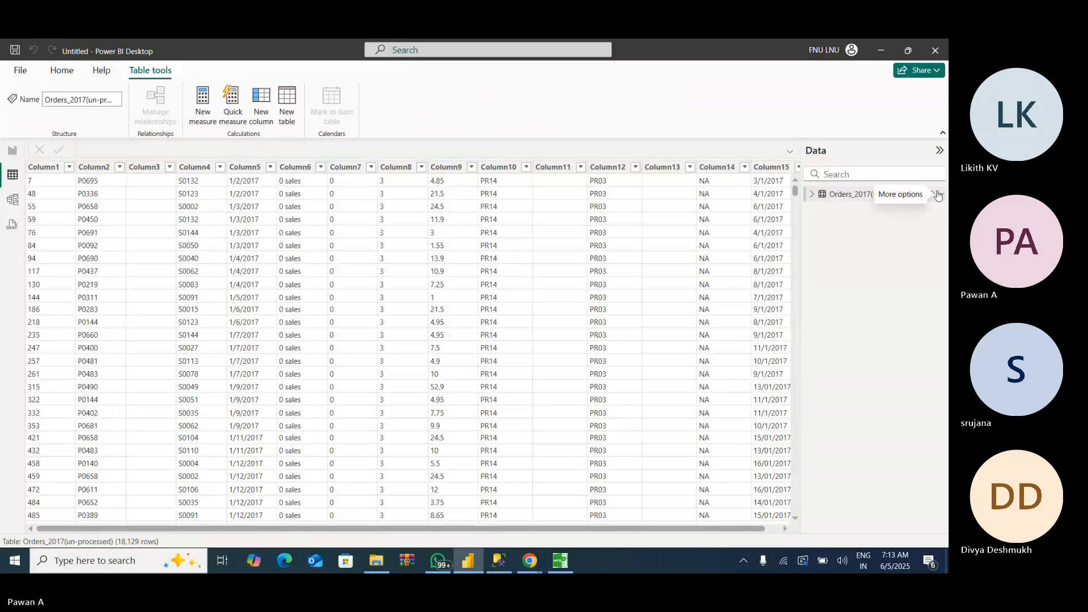
# - Delete the Orders_2017(un-processed) table from the model
pyautogui.click(941, 195)
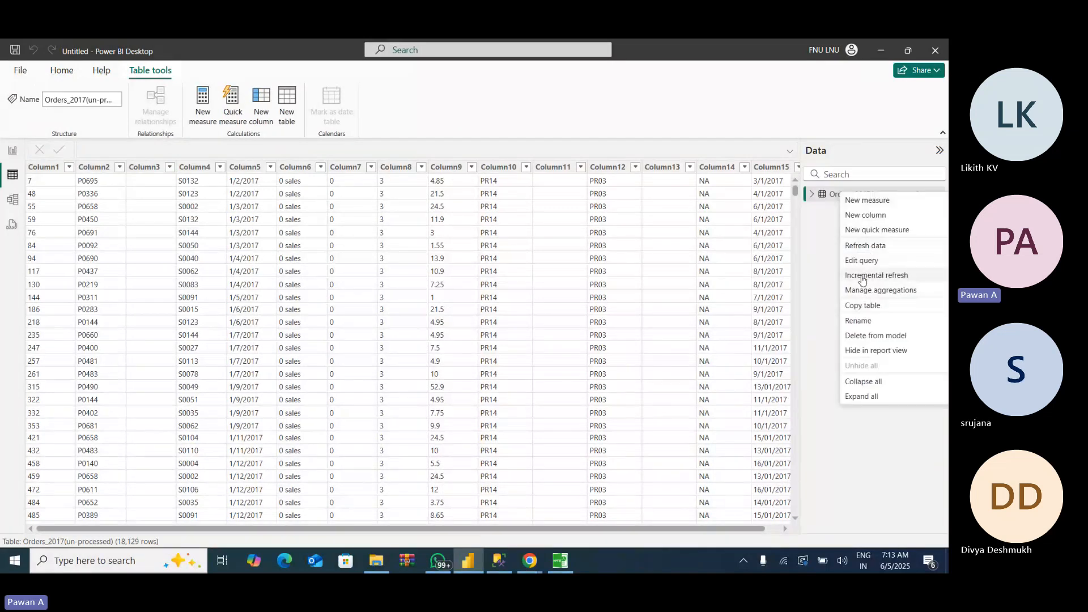
pyautogui.click(858, 338)
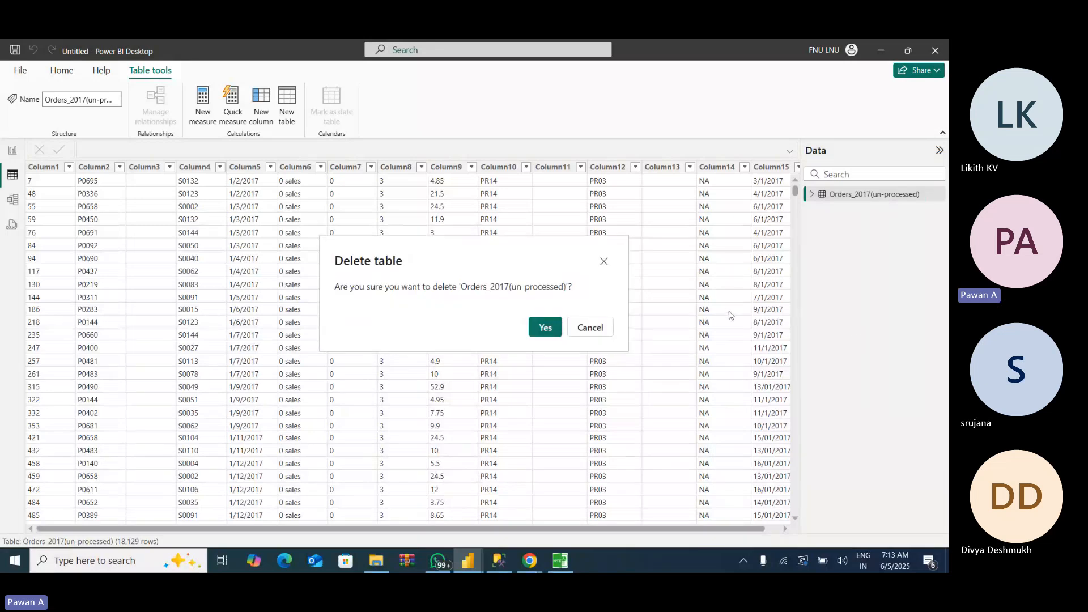
pyautogui.click(545, 328)
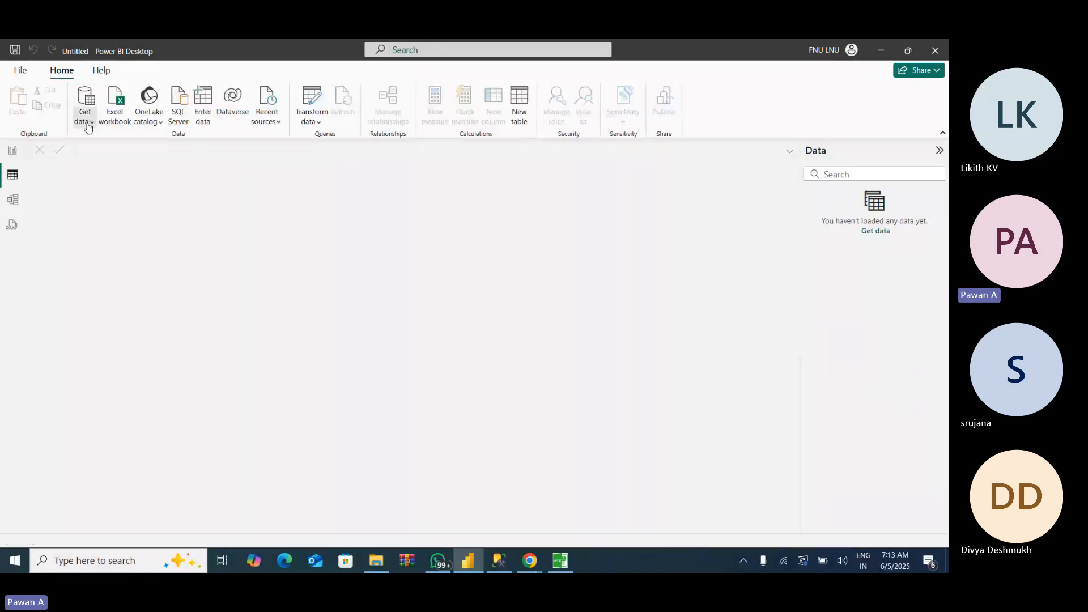
# - Import the Text/CSV file Orders_2017(un-processed) from the ETL Data folder, loading it directly without transforming the data
pyautogui.click(88, 125)
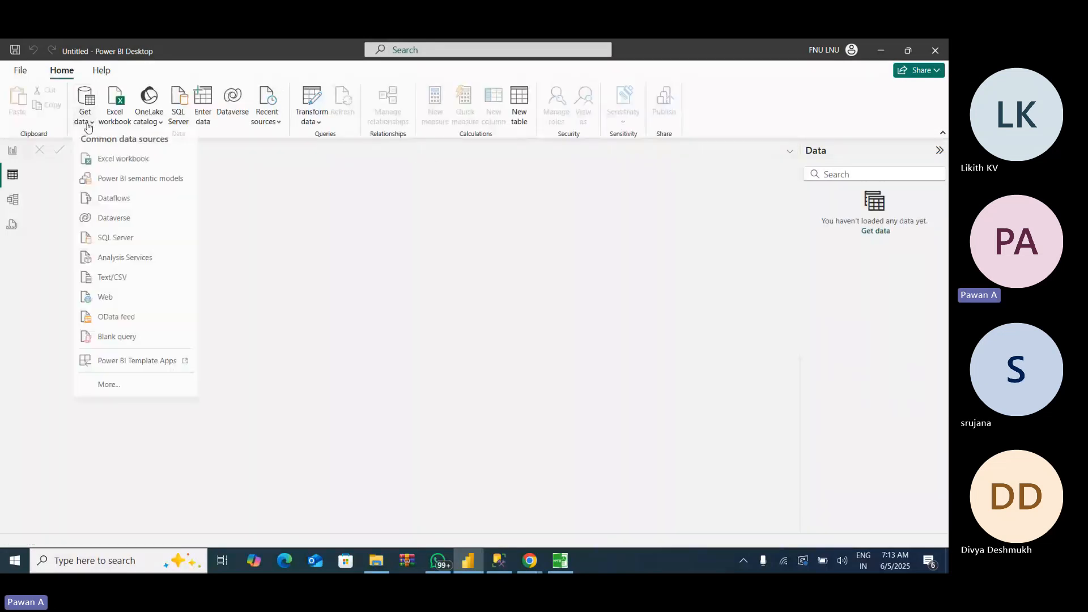
pyautogui.click(109, 281)
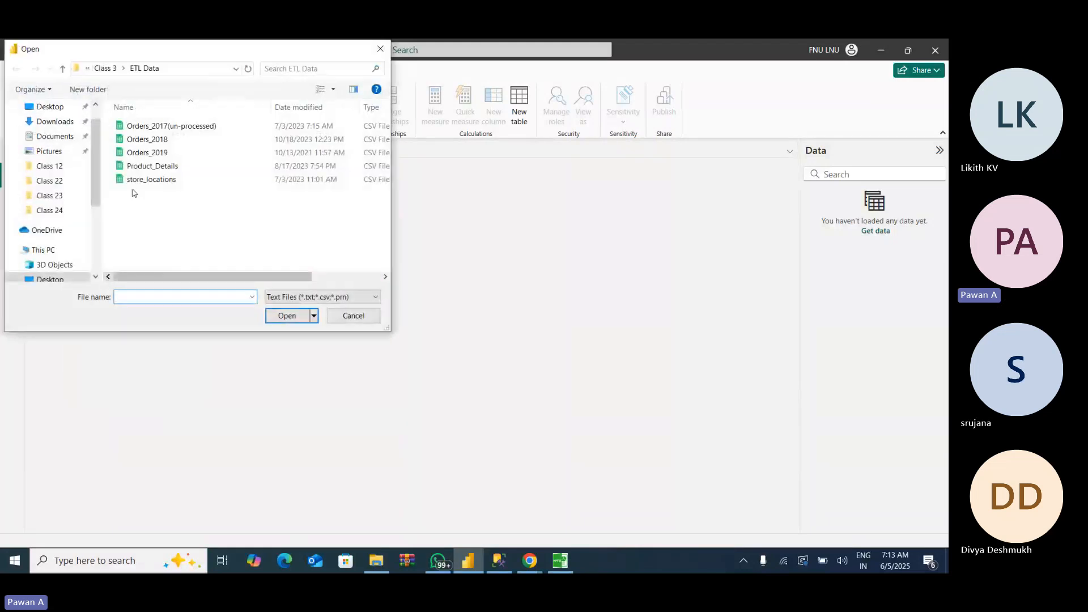
pyautogui.click(183, 127)
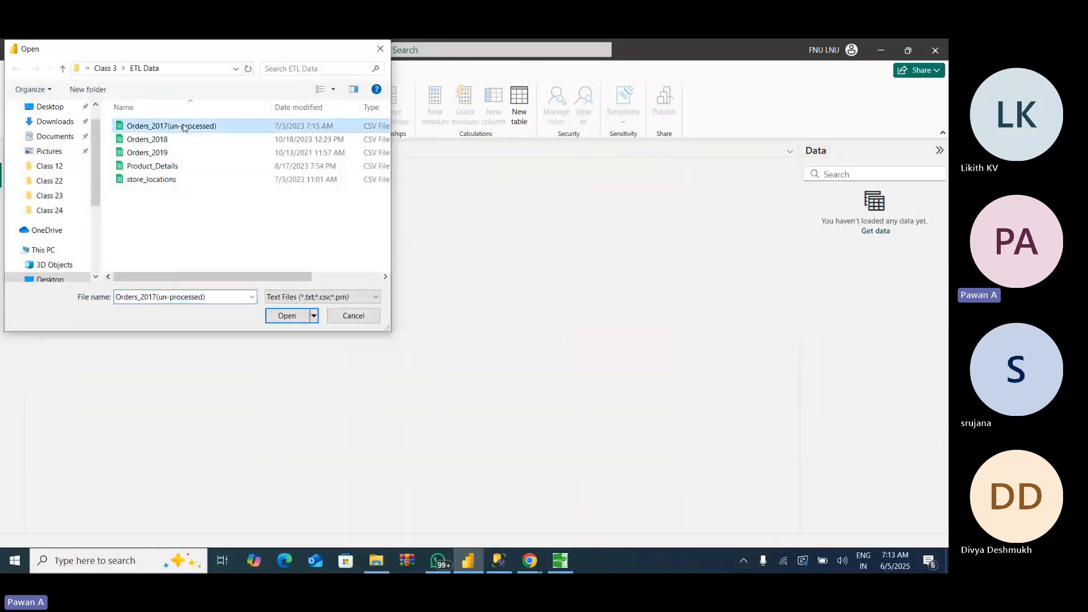
pyautogui.click(286, 319)
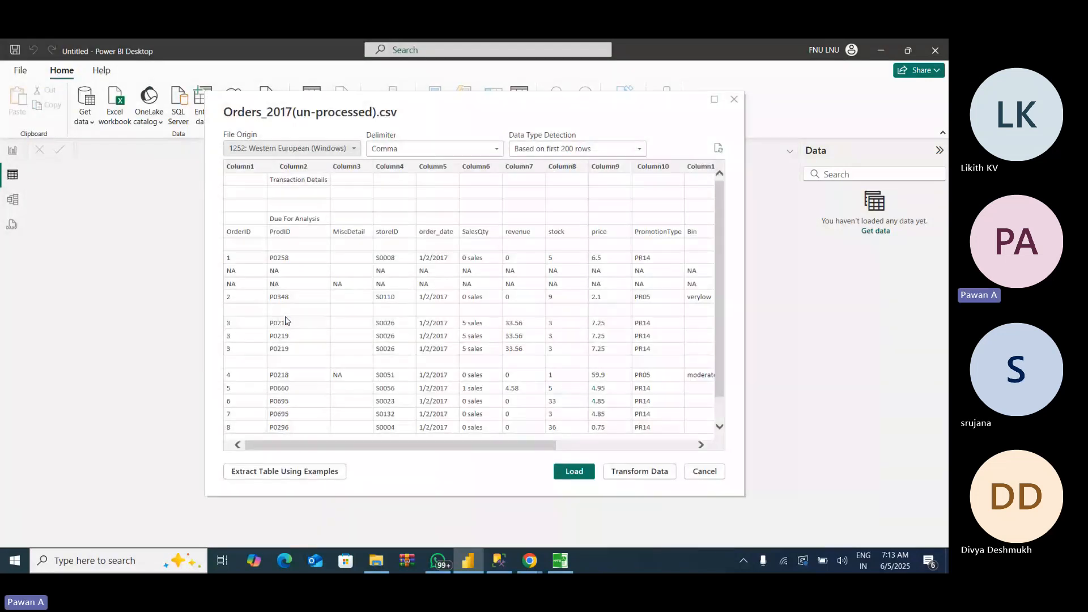
pyautogui.click(574, 471)
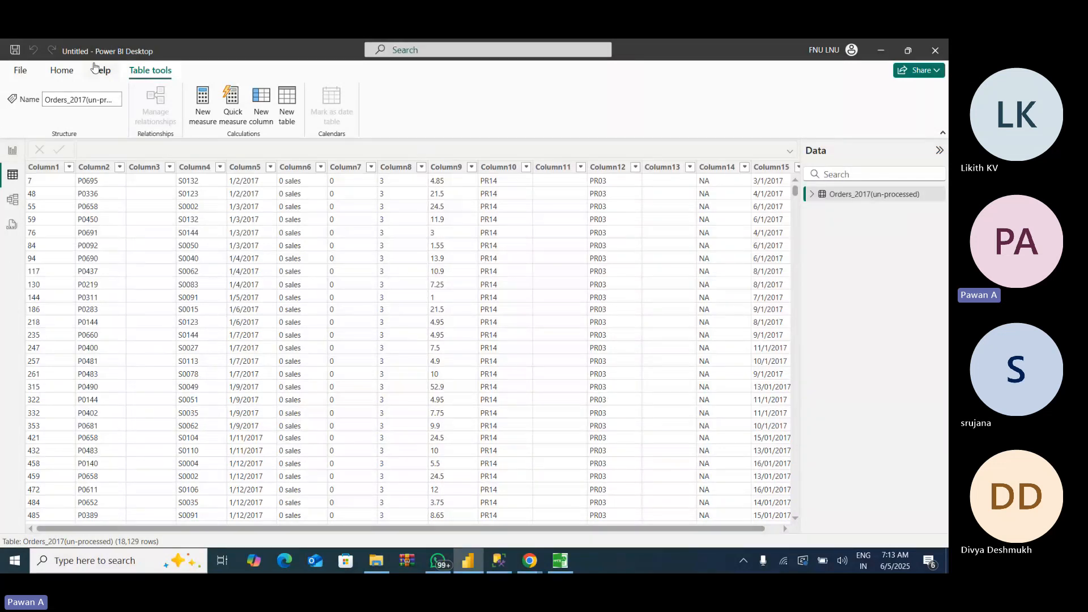
# - Open the Excel workbook Store Cost from the ETL Data folder as a new data source
pyautogui.click(61, 72)
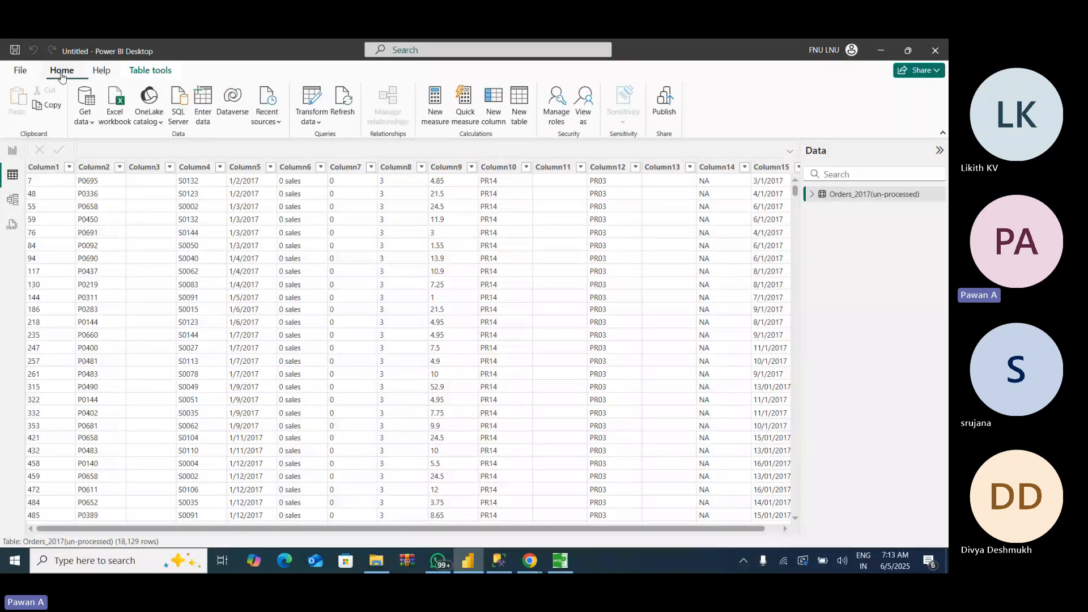
pyautogui.click(88, 116)
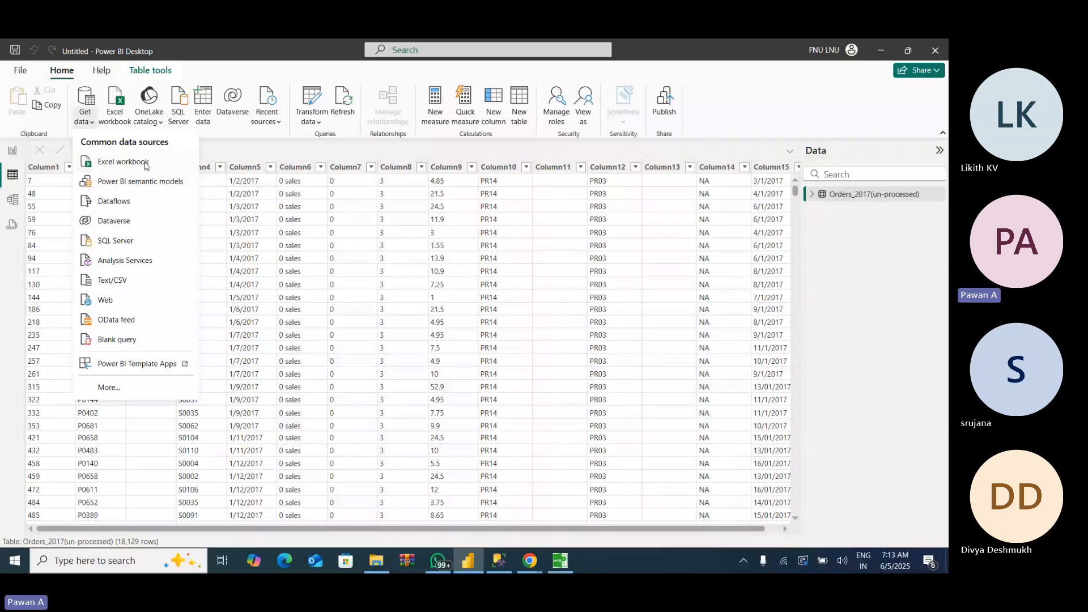
pyautogui.click(123, 162)
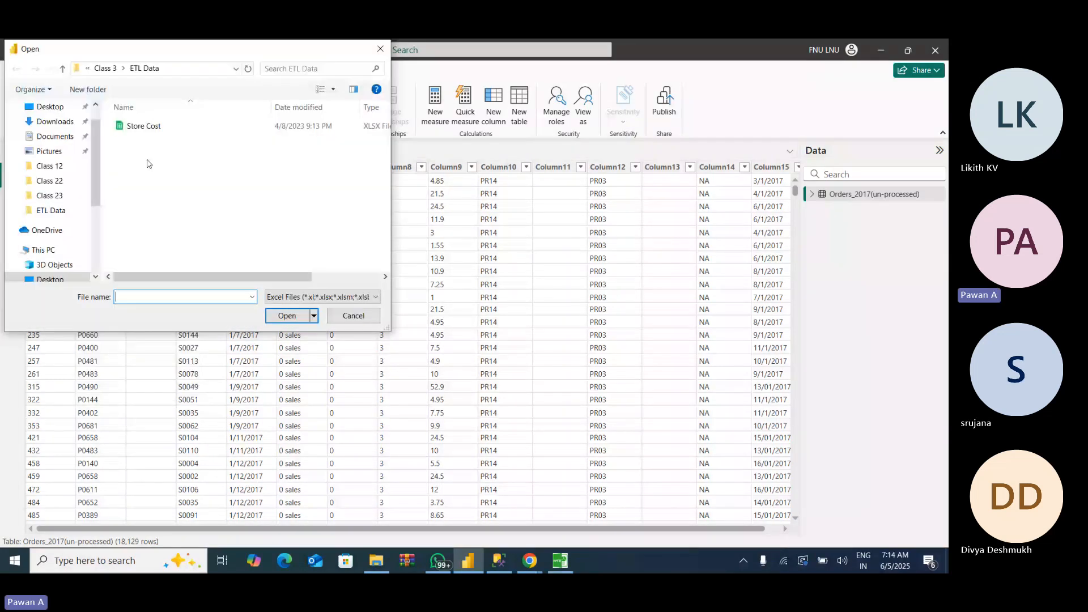
pyautogui.click(145, 129)
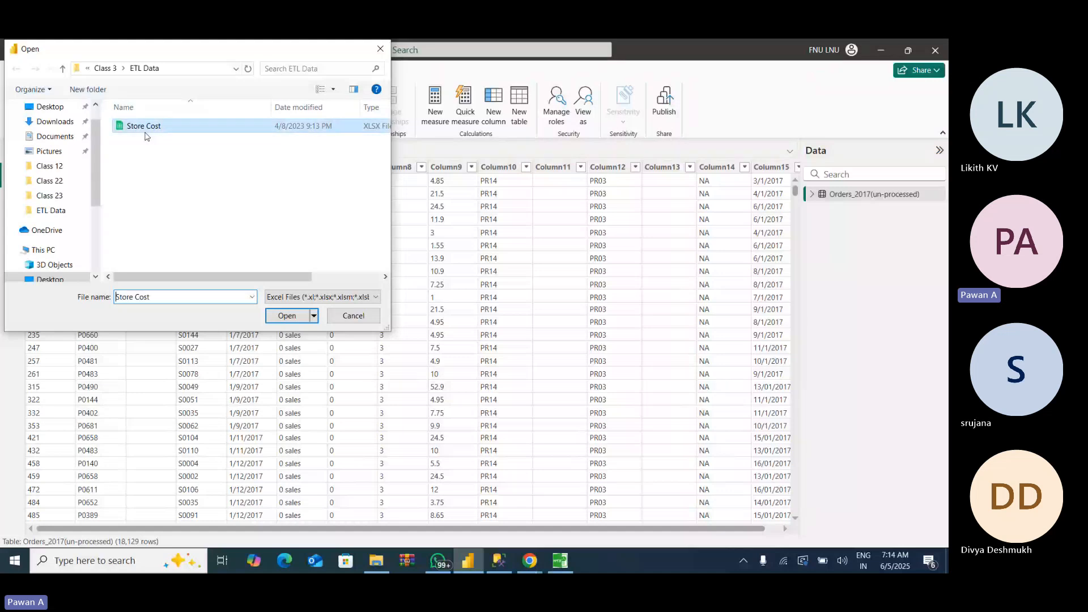
pyautogui.click(286, 316)
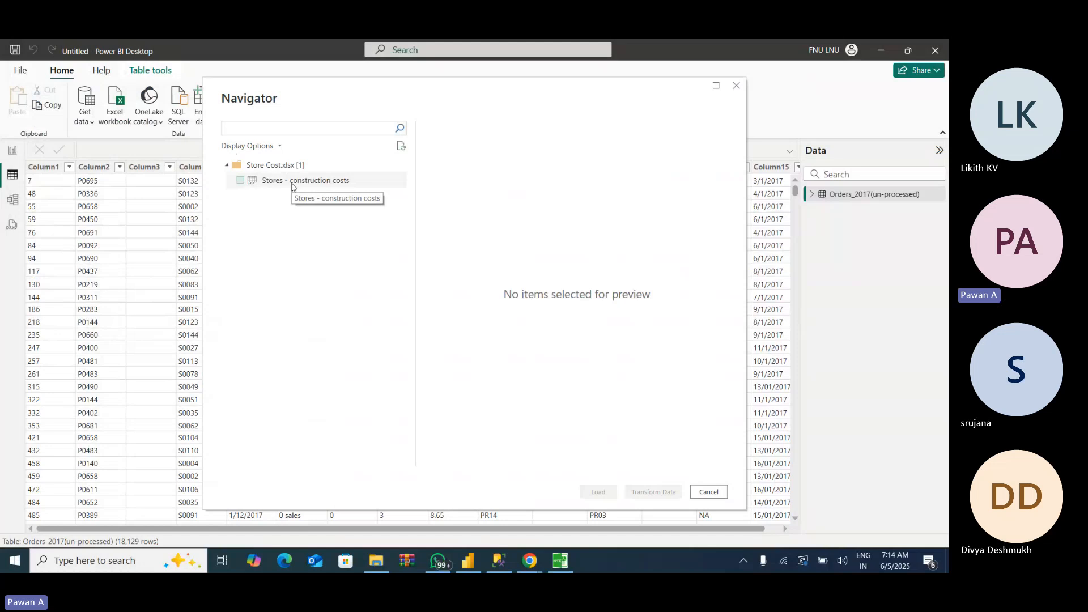
# - Load the Stores - construction costs sheet without transforming it, and view its rows and those of Orders_2017(un-processed)
pyautogui.click(292, 185)
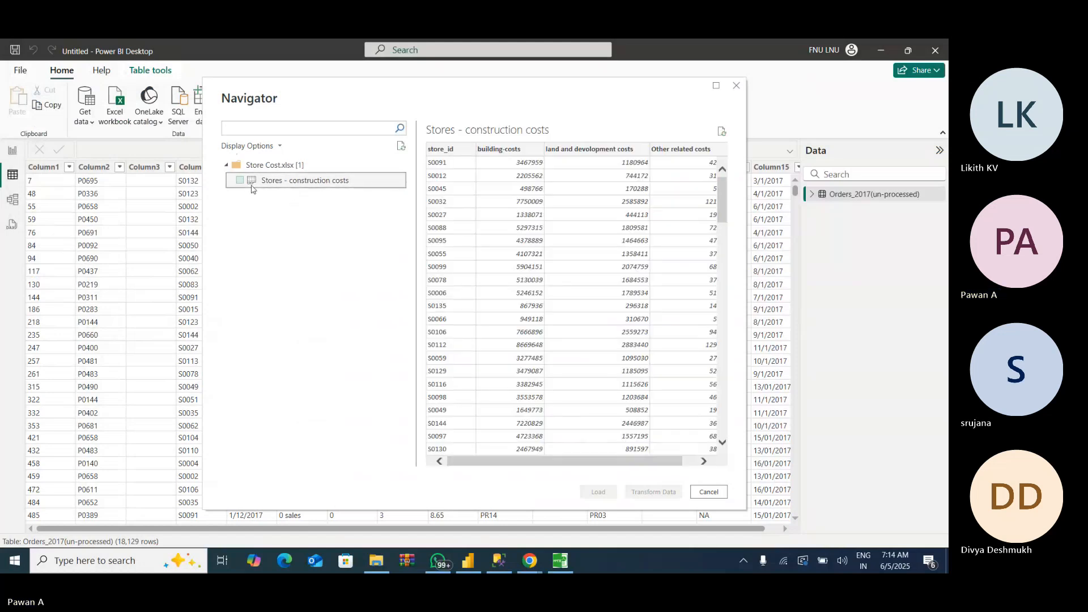
pyautogui.click(240, 181)
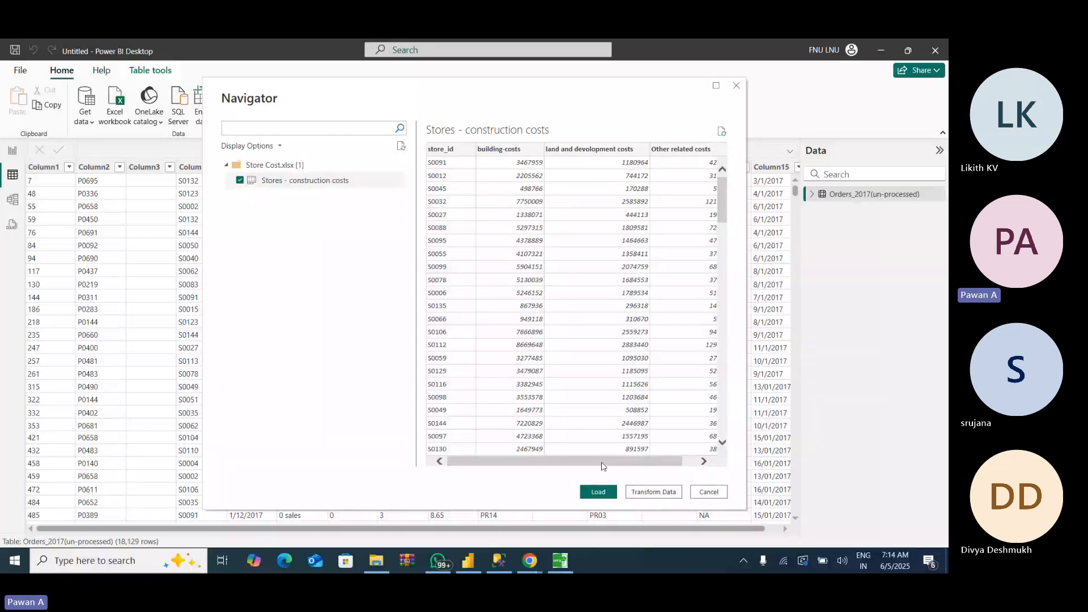
pyautogui.moveTo(602, 463); pyautogui.dragTo(556, 463)
pyautogui.click(599, 492)
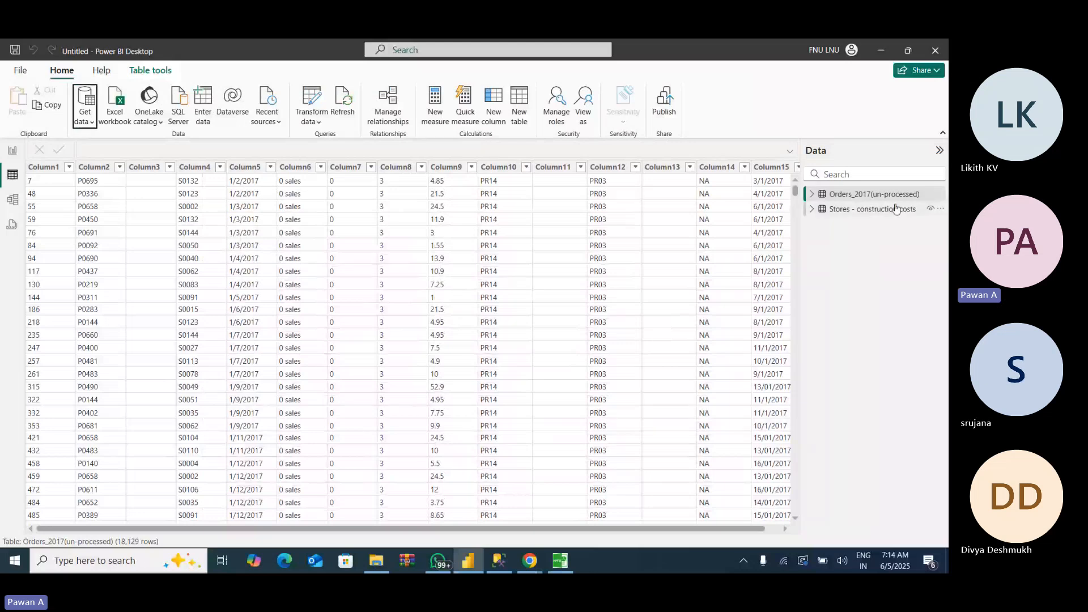
pyautogui.click(872, 213)
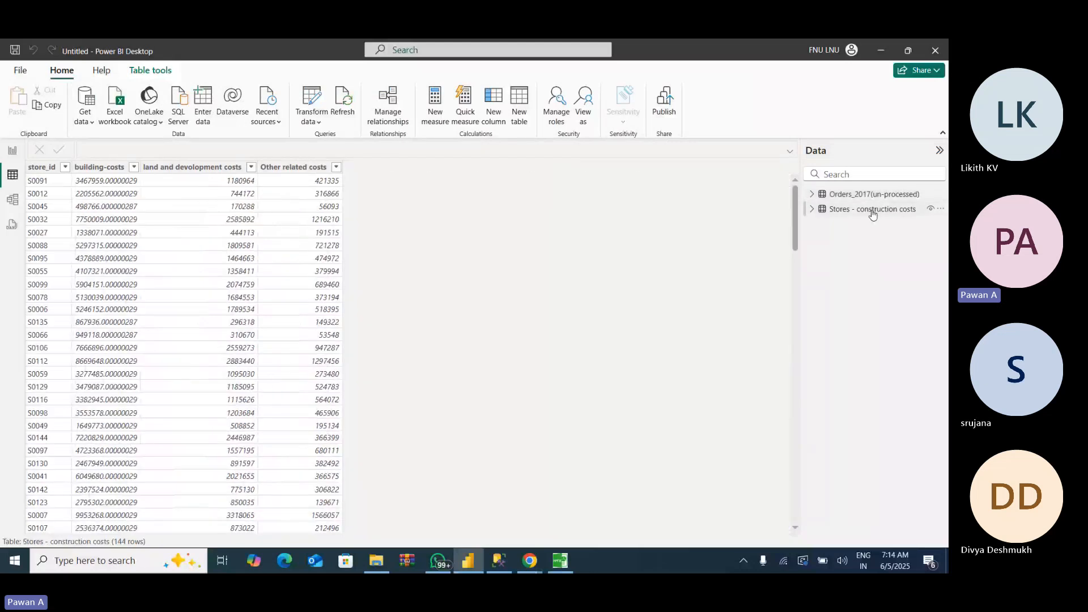
pyautogui.click(859, 196)
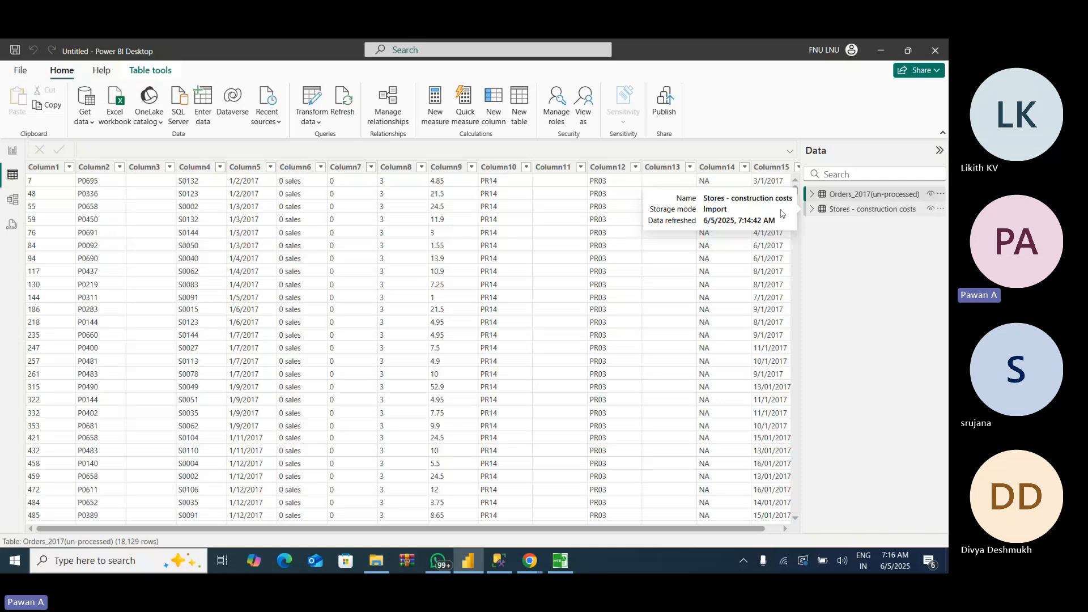
# - Switch to SQL Server Management Studio, list the server's databases, and return to Power BI Desktop
pyautogui.moveTo(496, 566)
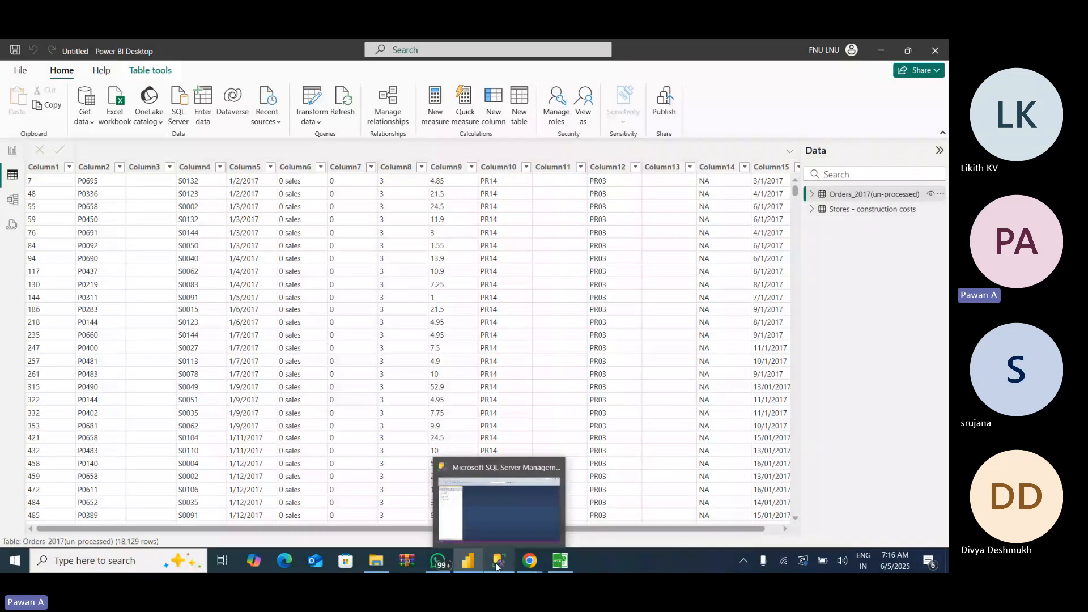
pyautogui.click(496, 565)
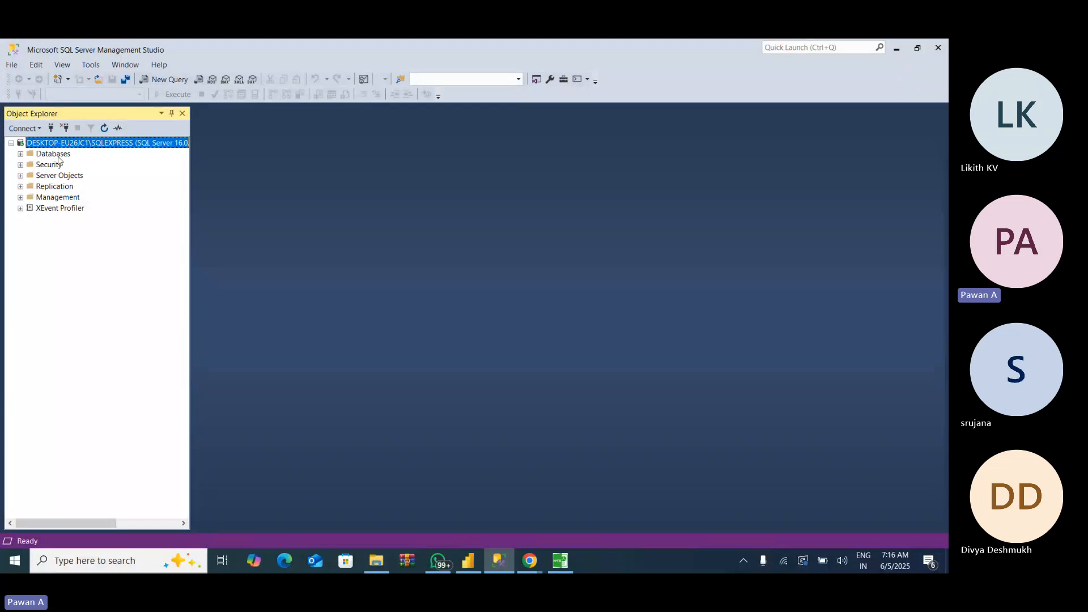
pyautogui.click(21, 155)
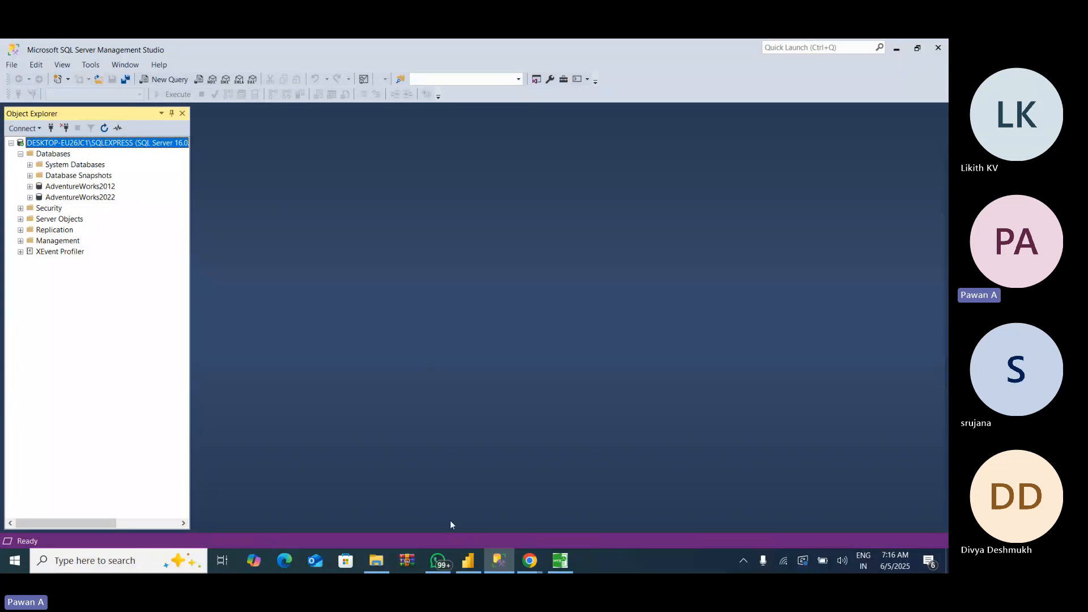
pyautogui.moveTo(467, 567)
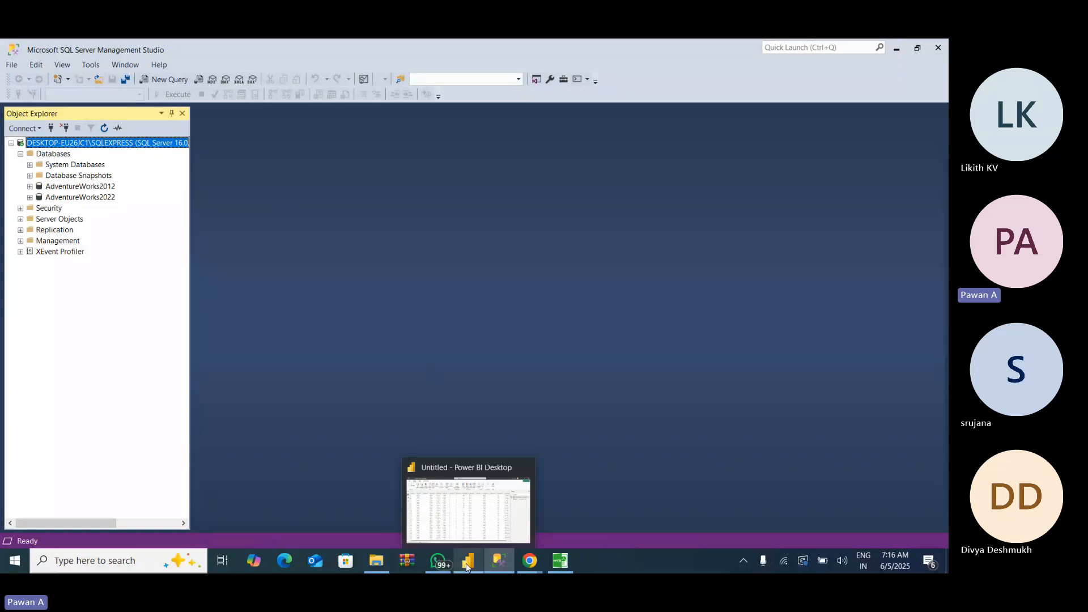
pyautogui.click(467, 566)
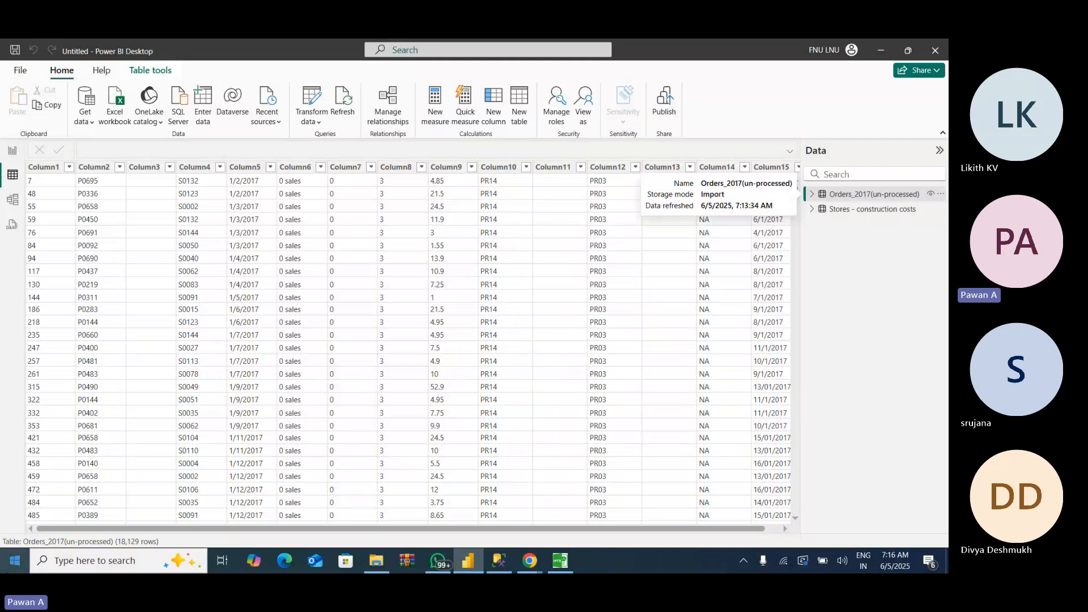
# - Open OneNote for Windows 10, copy the server name DESKTOP-EU26JC1\SQLEXPRESS from the SQL Server Name note, and minimize the window
pyautogui.click(6, 564)
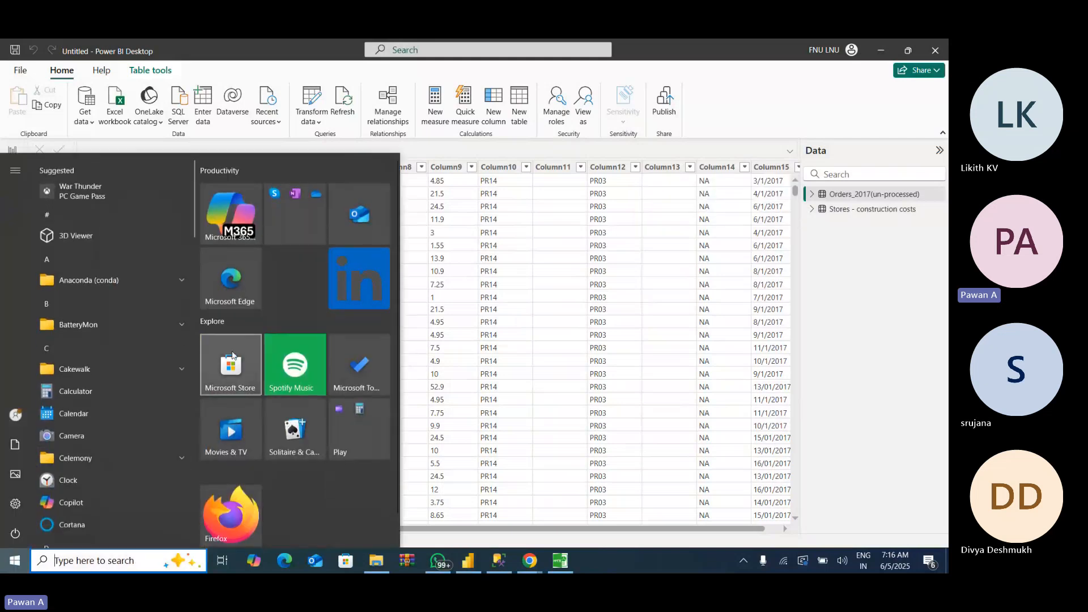
pyautogui.moveTo(193, 212); pyautogui.dragTo(179, 351)
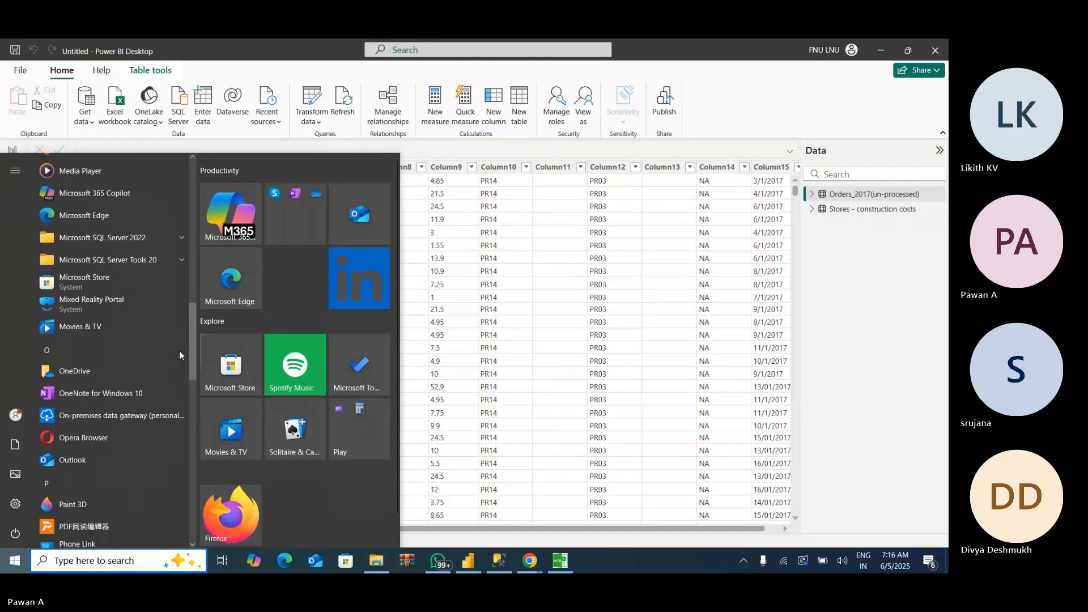
pyautogui.click(89, 398)
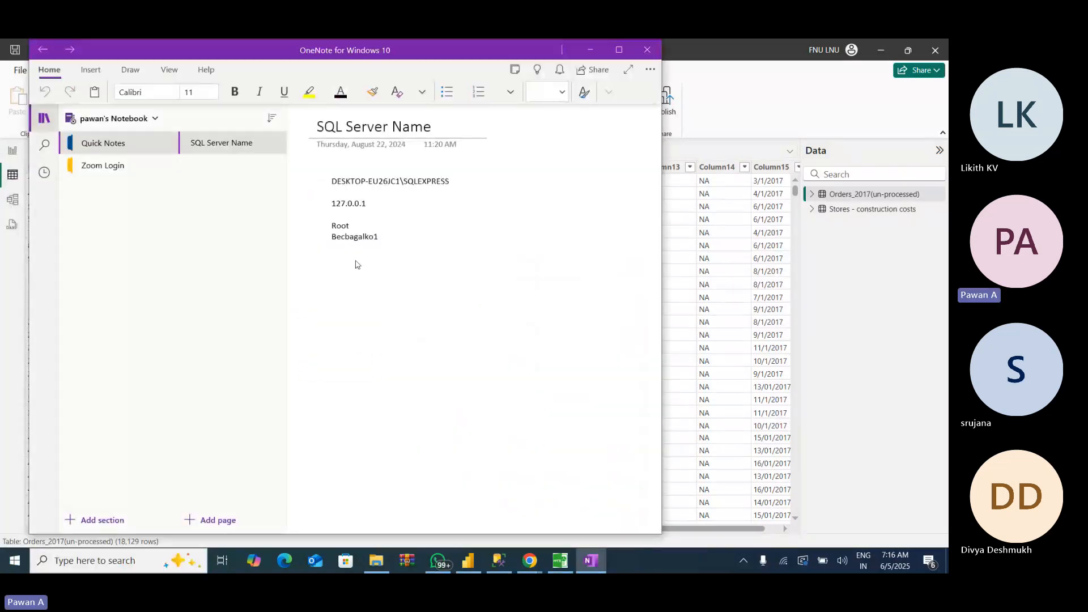
pyautogui.tripleClick(385, 185)
pyautogui.hotkey('ctrl', 'c')
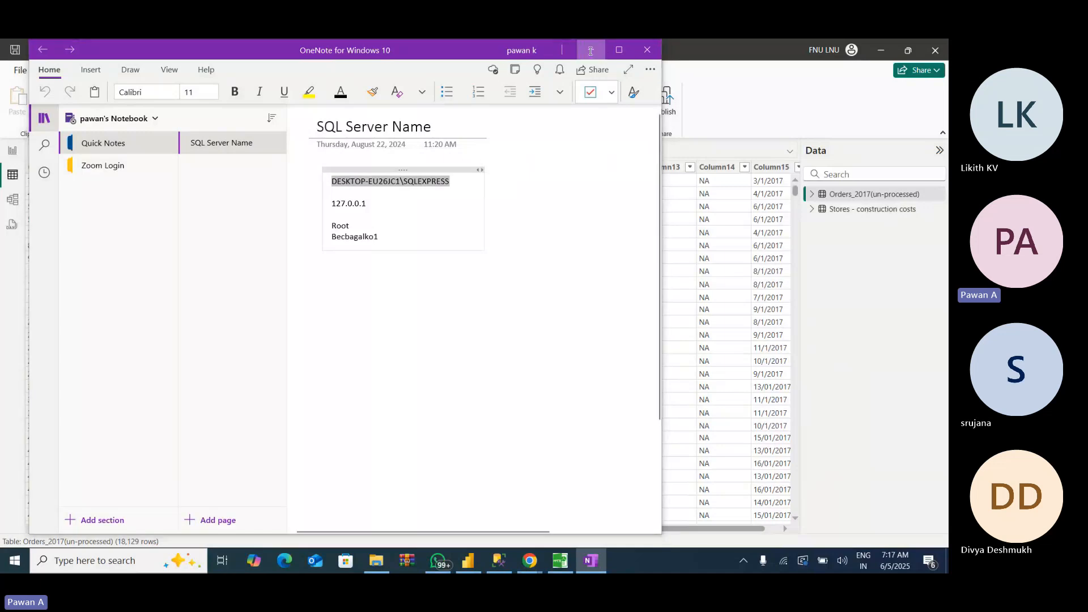
pyautogui.click(590, 51)
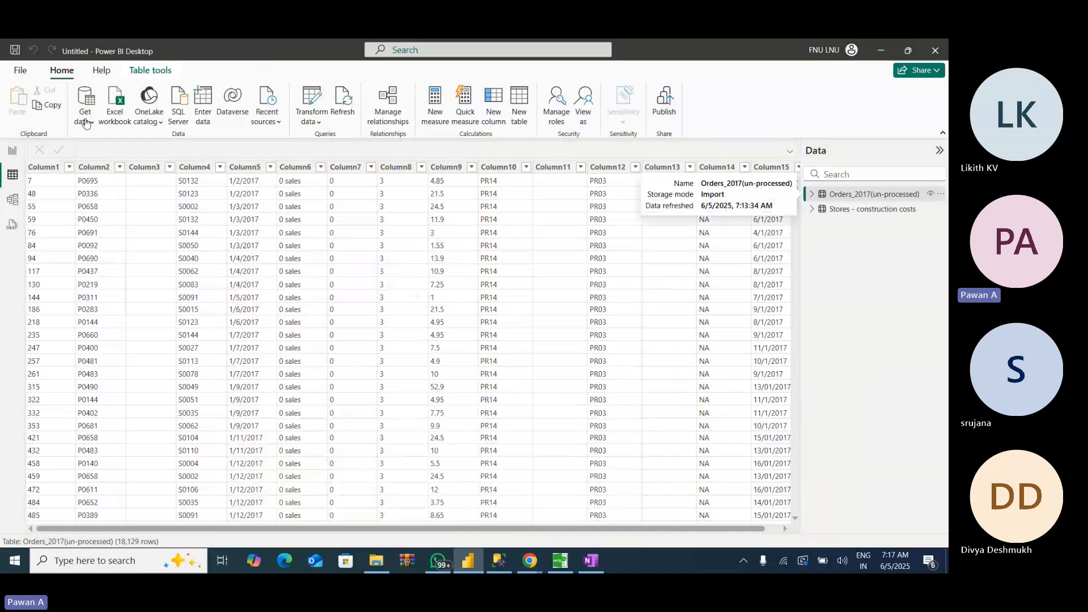
# - Search the full list of data connectors for sql and start a connection to a SQL Server database
pyautogui.click(86, 122)
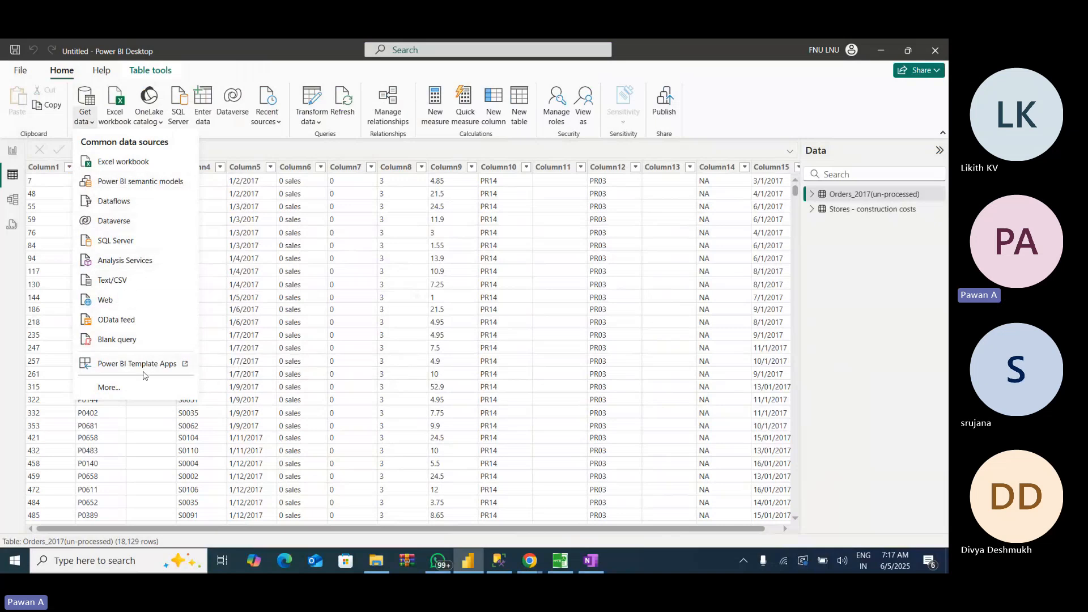
pyautogui.click(108, 387)
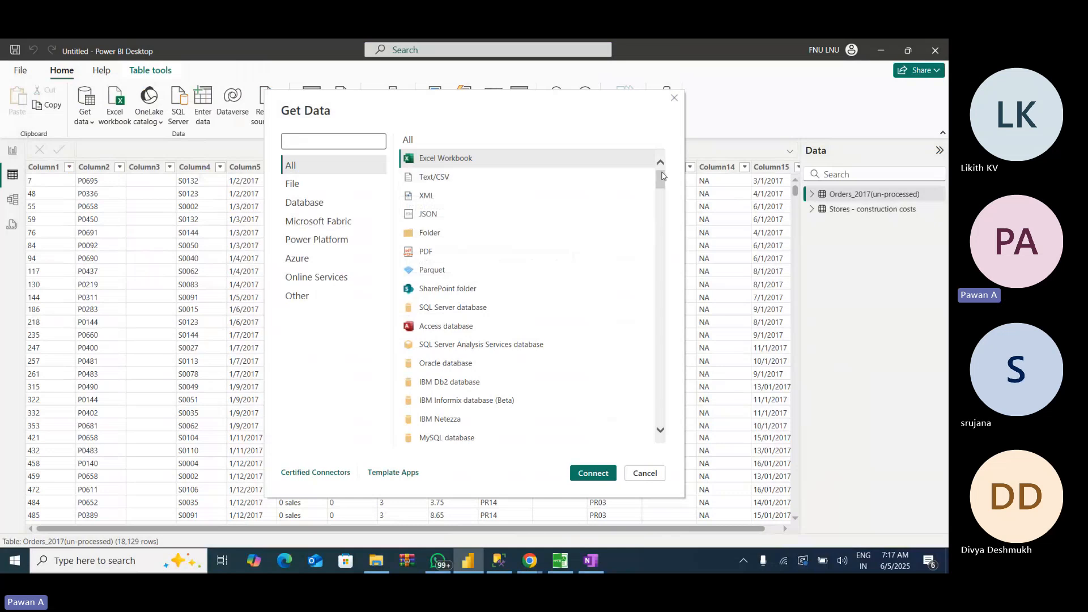
pyautogui.moveTo(662, 177); pyautogui.dragTo(534, 136)
pyautogui.click(338, 142)
pyautogui.write('sql')
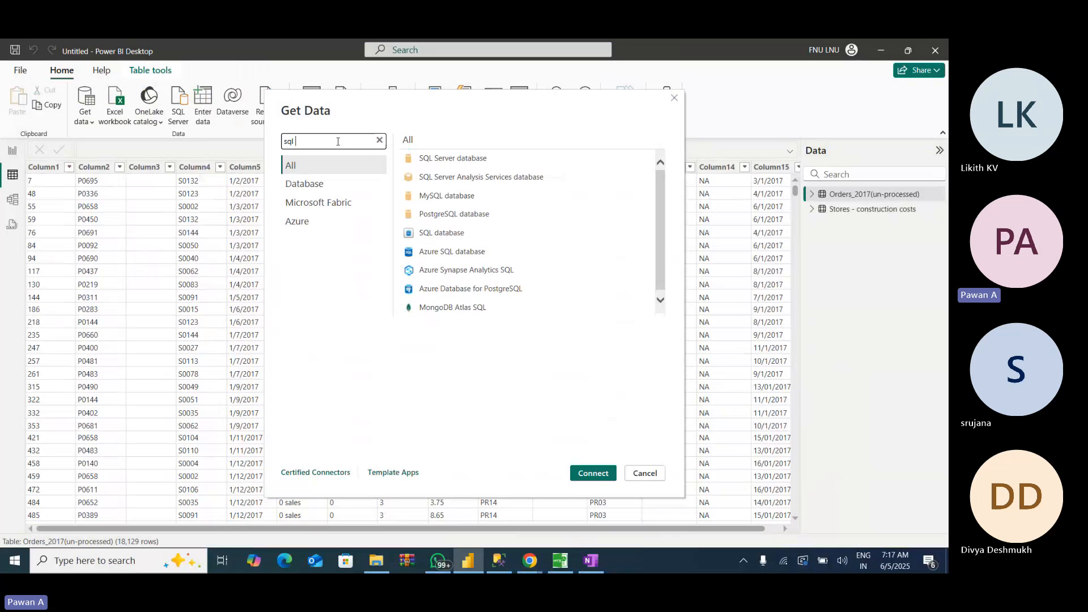
pyautogui.click(475, 163)
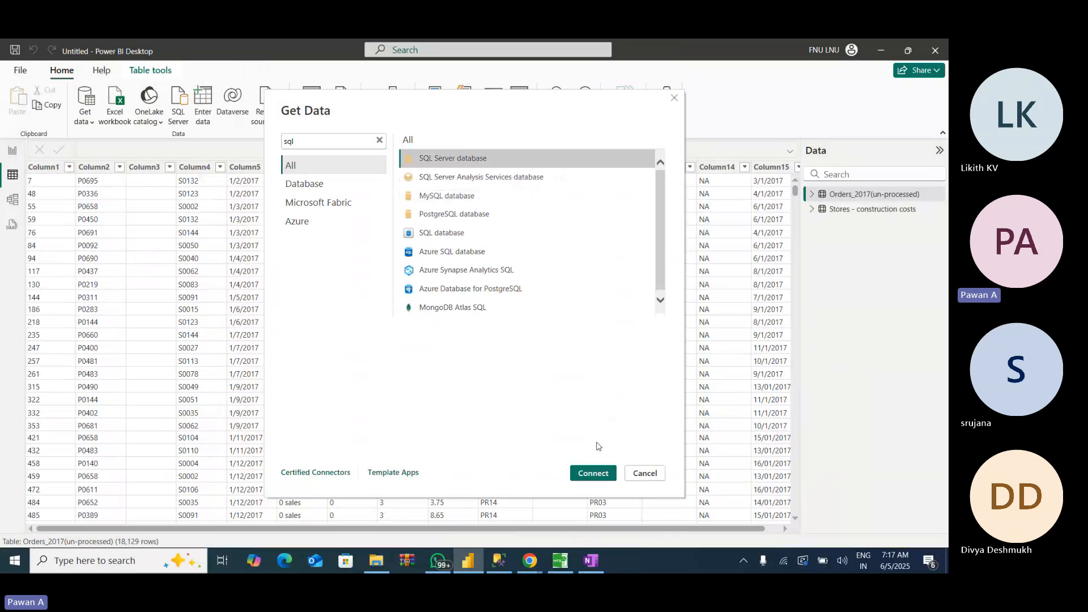
pyautogui.click(592, 473)
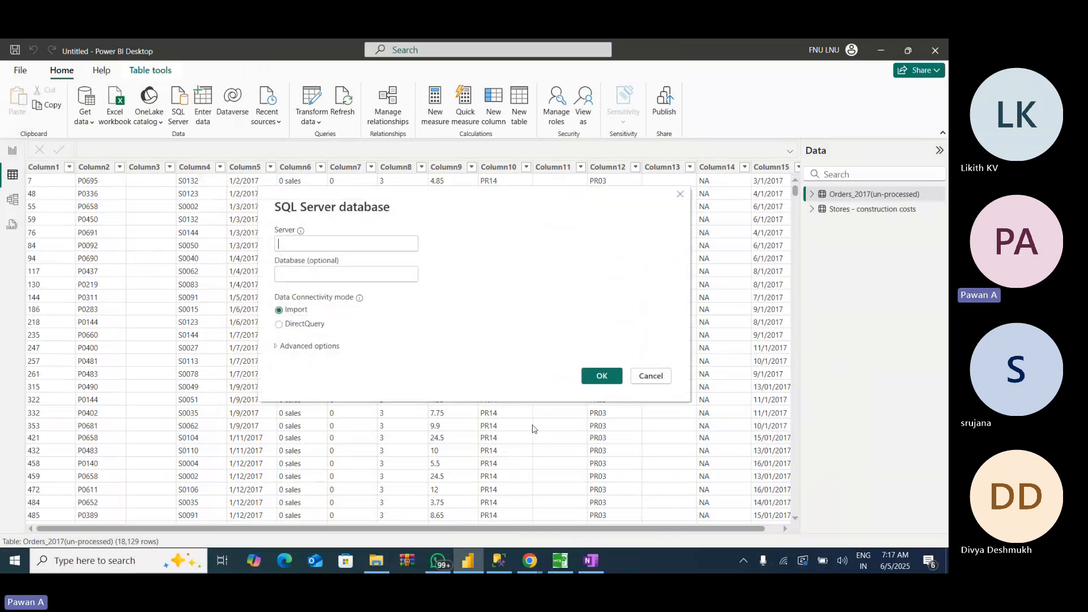
# - Connect to server DESKTOP-EU26JC1\SQLEXPRESS and database AdventureWorks2012 in Import mode
pyautogui.click(321, 246)
pyautogui.hotkey('ctrl', 'v')
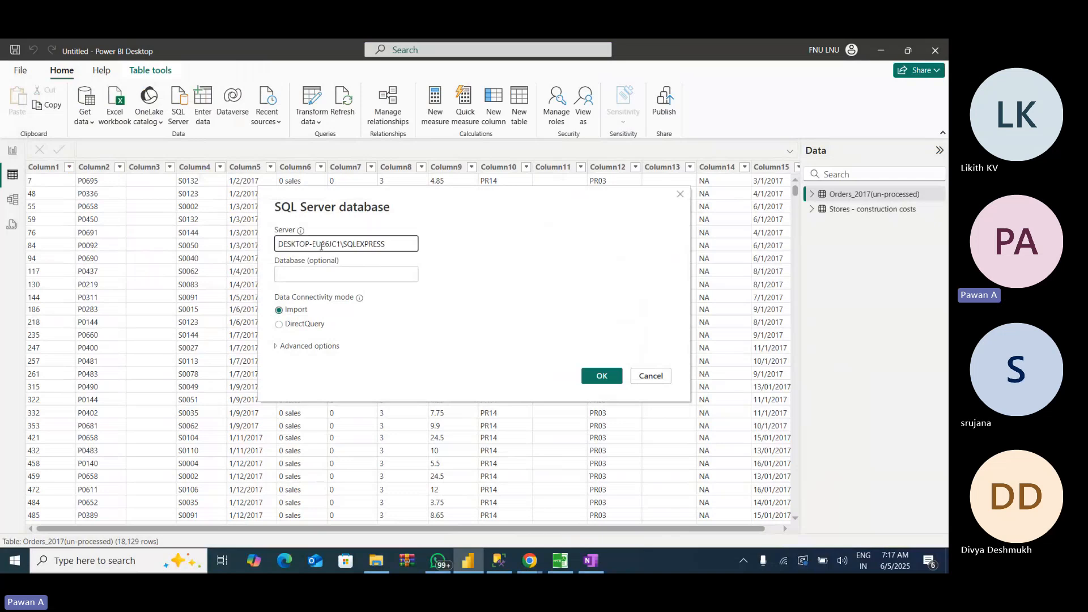
pyautogui.click(307, 276)
pyautogui.click(307, 276)
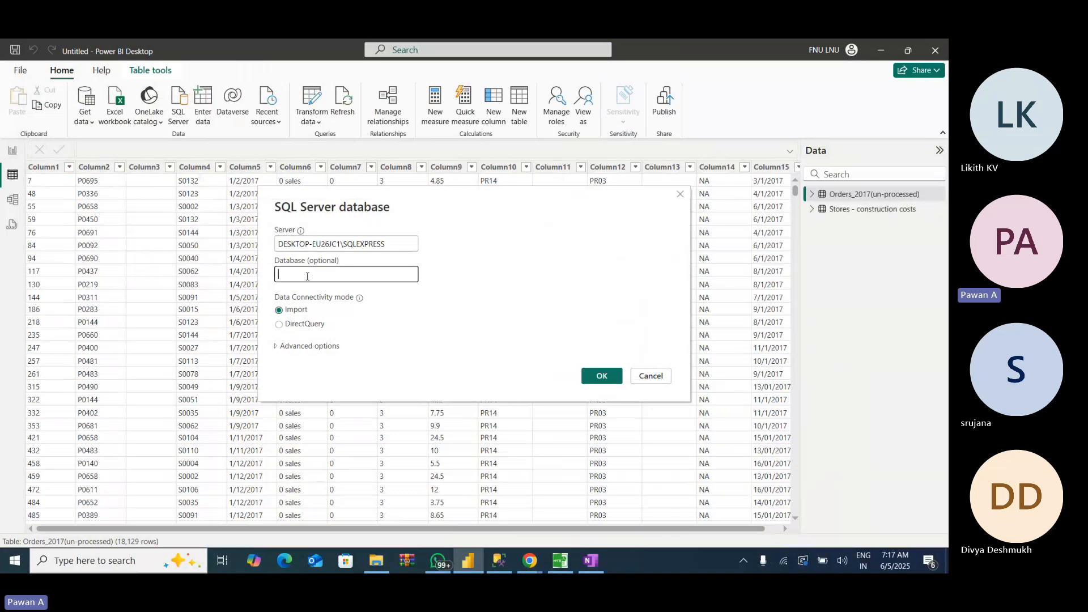
pyautogui.write('AdventureWorks2012')
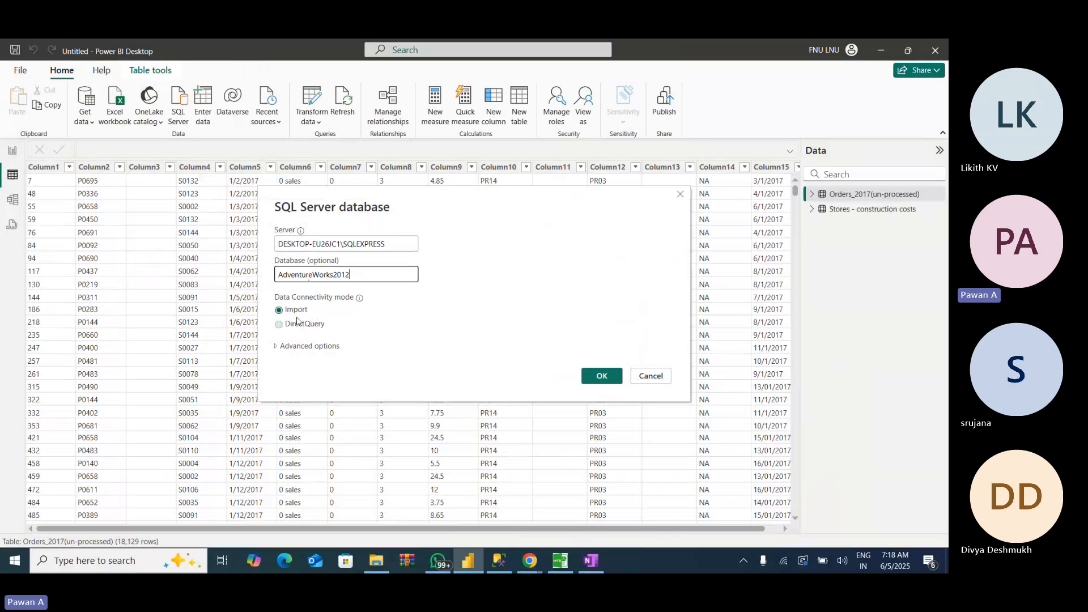
pyautogui.click(601, 377)
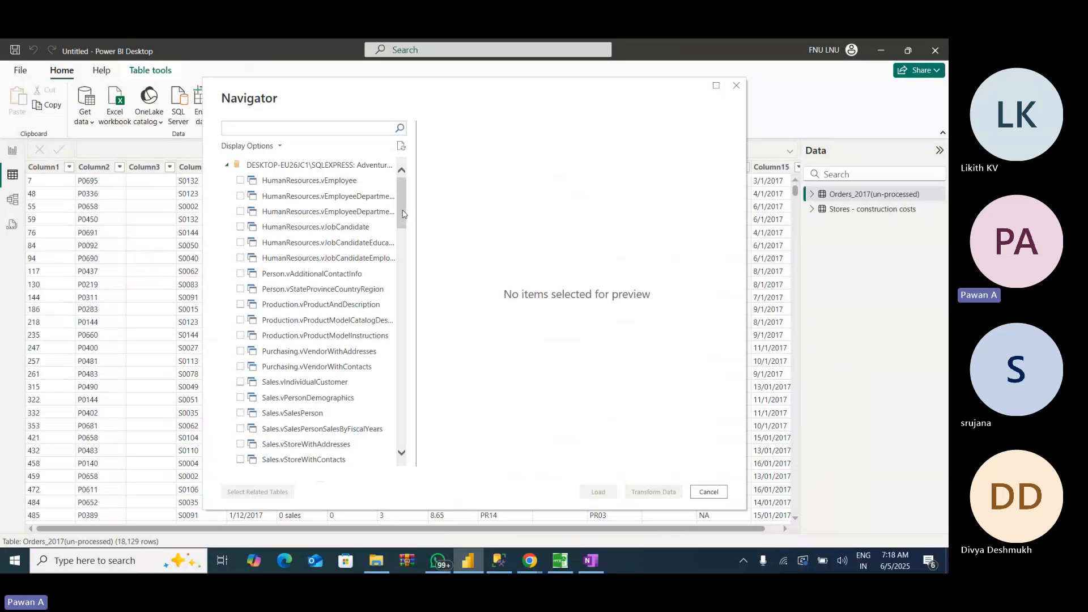
# - Preview the Sales.SalesOrderDetail table in the AdventureWorks2012 database, select it and load it into the report
pyautogui.moveTo(402, 213); pyautogui.dragTo(383, 186)
pyautogui.moveTo(415, 148); pyautogui.dragTo(475, 151)
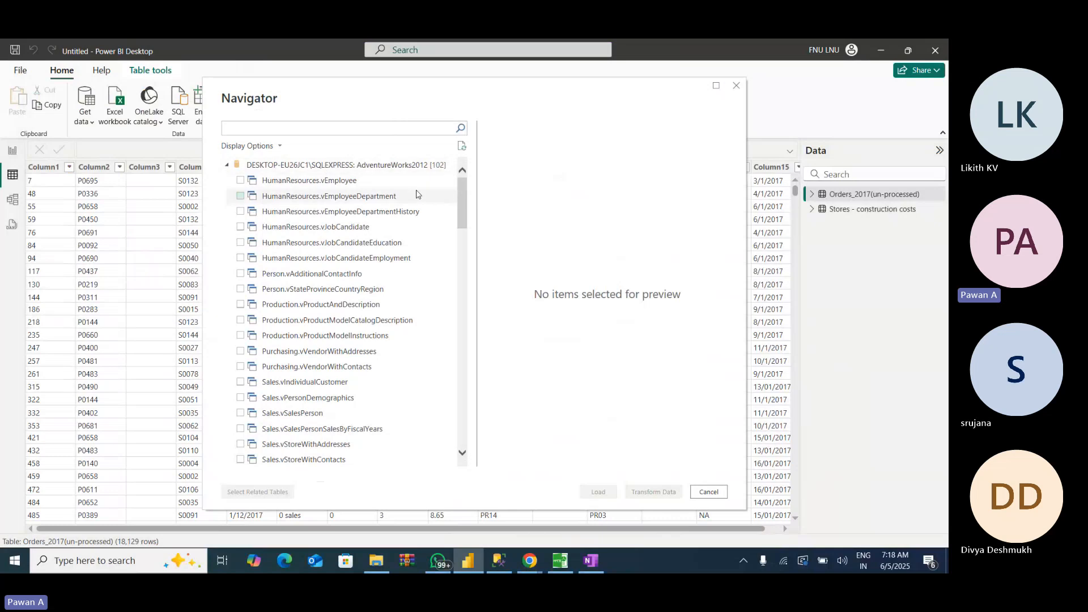
pyautogui.moveTo(460, 213); pyautogui.dragTo(432, 397)
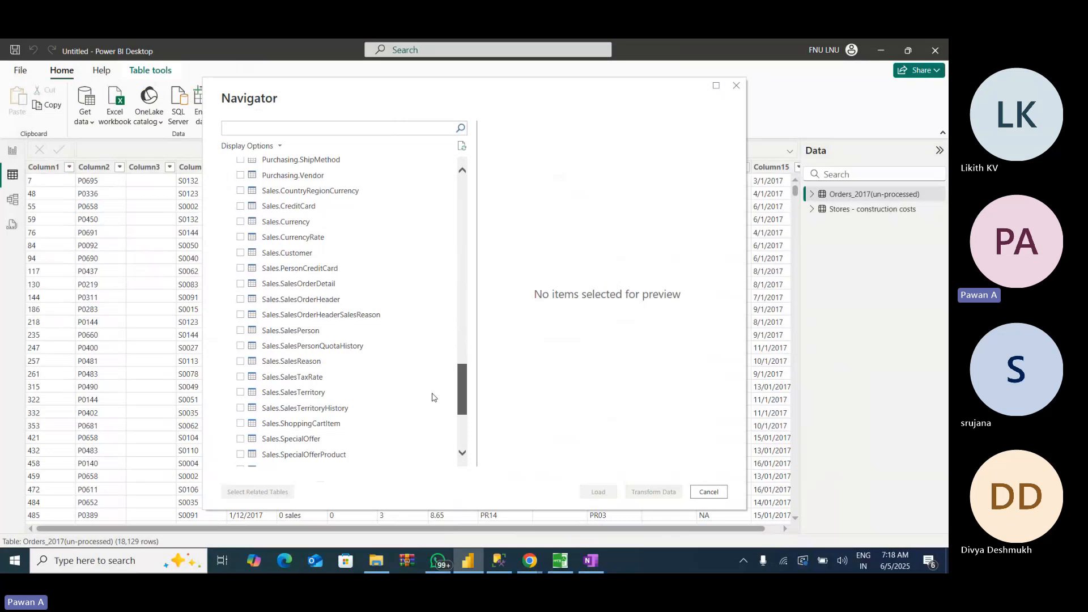
pyautogui.moveTo(432, 397)
pyautogui.mouseDown()
pyautogui.moveTo(443, 369)
pyautogui.moveTo(433, 401)
pyautogui.mouseUp()
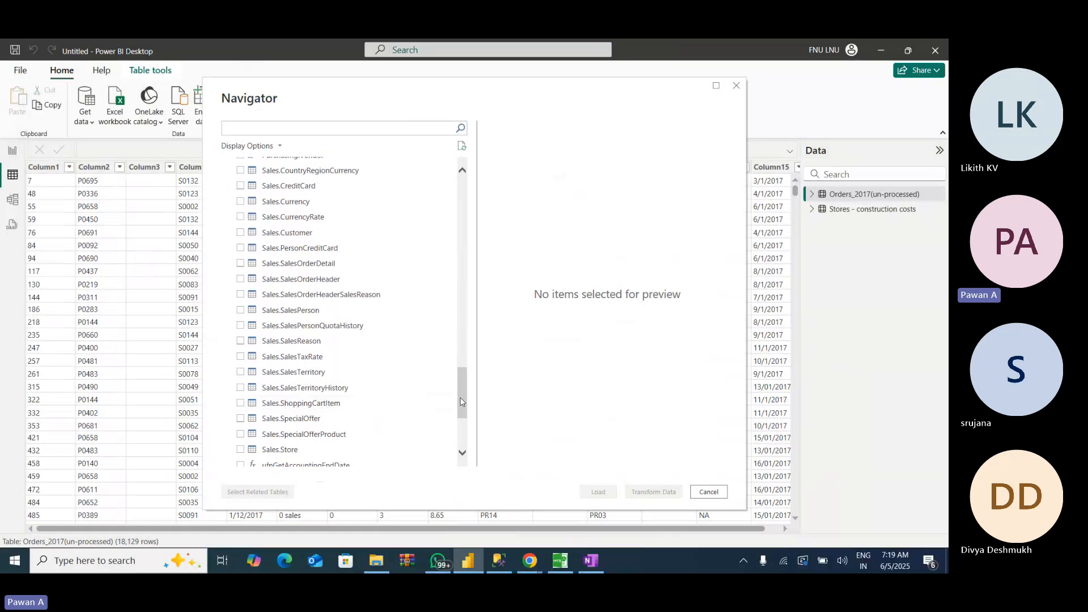
pyautogui.moveTo(461, 397); pyautogui.dragTo(461, 401)
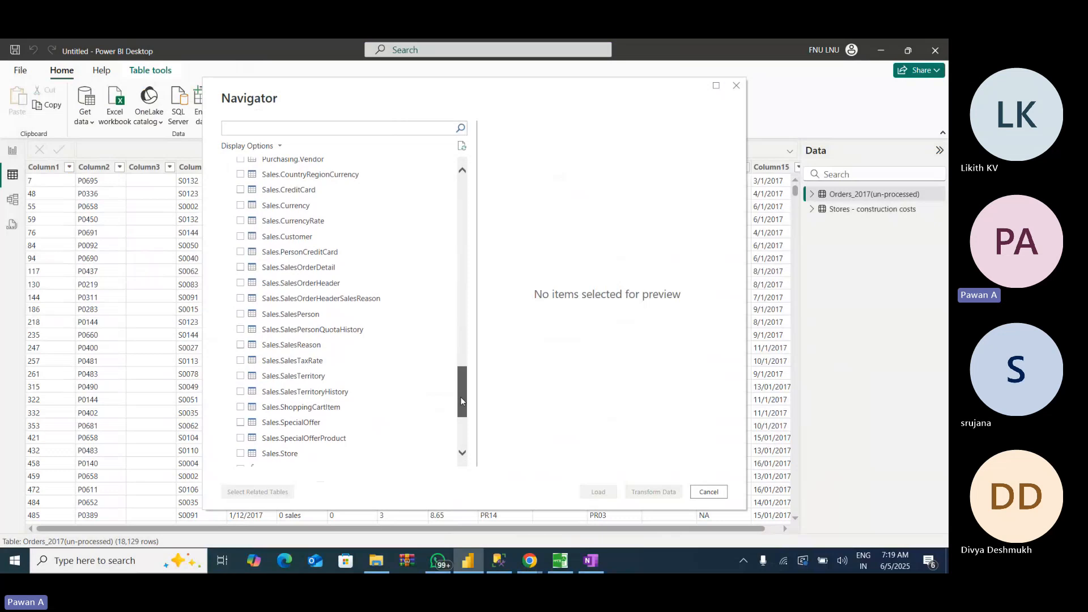
pyautogui.click(289, 271)
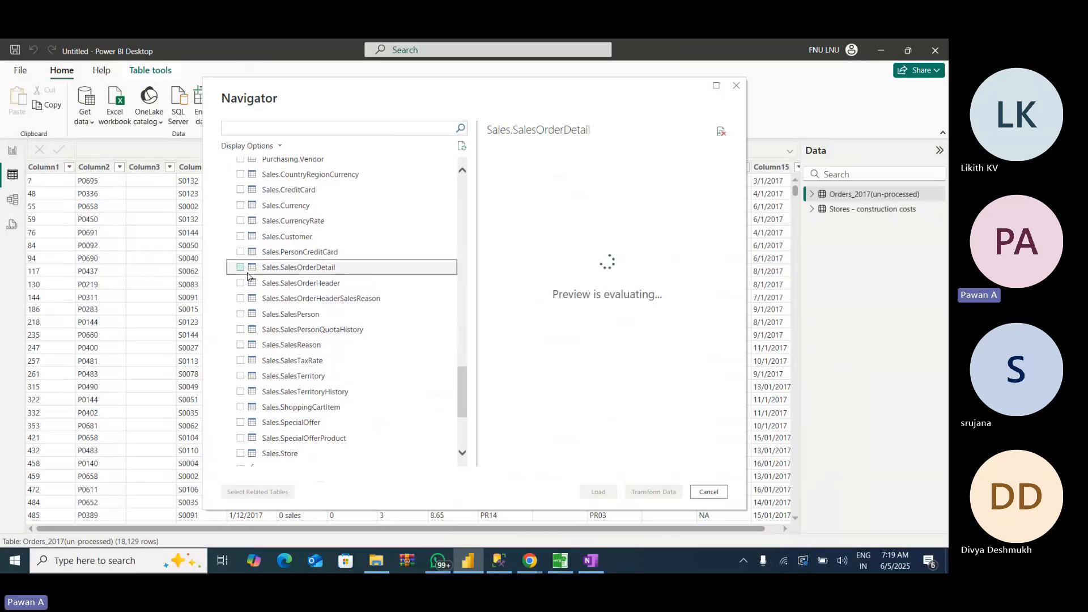
pyautogui.click(240, 267)
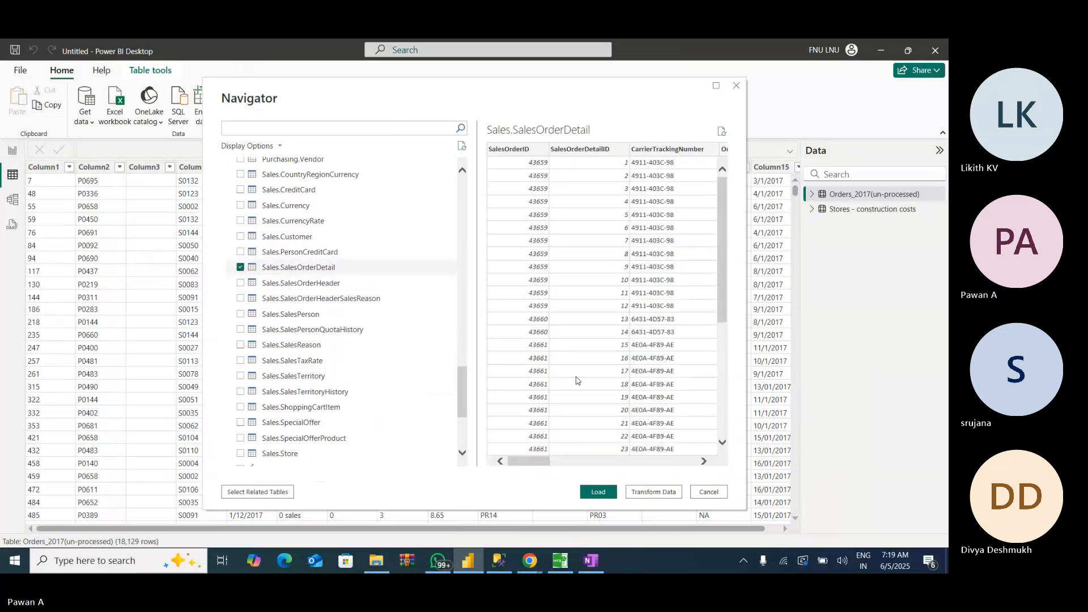
pyautogui.click(599, 493)
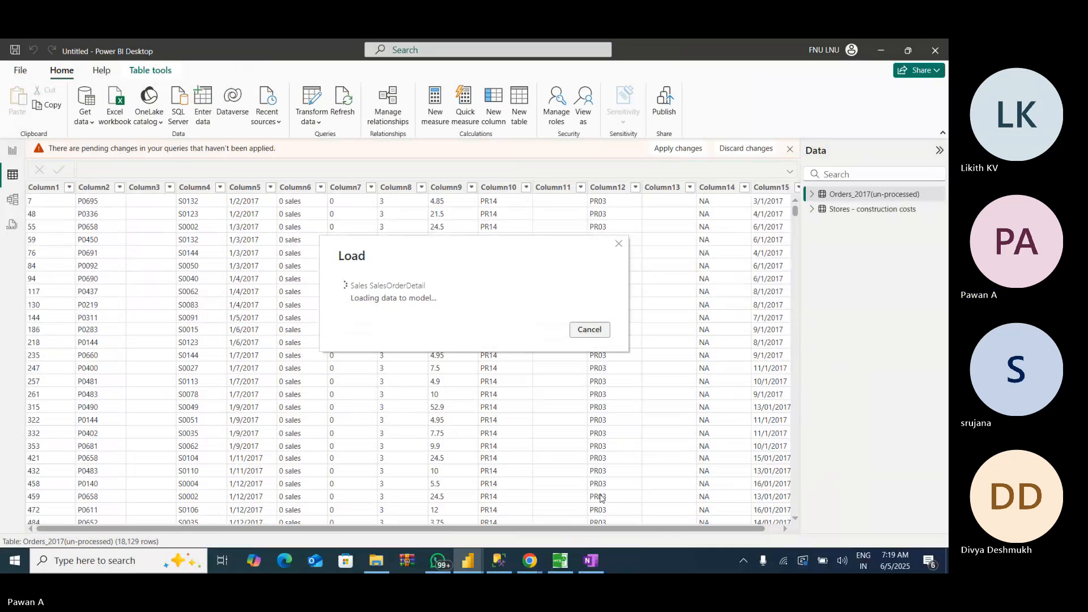
# - Display the rows and columns of the loaded Sales SalesOrderDetail table in the report's data view
pyautogui.hotkey('alt', 'Tab')
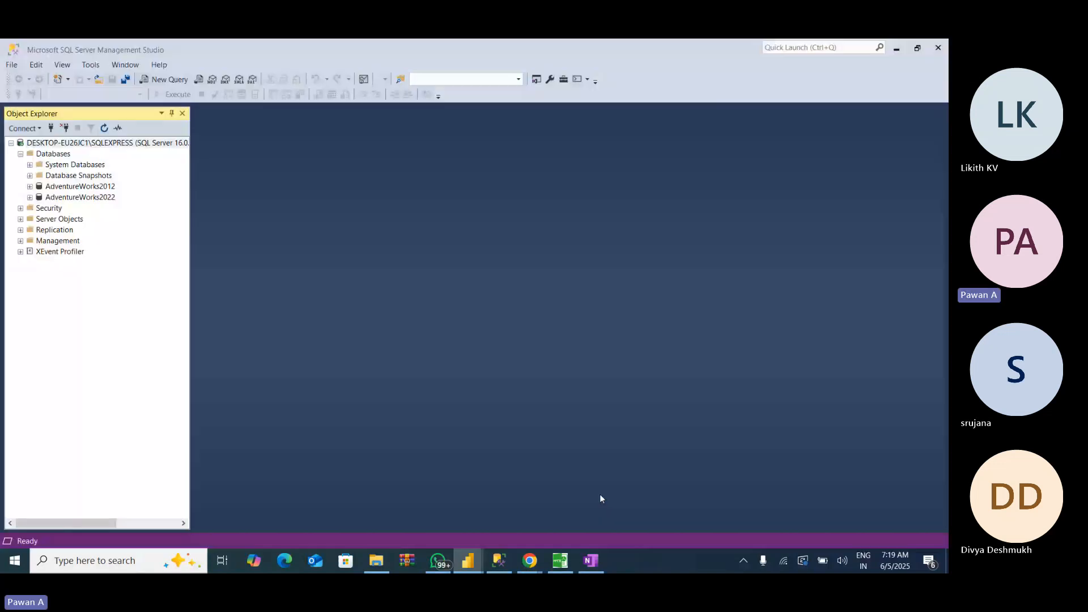
pyautogui.hotkey('alt', 'Tab')
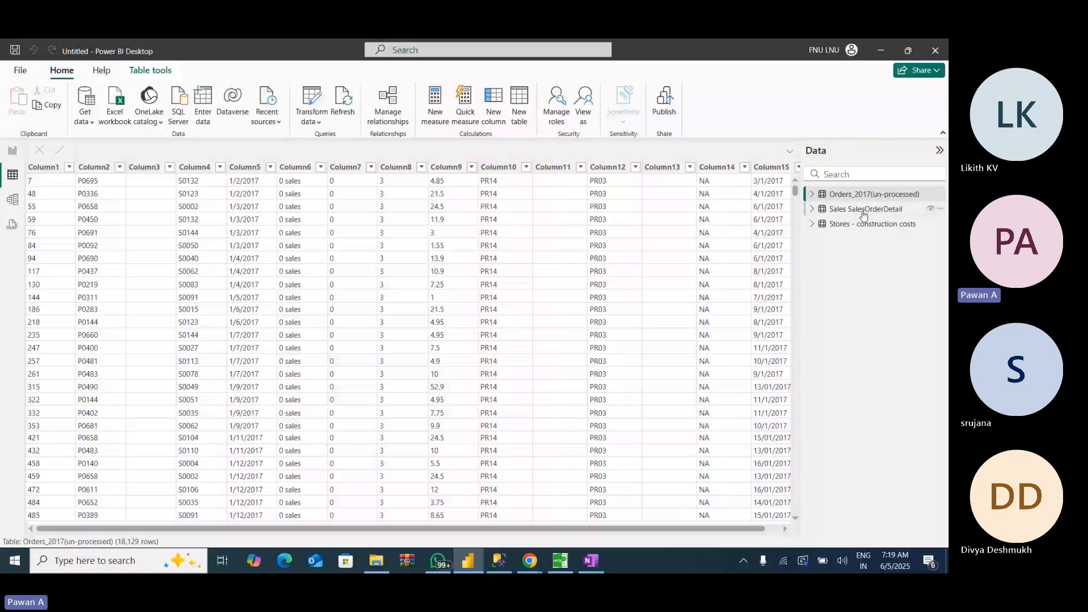
pyautogui.click(863, 214)
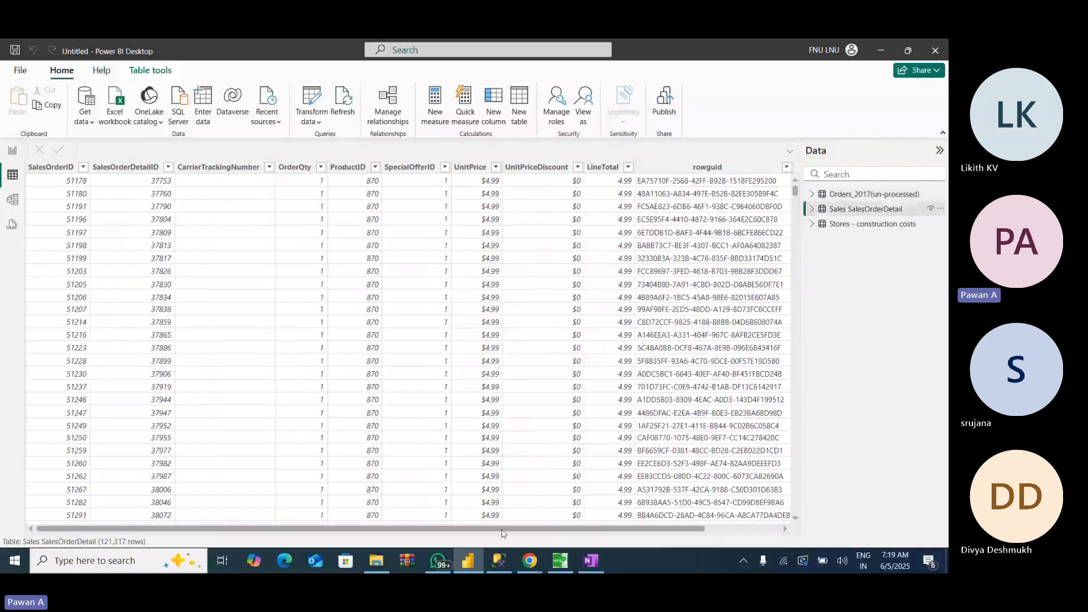
pyautogui.moveTo(501, 530); pyautogui.dragTo(380, 533)
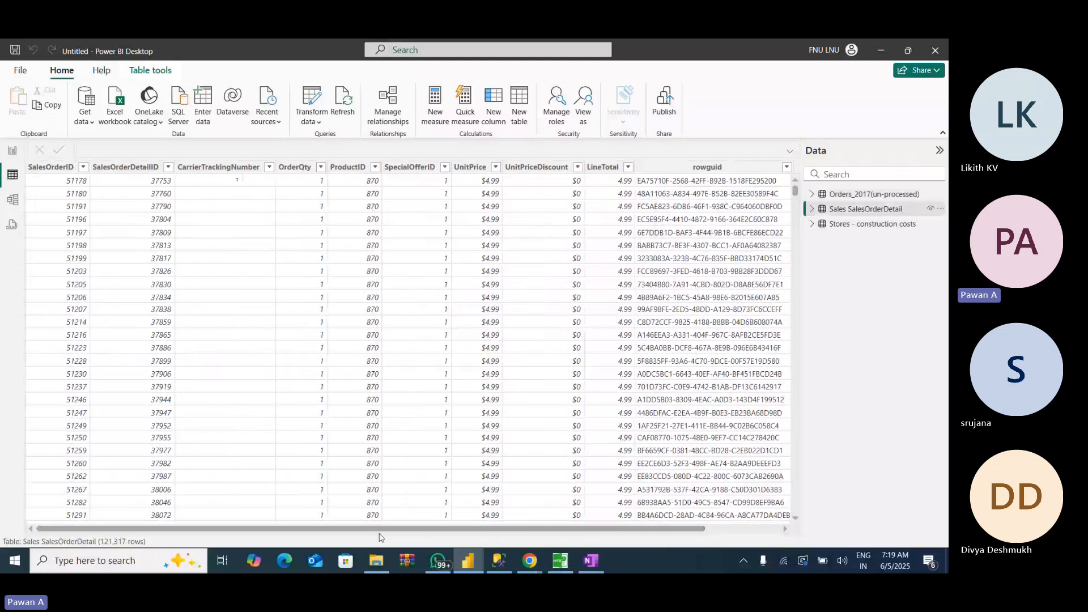
pyautogui.click(503, 565)
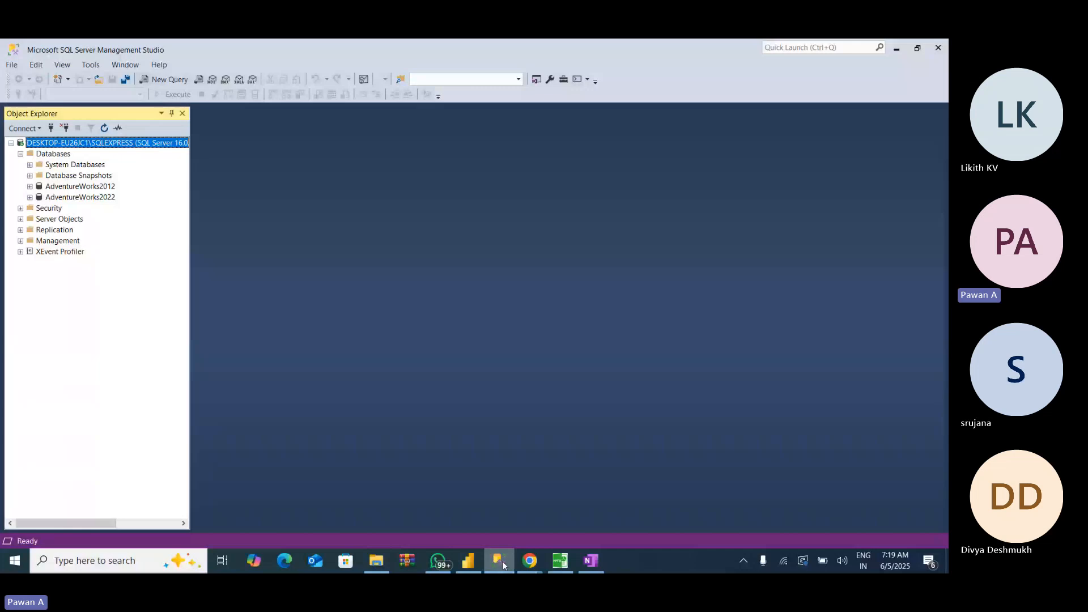
pyautogui.click(504, 565)
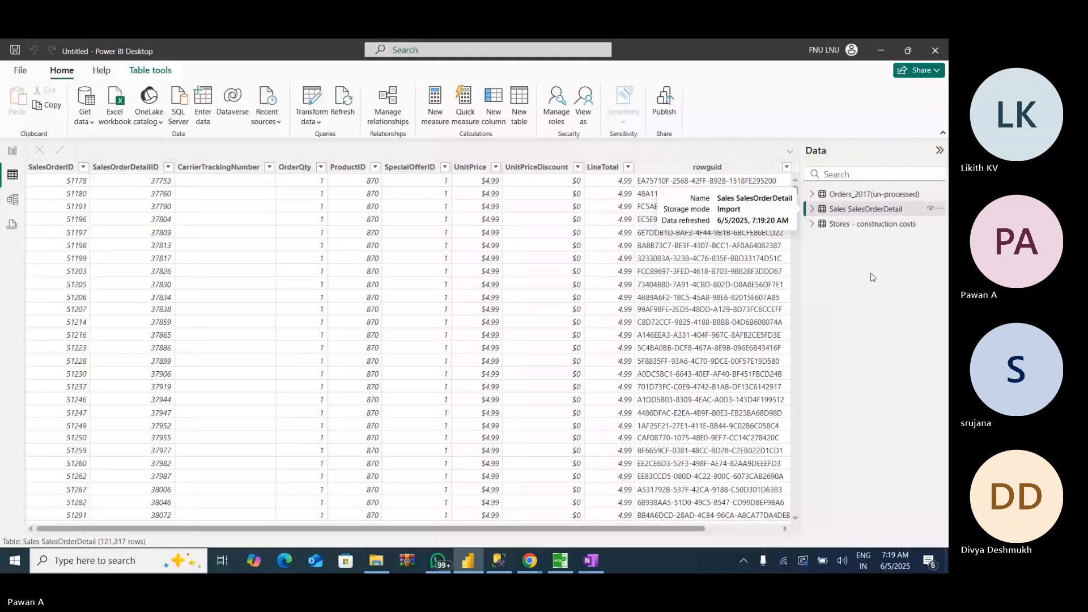
pyautogui.moveTo(611, 530)
pyautogui.mouseDown()
pyautogui.moveTo(666, 530)
pyautogui.moveTo(610, 532)
pyautogui.mouseUp()
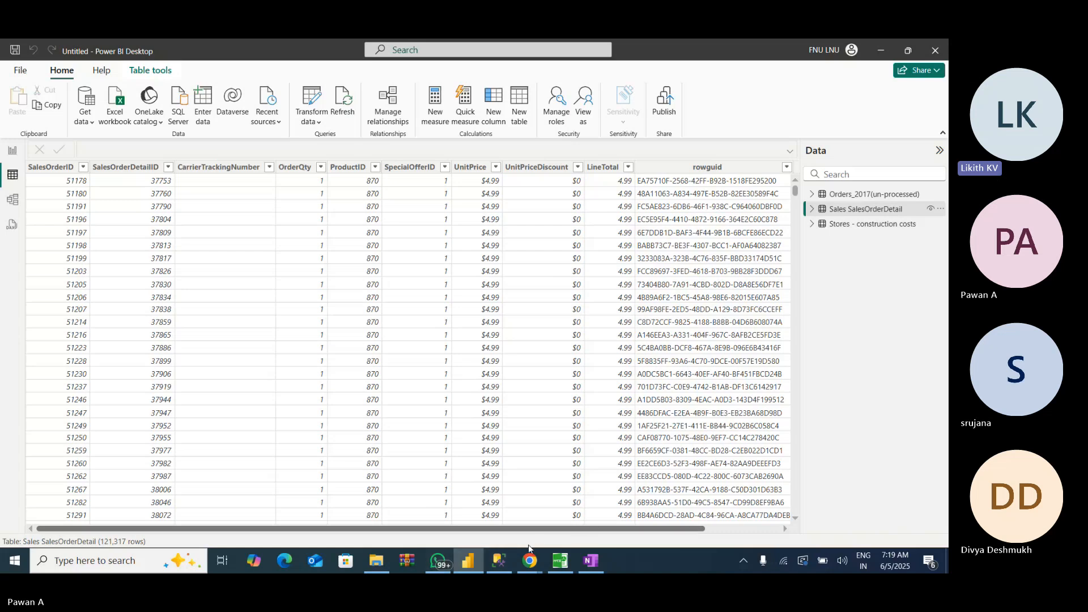
pyautogui.click(499, 560)
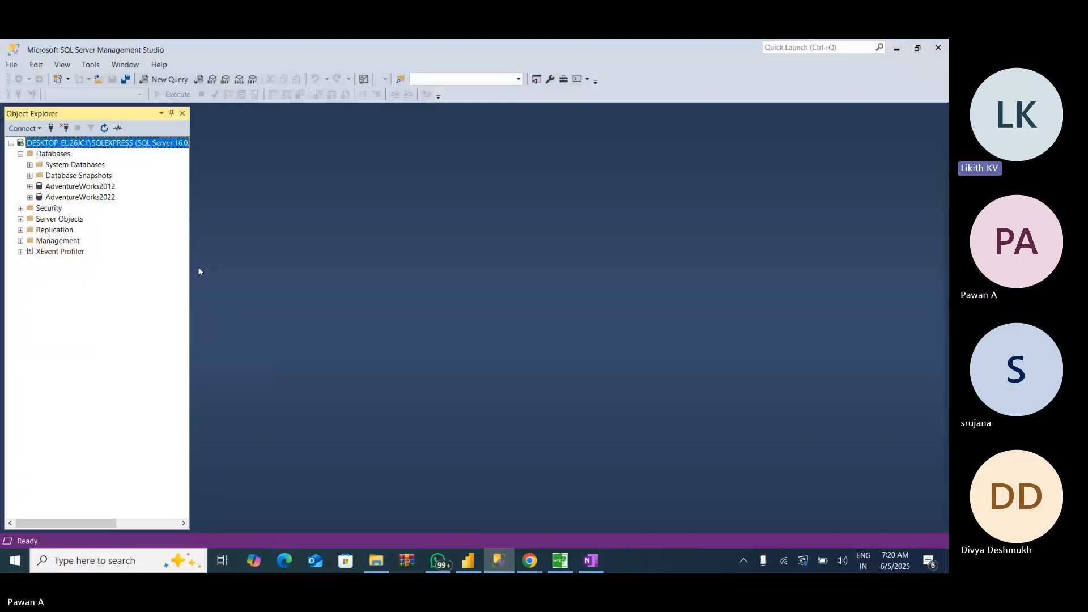
pyautogui.click(498, 566)
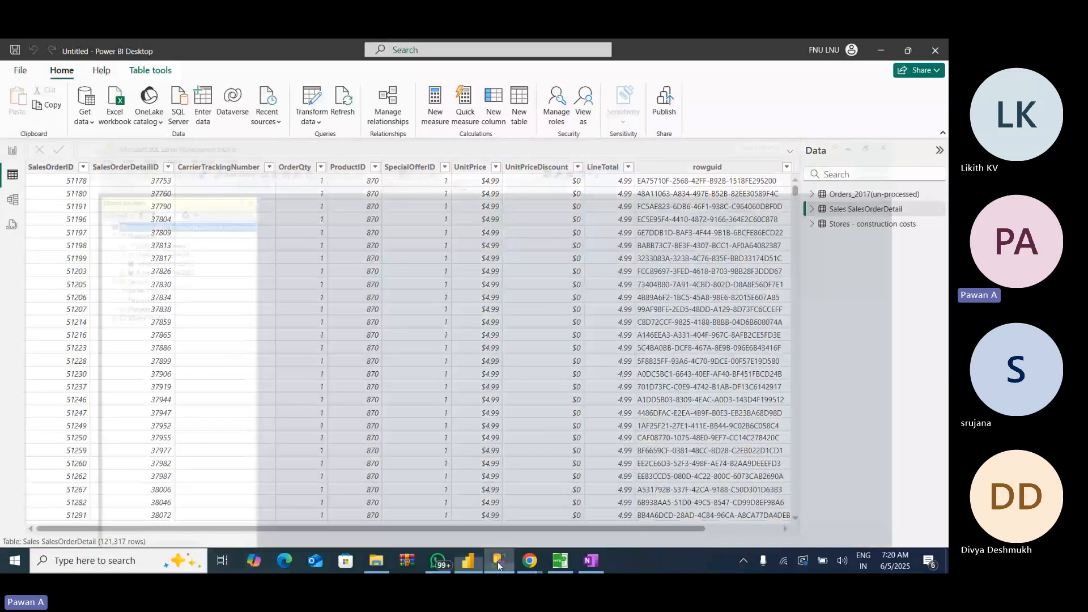
pyautogui.click(498, 565)
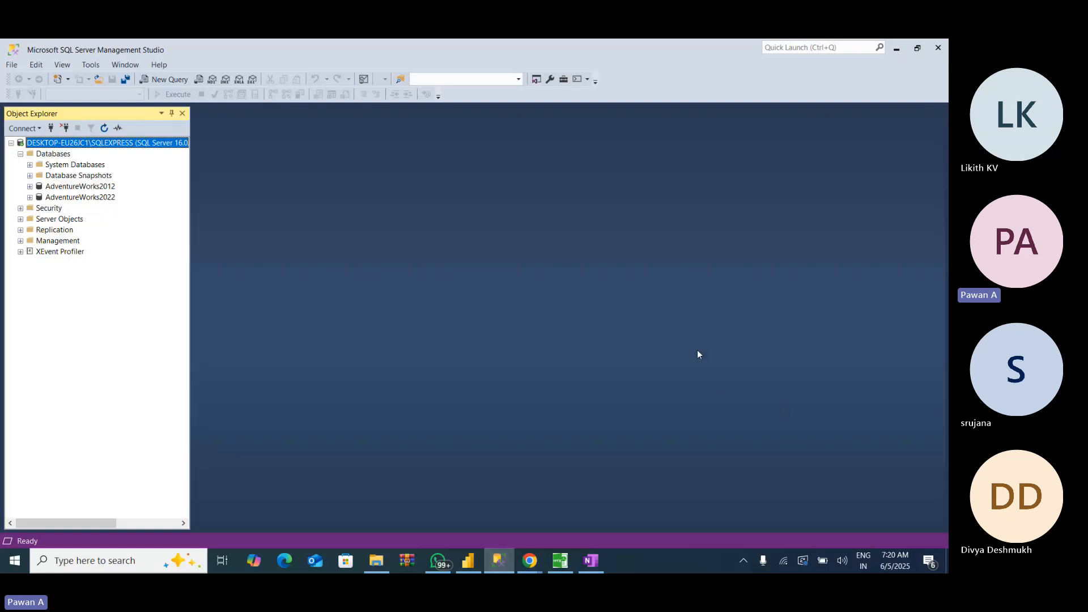
pyautogui.click(471, 561)
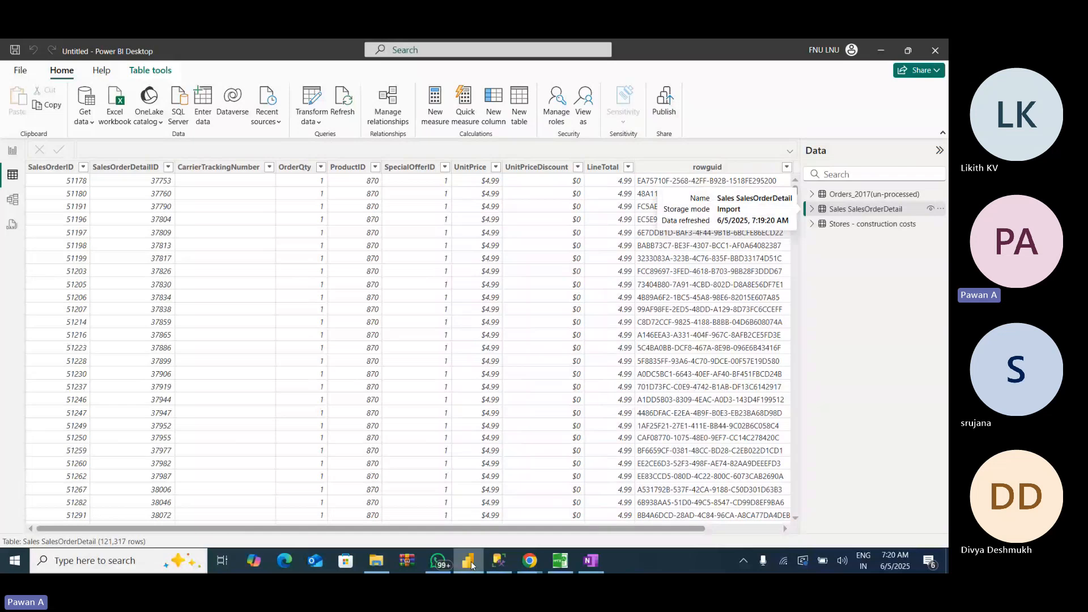
# - Search the full list of data connectors for my and try to connect to a MySQL database
pyautogui.click(86, 124)
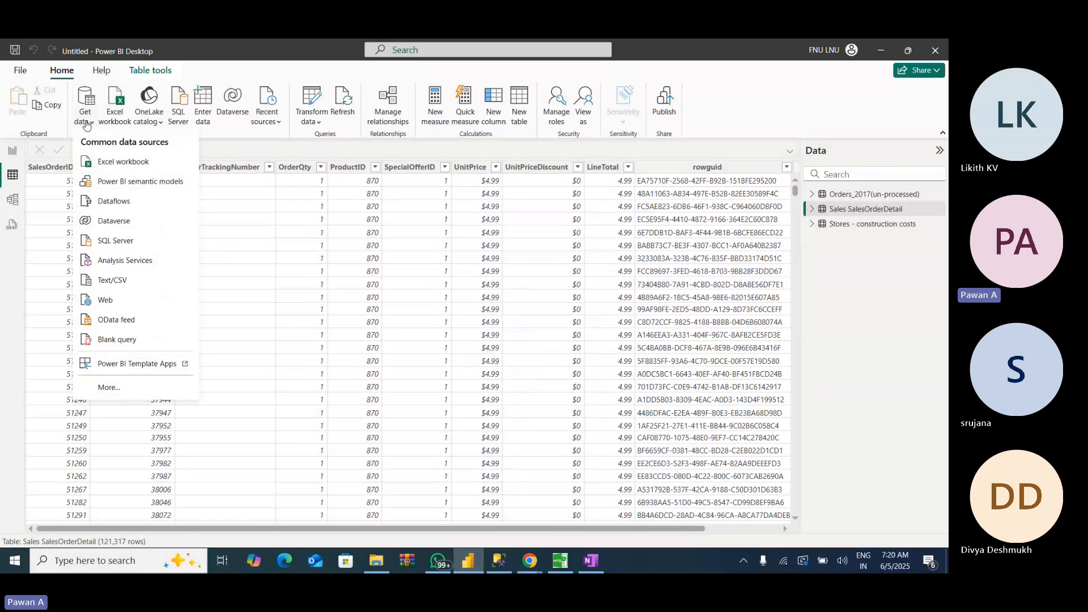
pyautogui.click(104, 395)
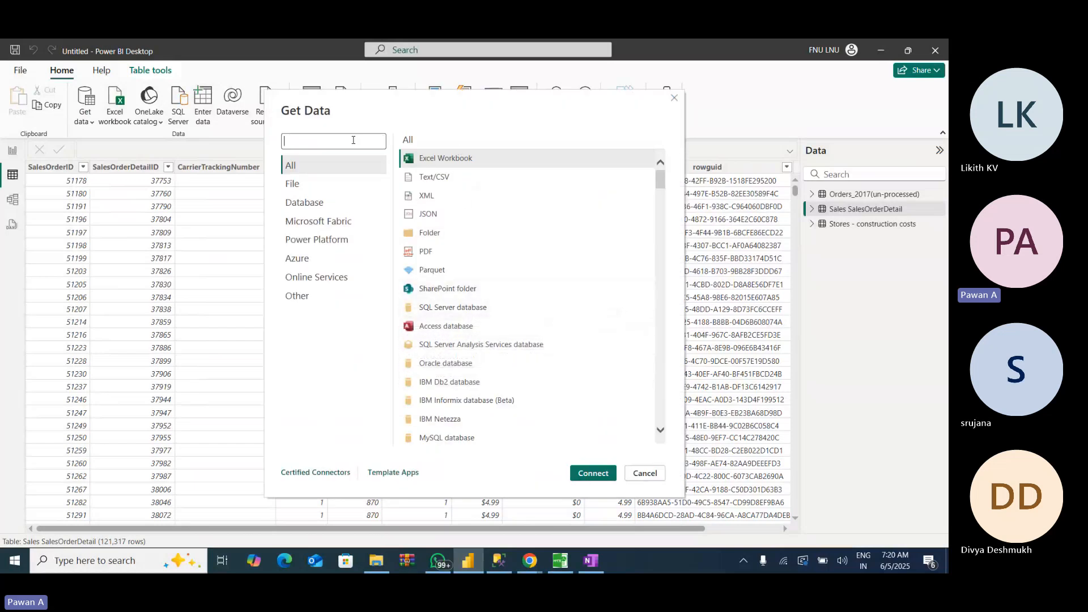
pyautogui.write('my')
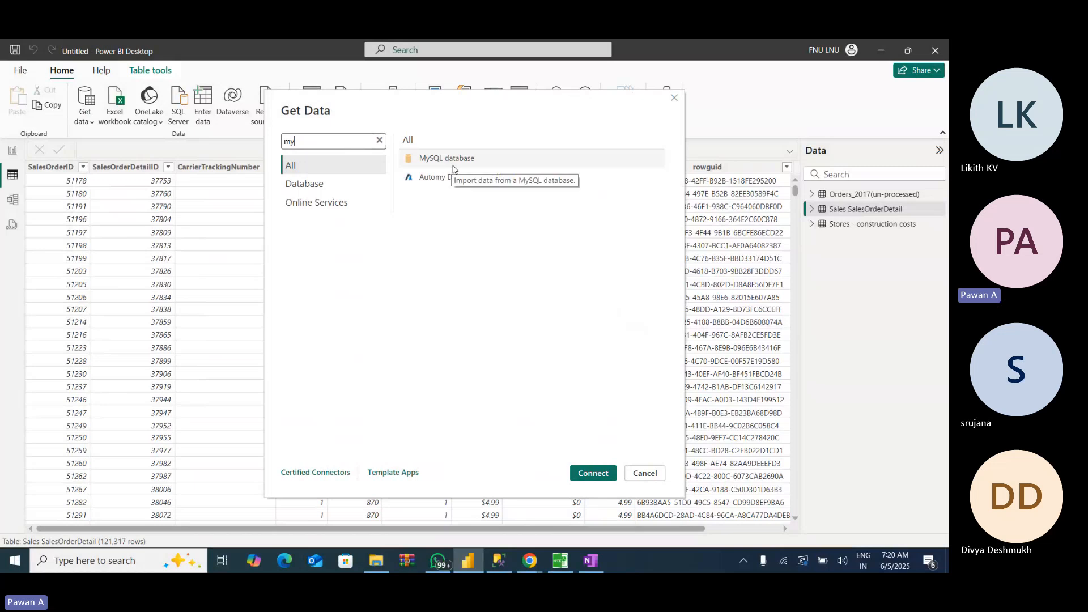
pyautogui.click(453, 165)
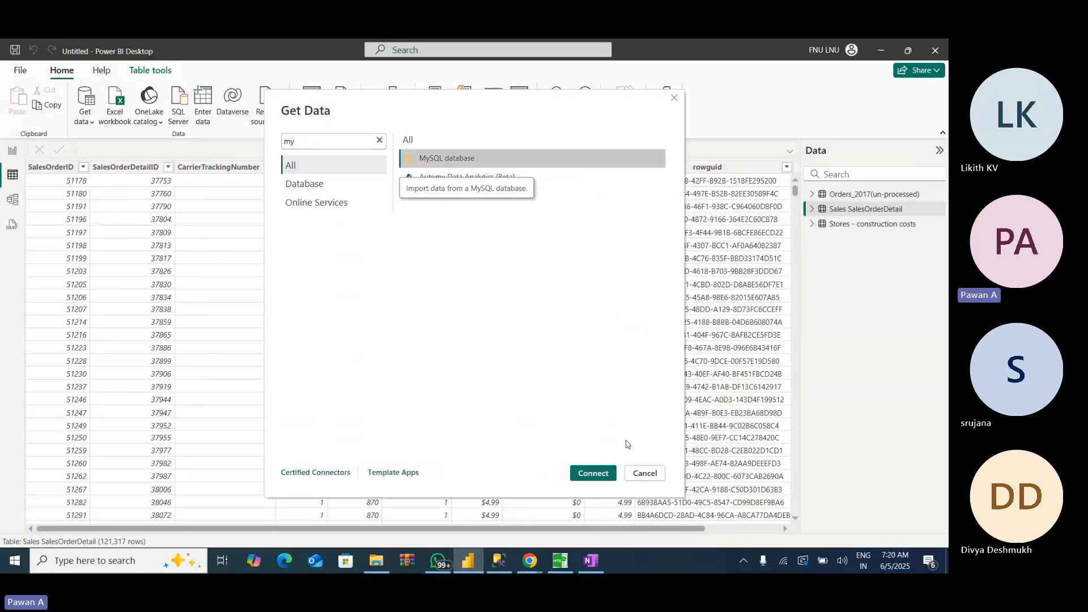
pyautogui.click(593, 475)
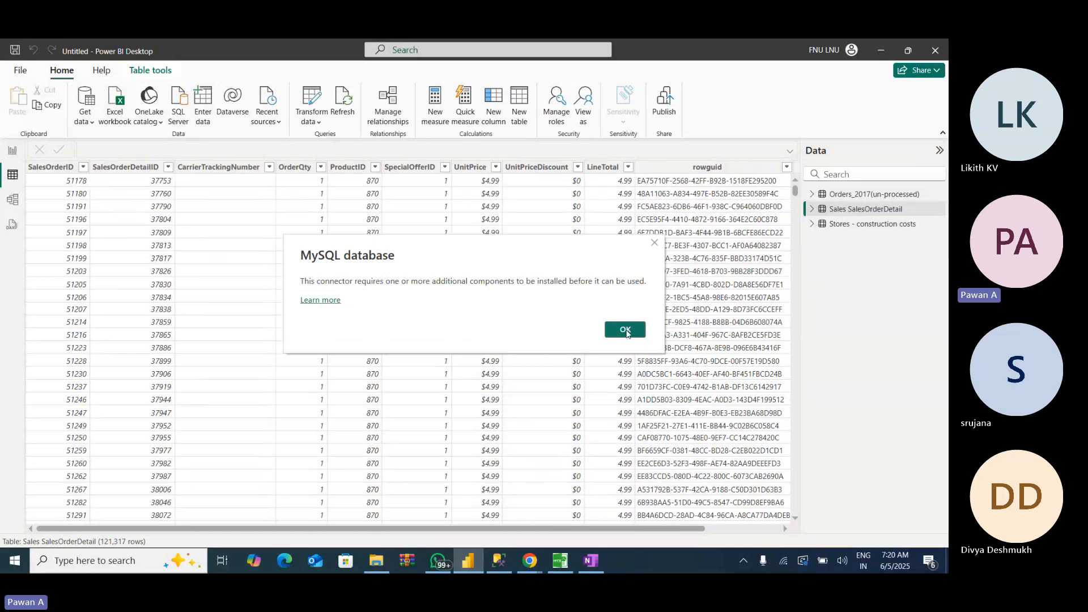
pyautogui.click(625, 330)
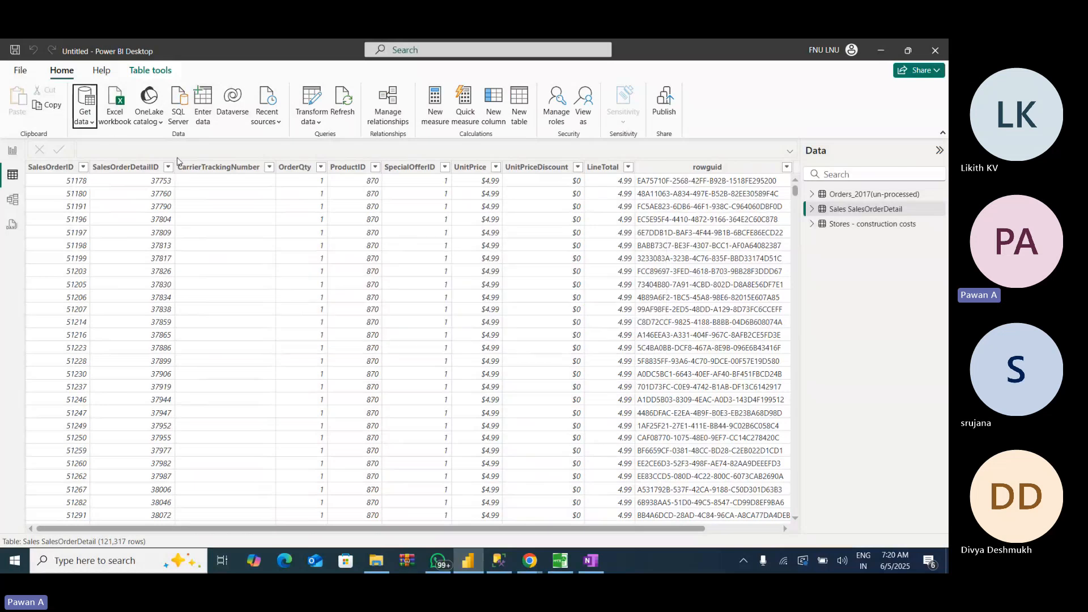
# - Try to connect to an Oracle database in Import mode without a server name, and cancel the connection
pyautogui.click(87, 122)
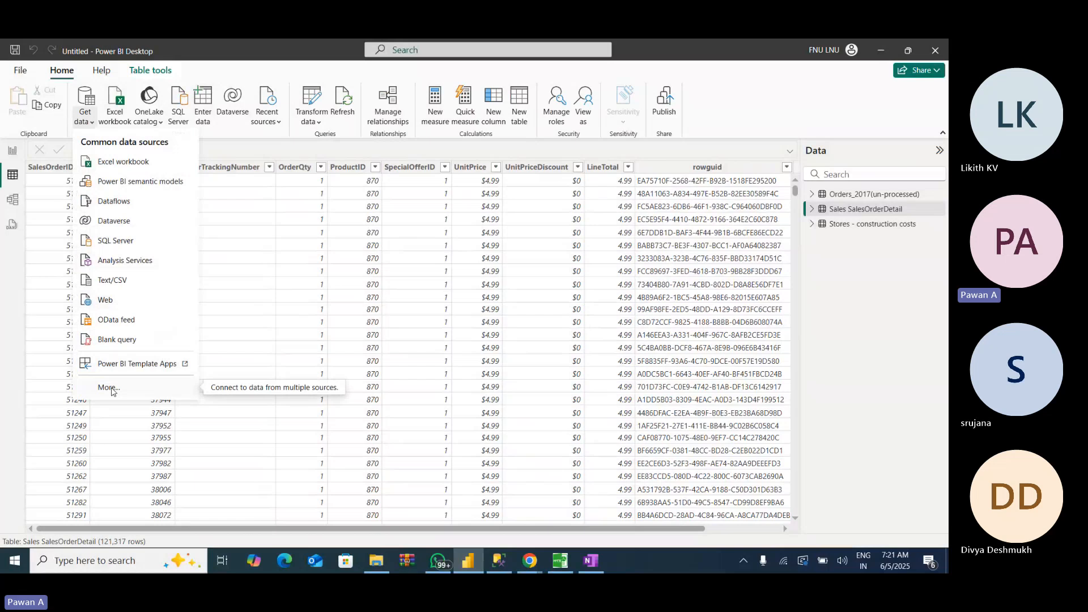
pyautogui.click(110, 389)
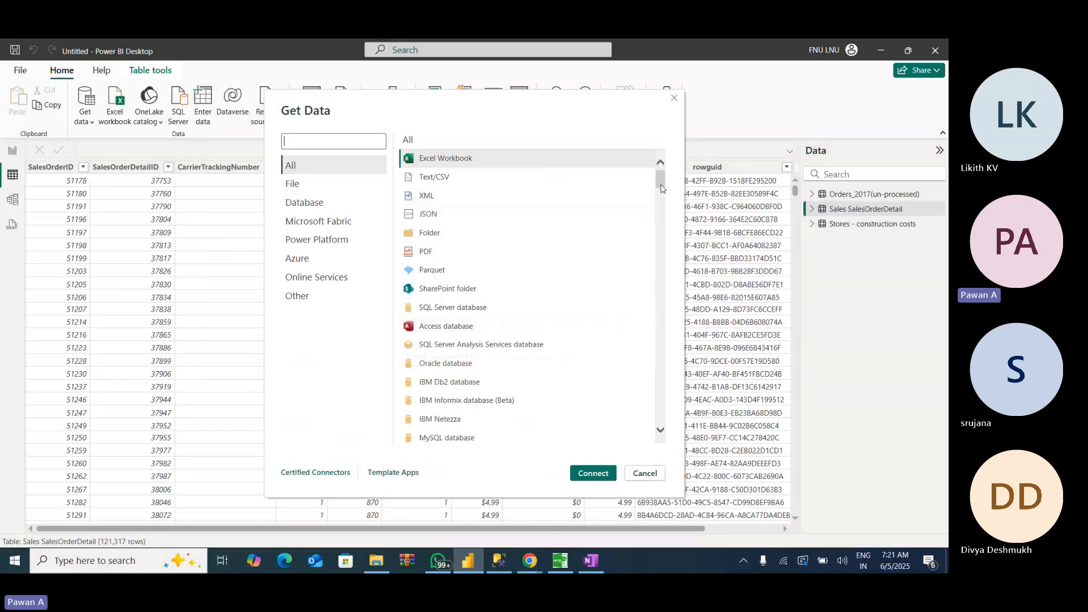
pyautogui.moveTo(661, 191)
pyautogui.mouseDown()
pyautogui.moveTo(662, 225)
pyautogui.moveTo(662, 193)
pyautogui.mouseUp()
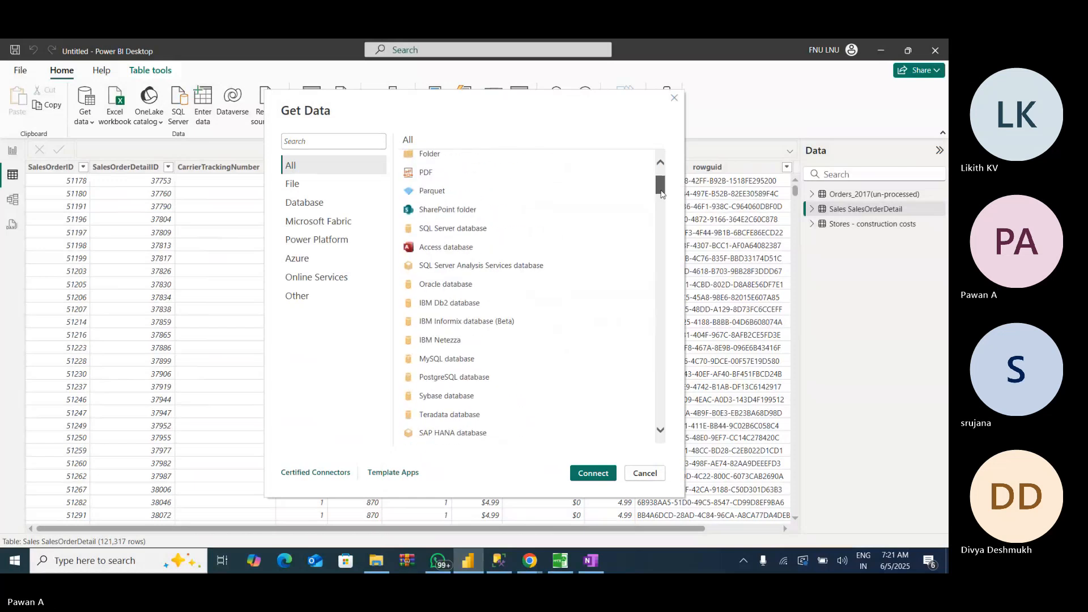
pyautogui.click(433, 284)
pyautogui.click(580, 478)
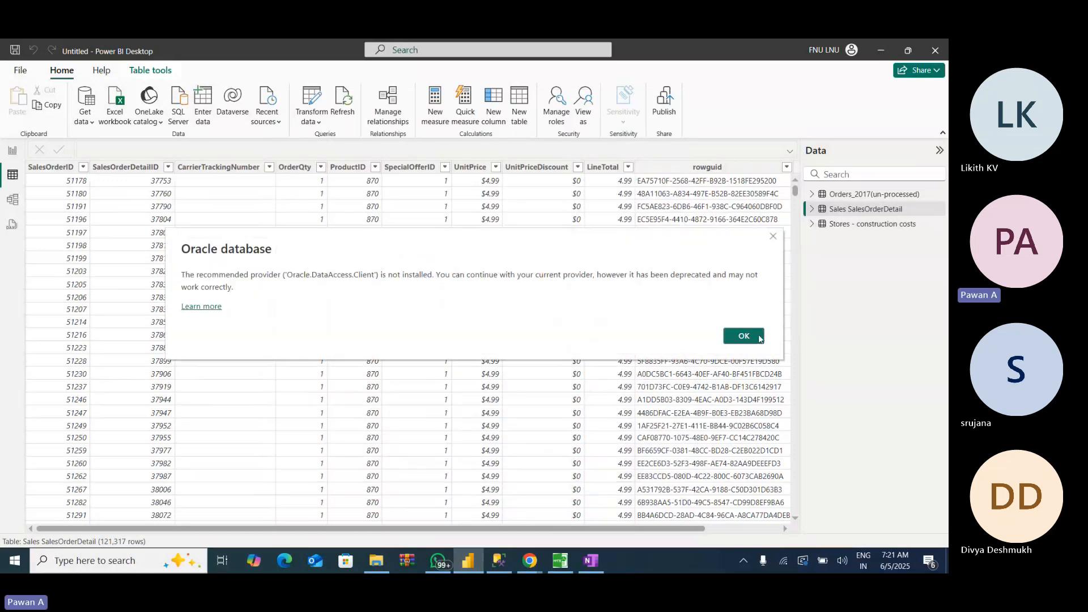
pyautogui.click(759, 338)
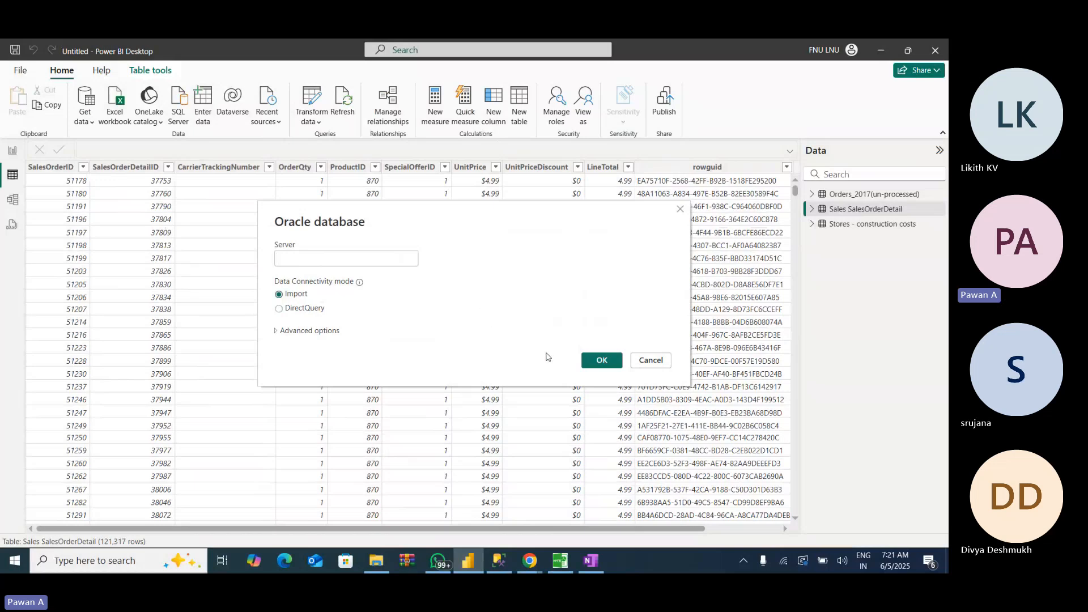
pyautogui.click(601, 360)
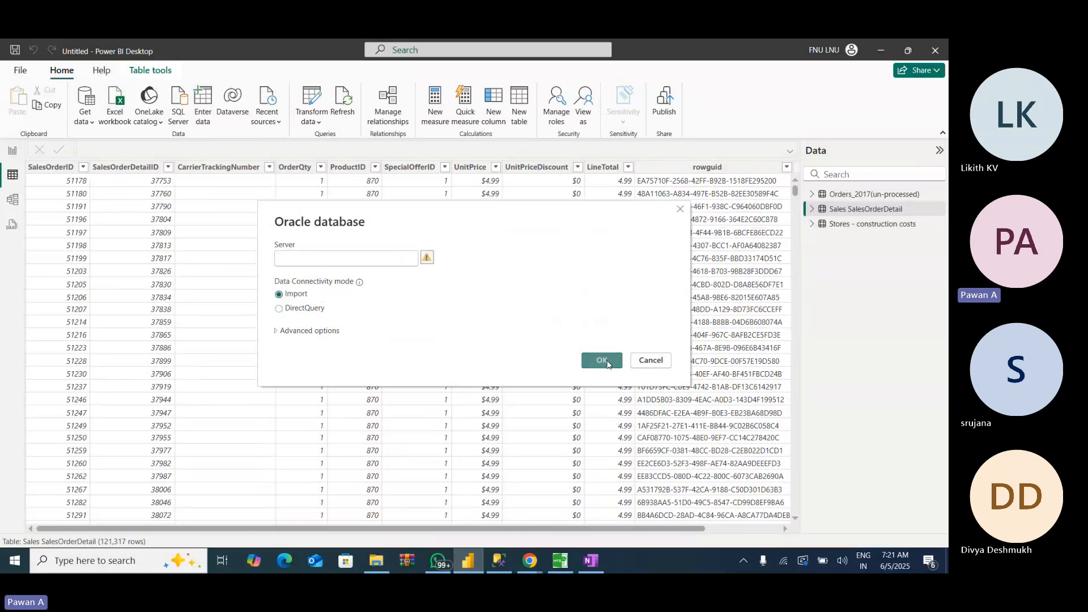
pyautogui.click(650, 361)
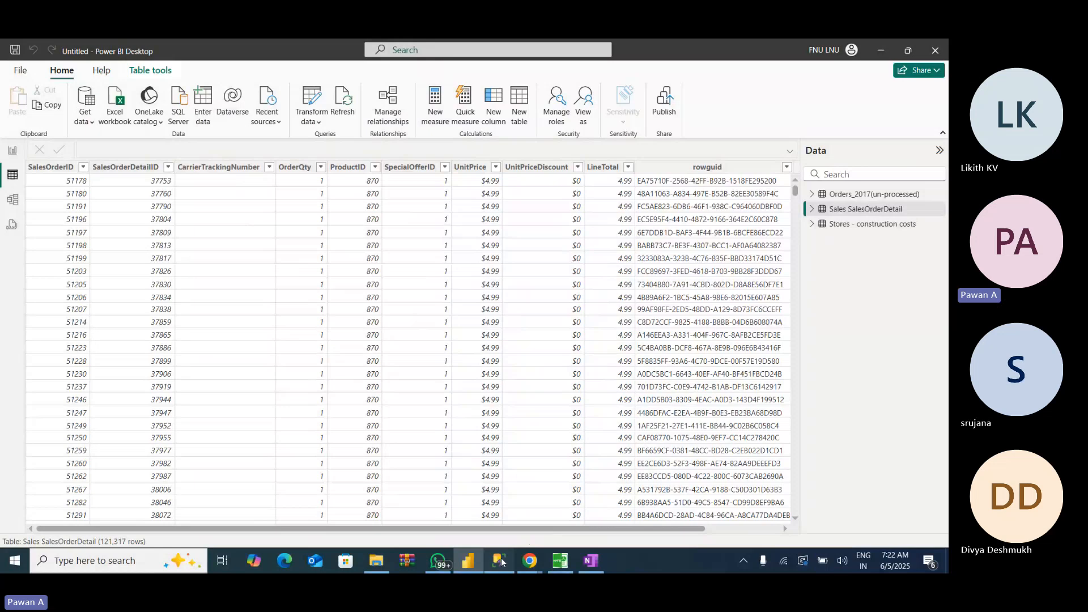
# - Switch to SQL Server Management Studio, query the top 1000 rows of Sales.SalesOrderDetail in AdventureWorks2012 and examine the OrderQty column
pyautogui.click(500, 561)
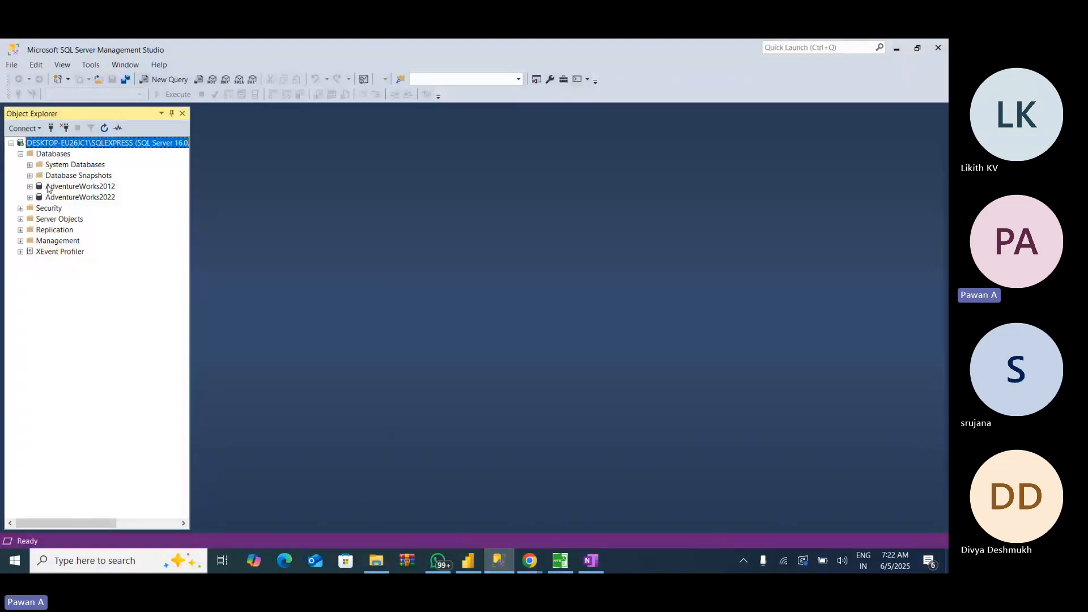
pyautogui.click(30, 187)
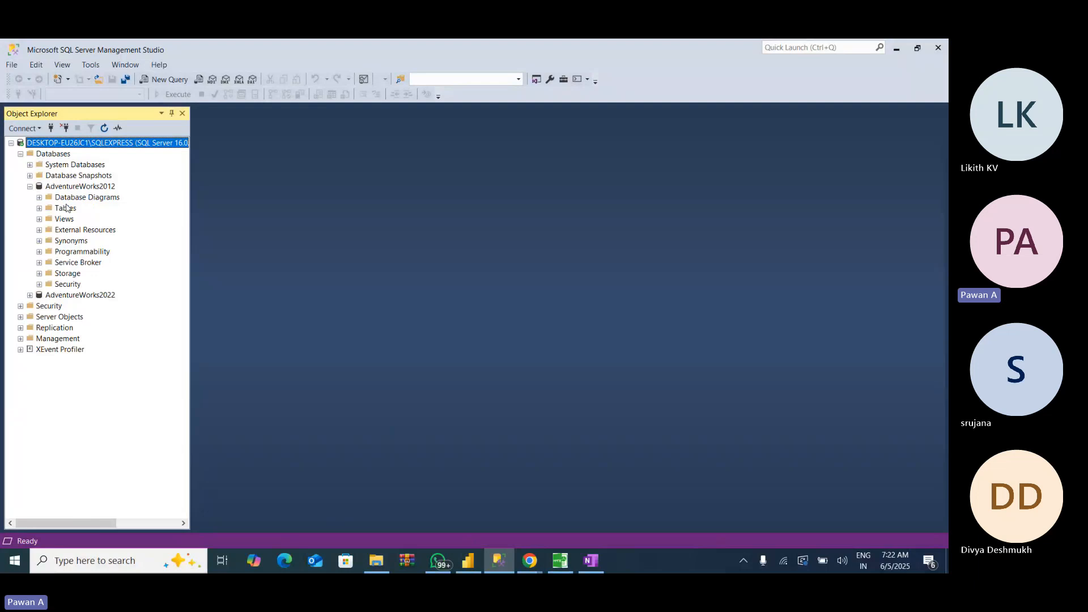
pyautogui.click(38, 209)
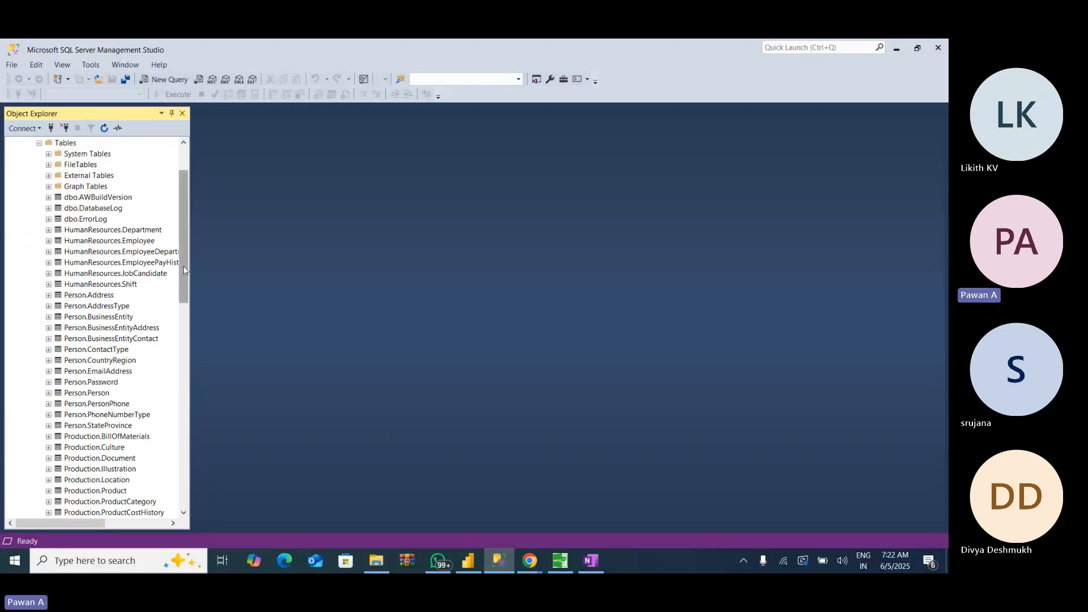
pyautogui.moveTo(184, 270); pyautogui.dragTo(180, 433)
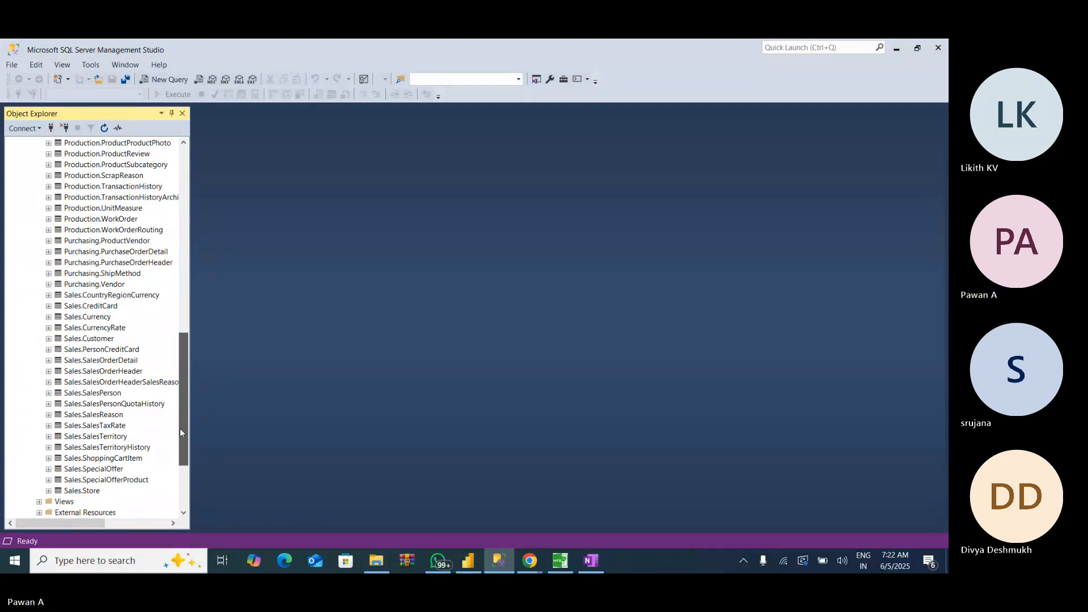
pyautogui.rightClick(114, 363)
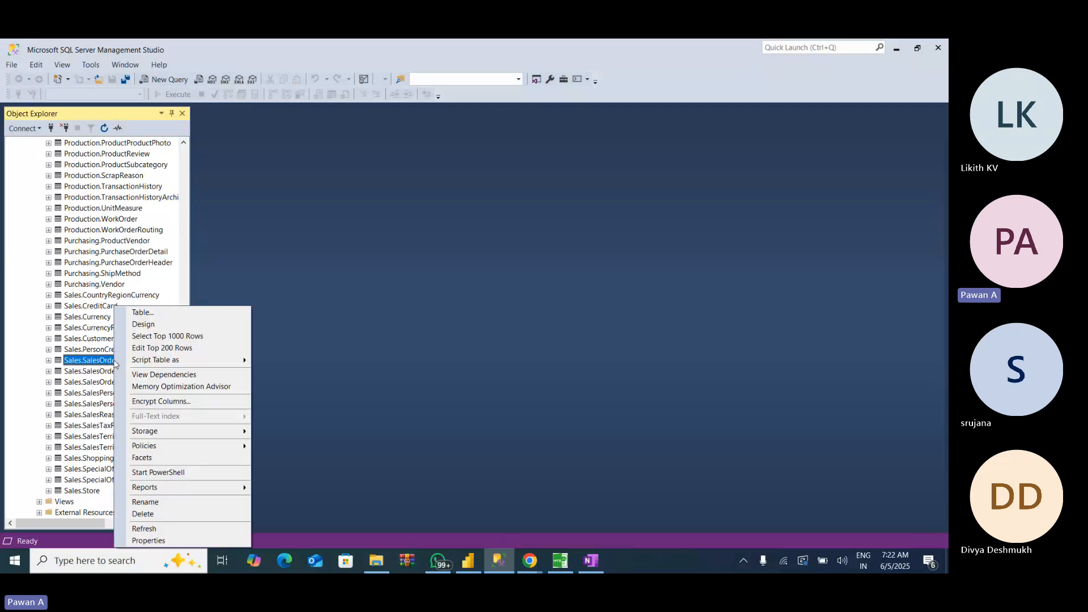
pyautogui.click(193, 337)
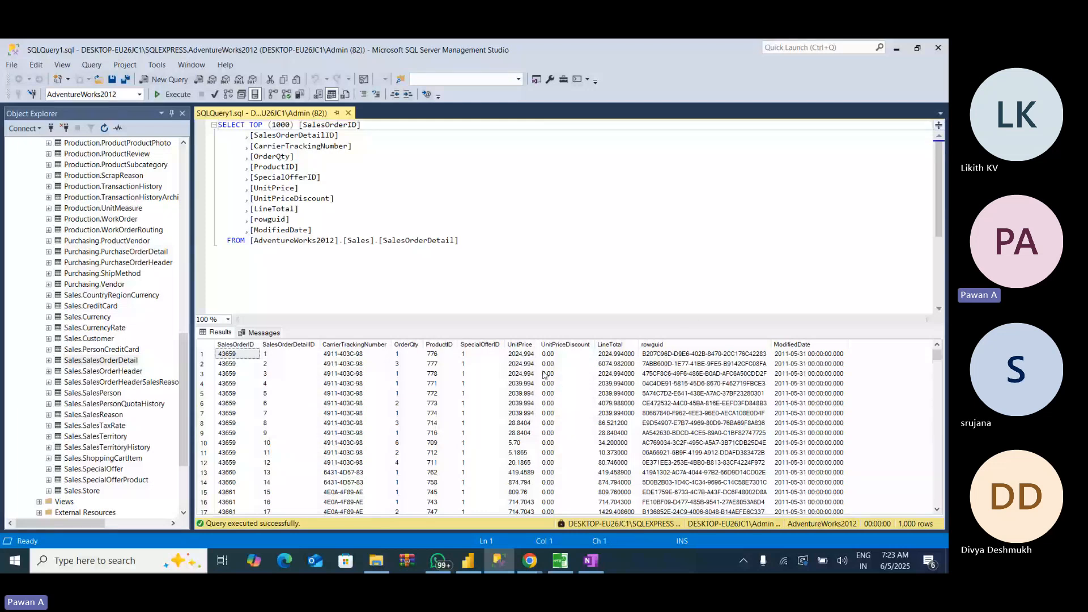
pyautogui.click(406, 344)
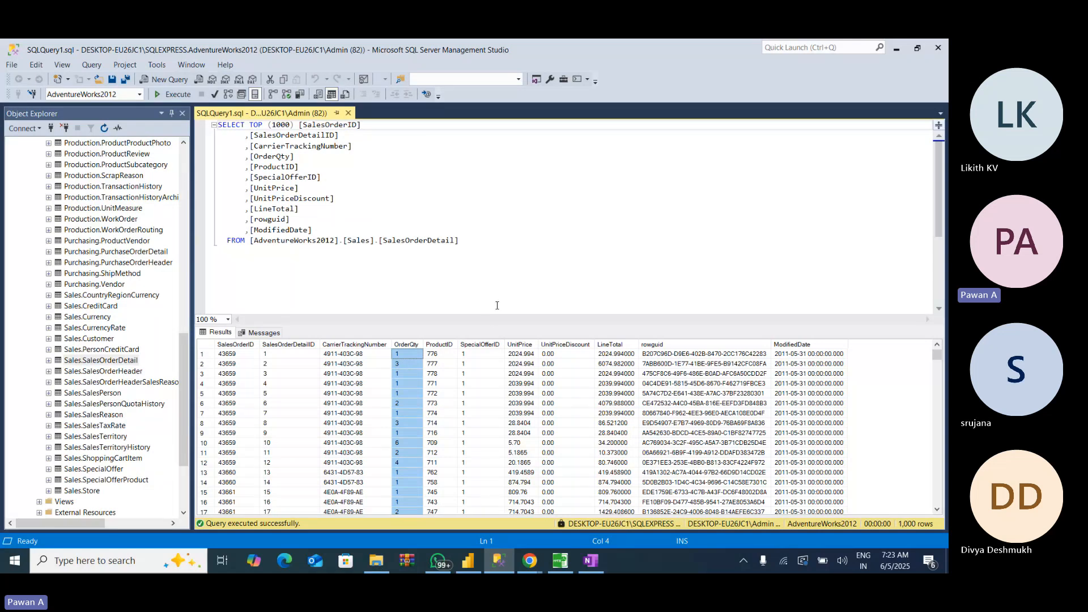
pyautogui.click(484, 252)
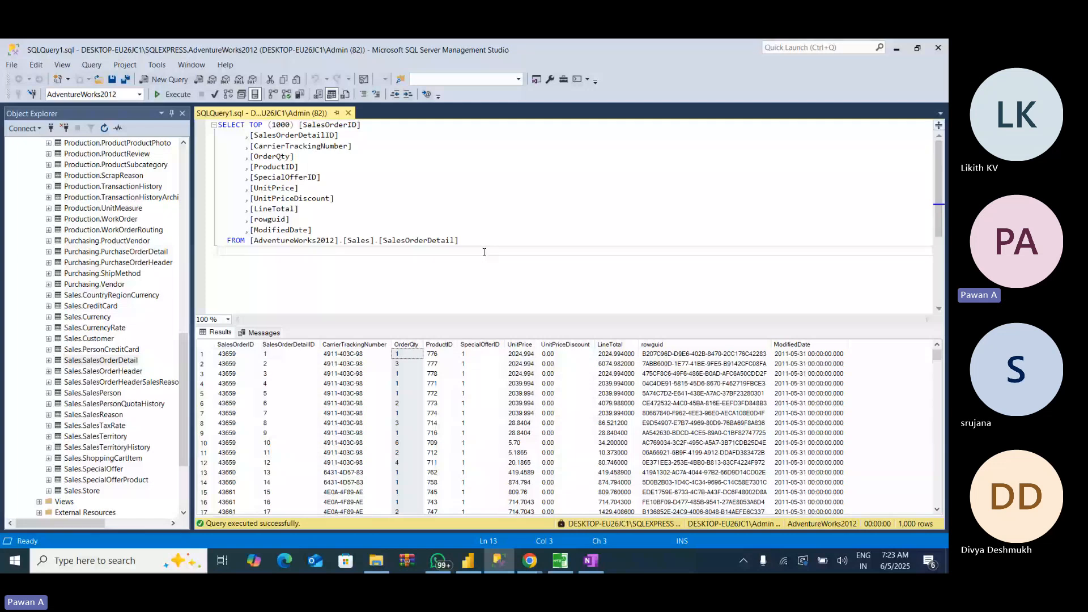
# - Switch to Power BI Desktop and set up a SQL Server import connection to server DESKTOP-EU26JC1\SQLEXPRESS and database AdventureWorks2012
pyautogui.moveTo(530, 564)
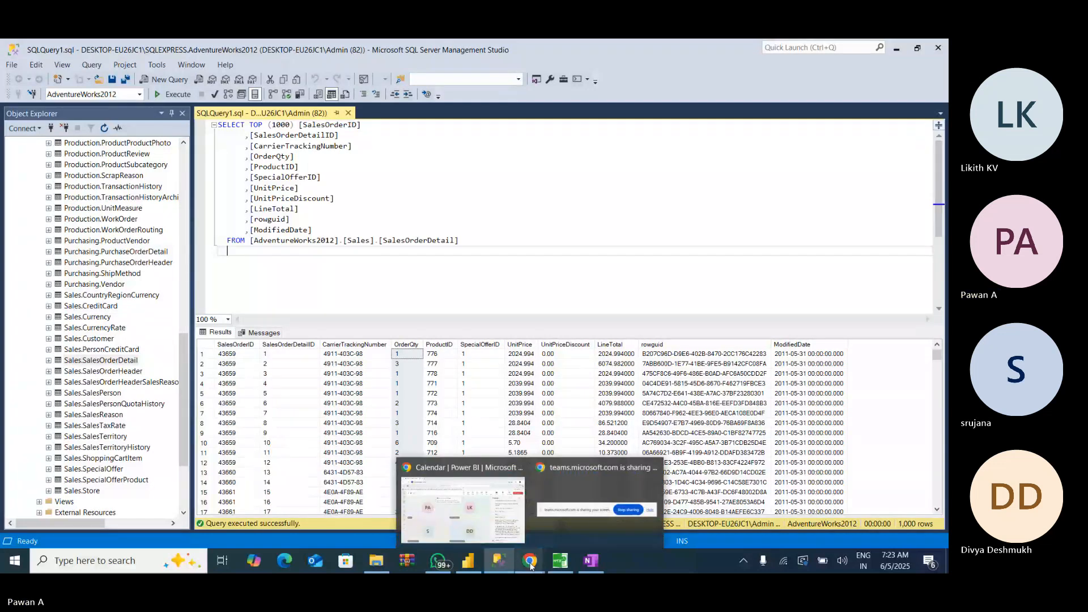
pyautogui.moveTo(468, 562)
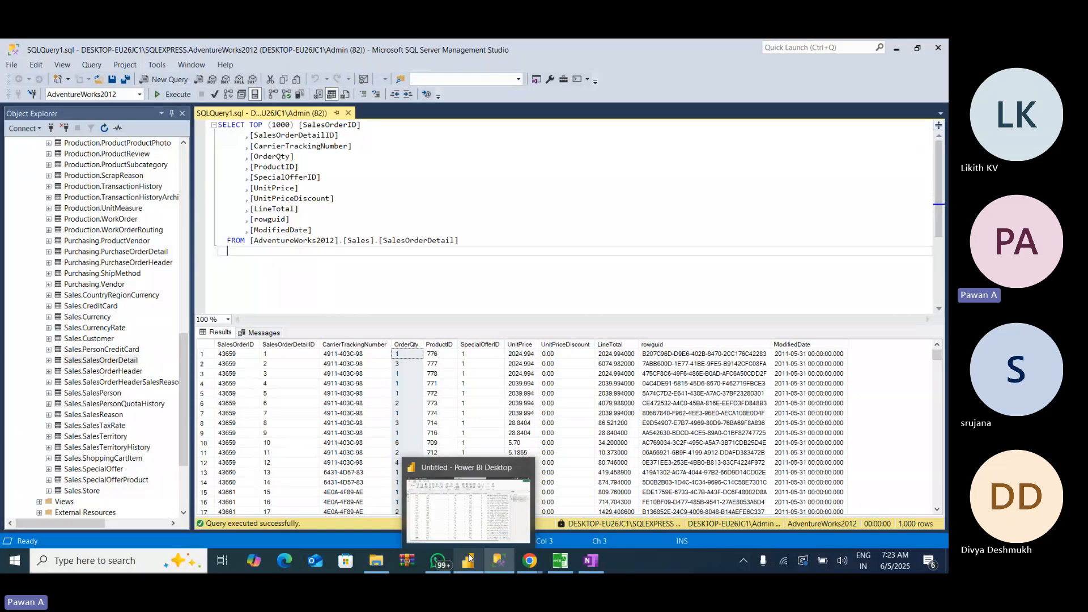
pyautogui.click(475, 528)
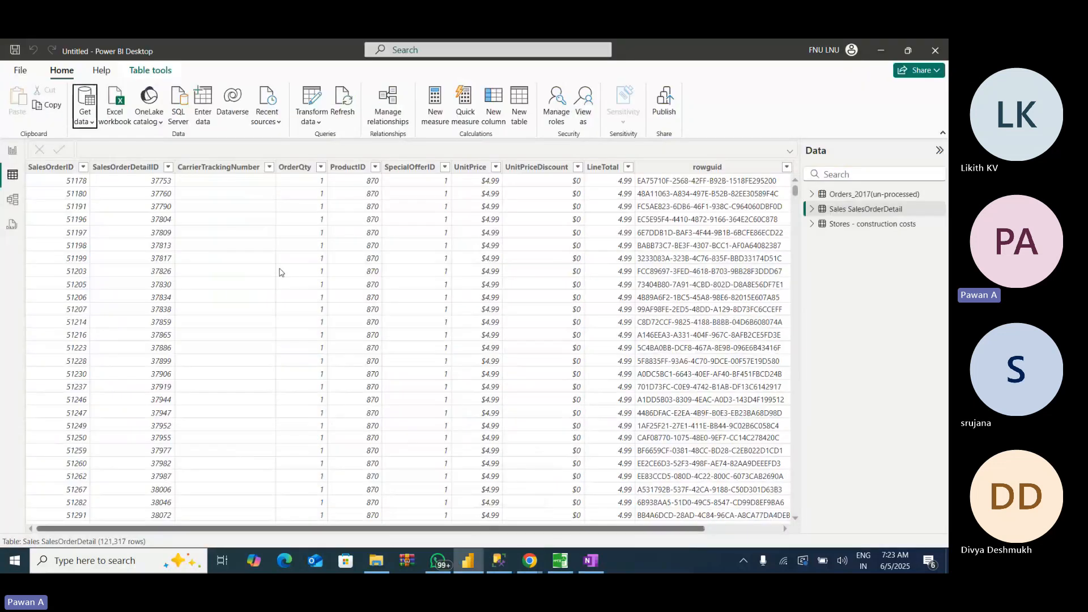
pyautogui.click(87, 112)
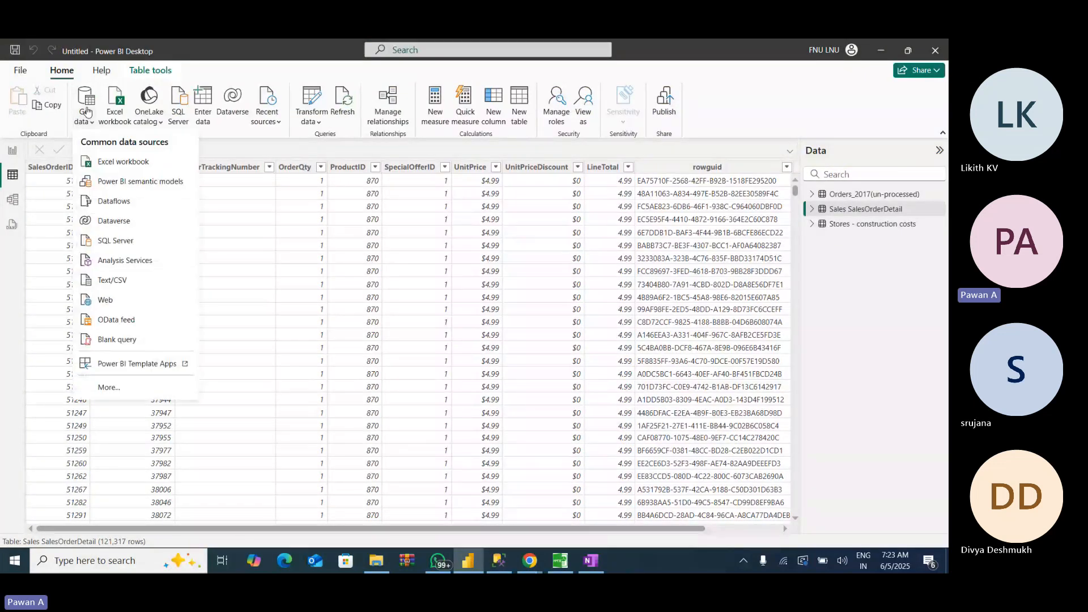
pyautogui.click(115, 245)
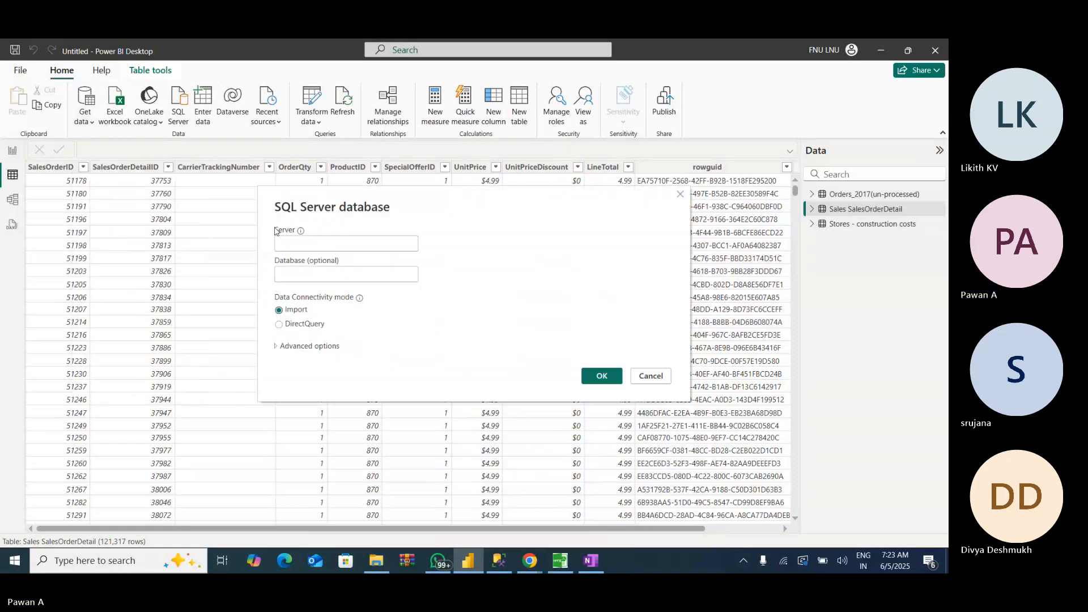
pyautogui.click(316, 243)
pyautogui.write('DESKTOP-EU26JC1\\SQLEXPRESS')
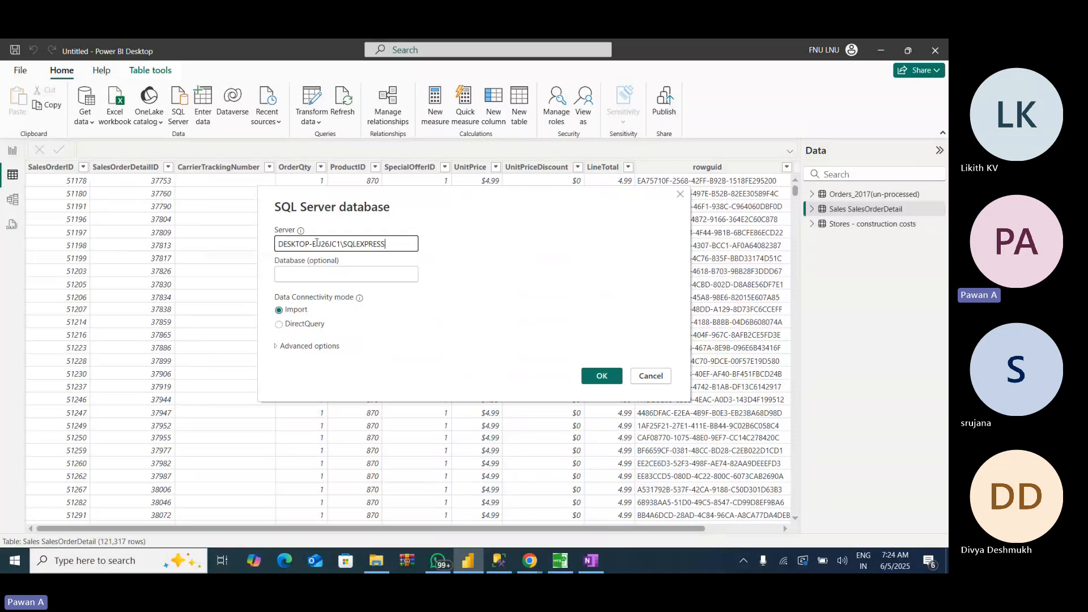
pyautogui.click(326, 279)
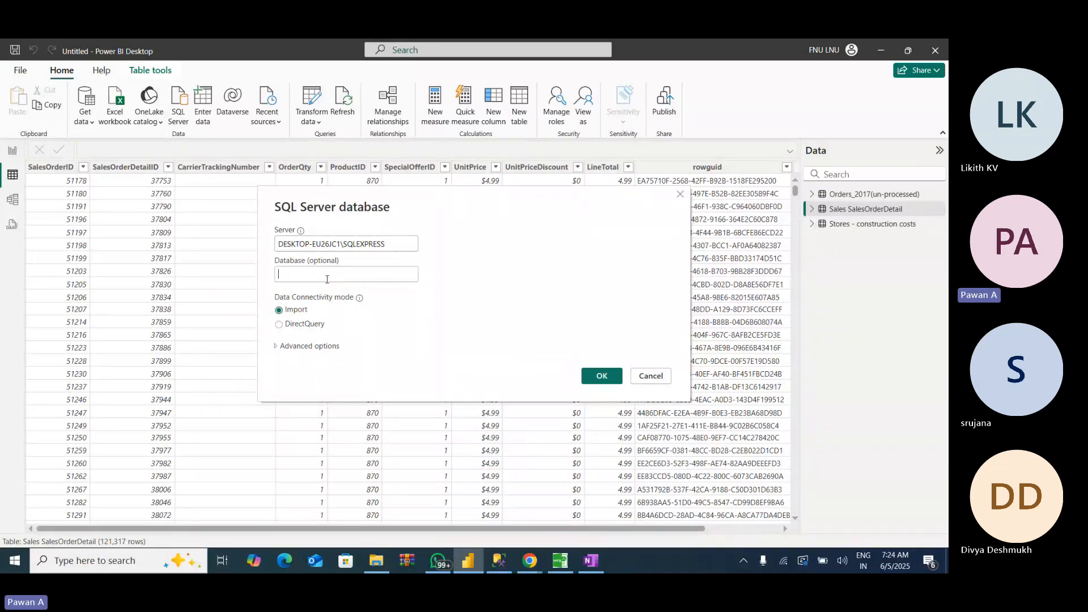
pyautogui.write('Adven')
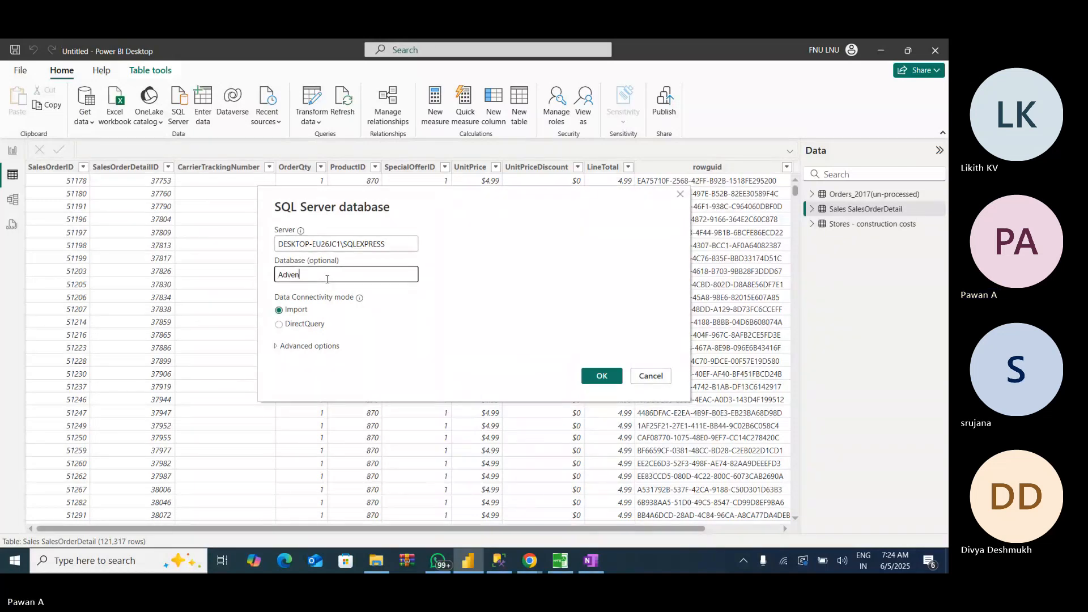
pyautogui.write('tureWorks2012')
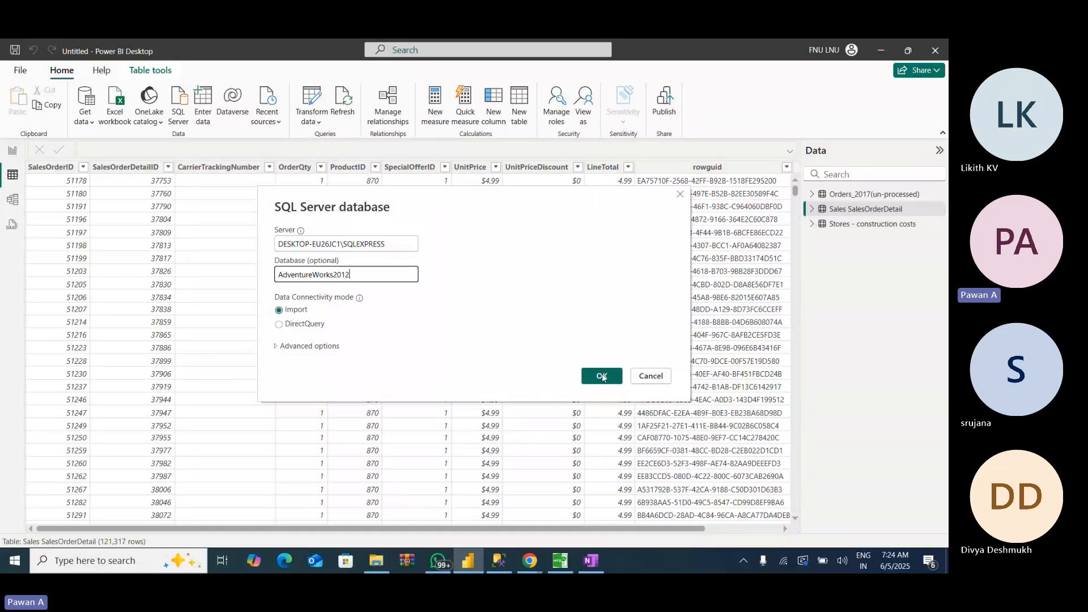
# - Enter the start of the connection's advanced SQL statement: Select * from Sales.SalesOrderDetail Where
pyautogui.click(277, 347)
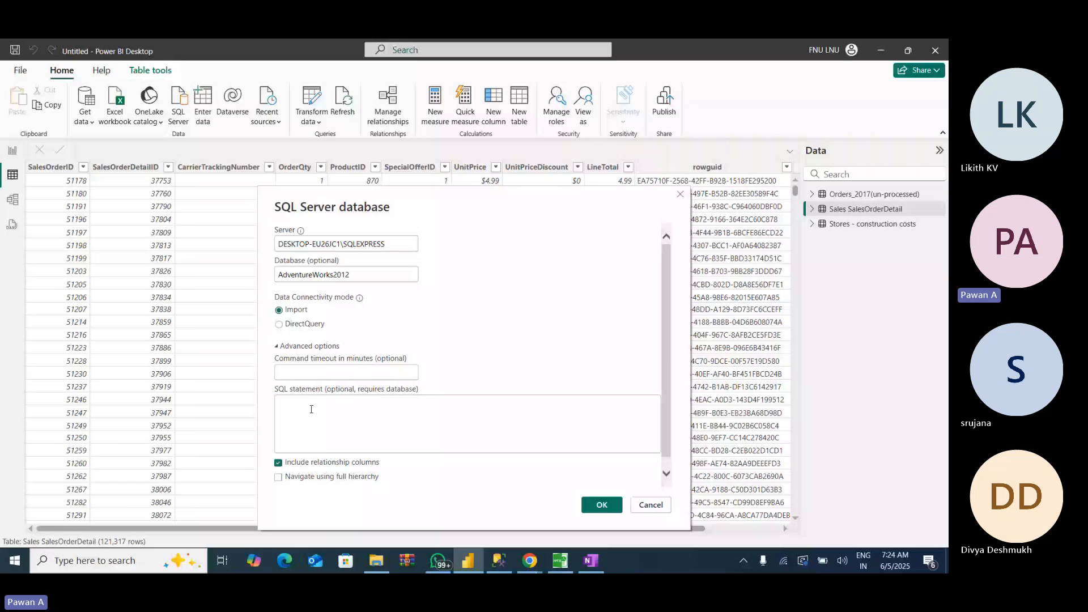
pyautogui.click(311, 409)
pyautogui.write('S')
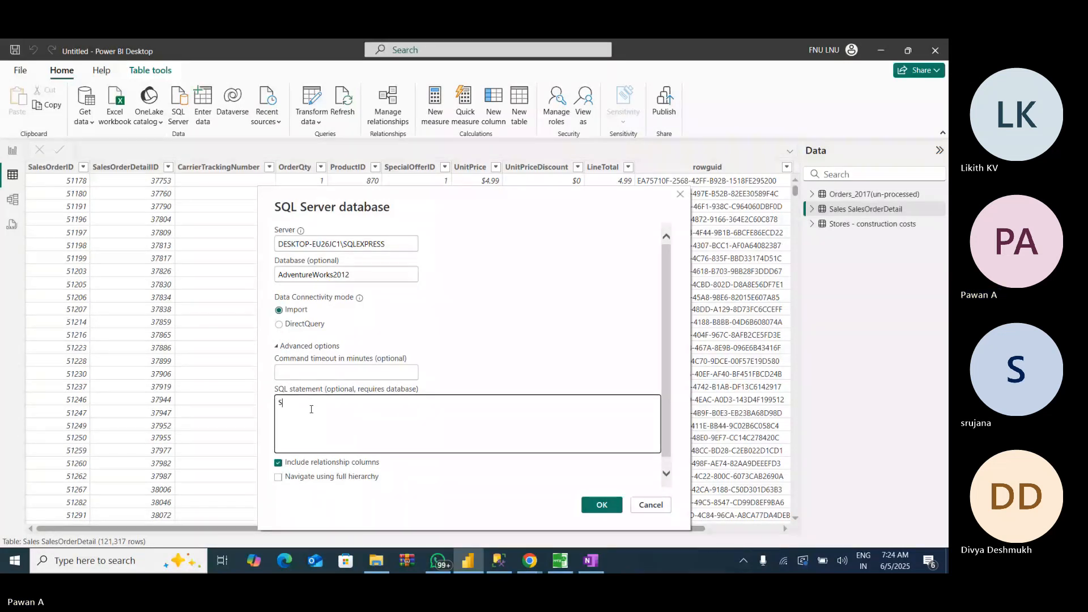
pyautogui.write('elect')
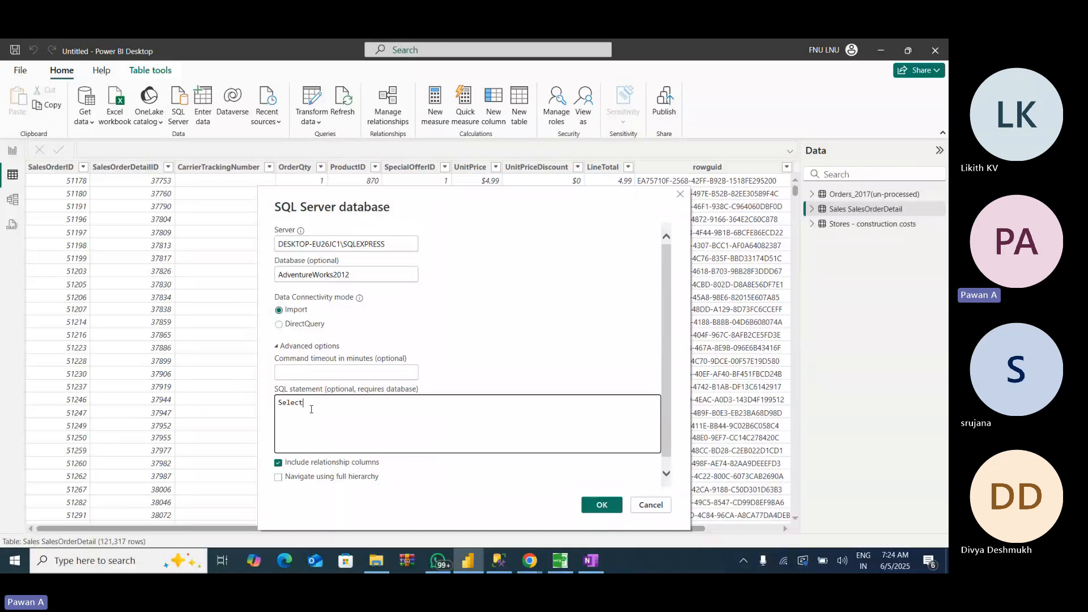
pyautogui.write(' * from')
pyautogui.write('Sales')
pyautogui.write('.')
pyautogui.write('Sales')
pyautogui.write('Orde')
pyautogui.write('r')
pyautogui.press('BackSpace')
pyautogui.write('er')
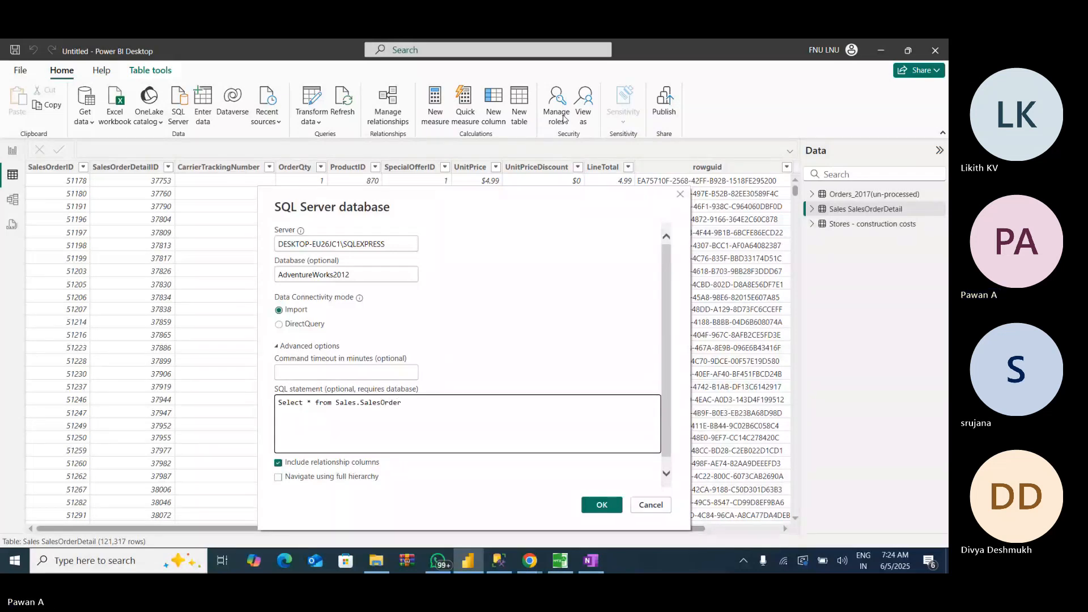
pyautogui.write('Detail')
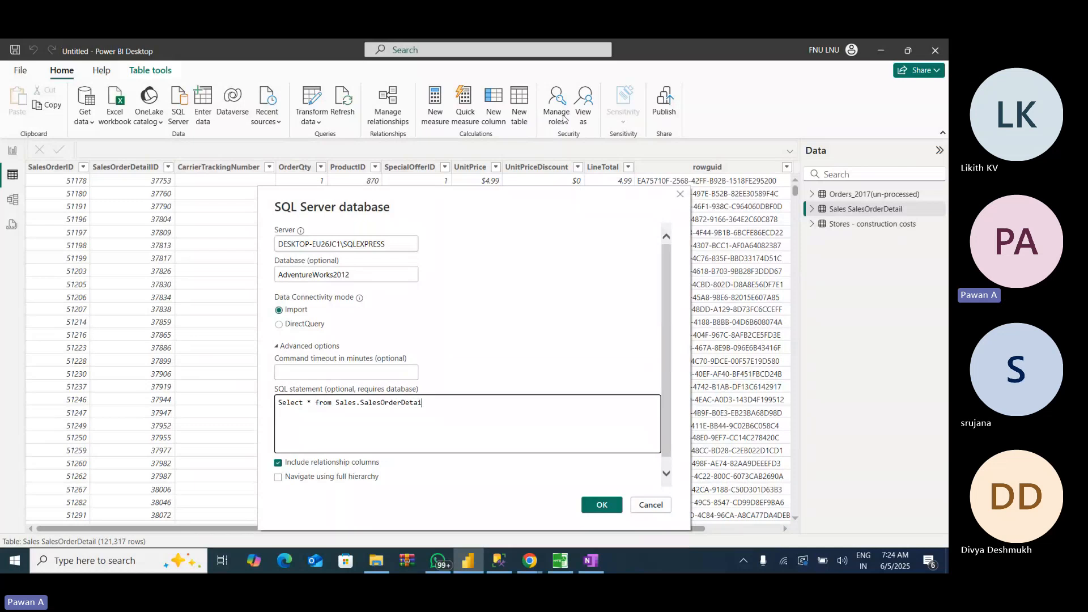
pyautogui.write('l')
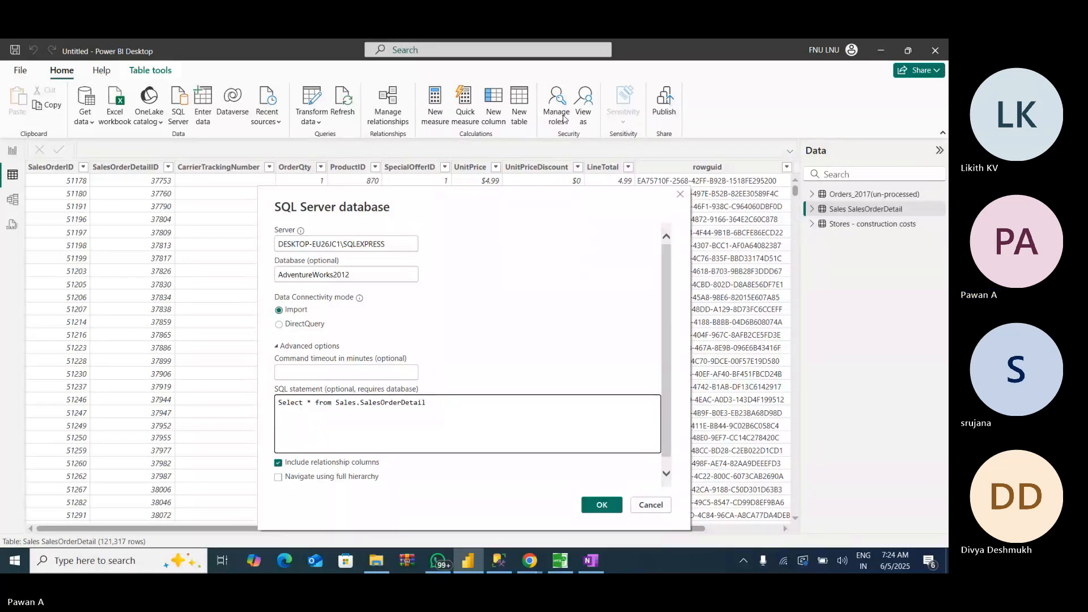
pyautogui.write(' Where')
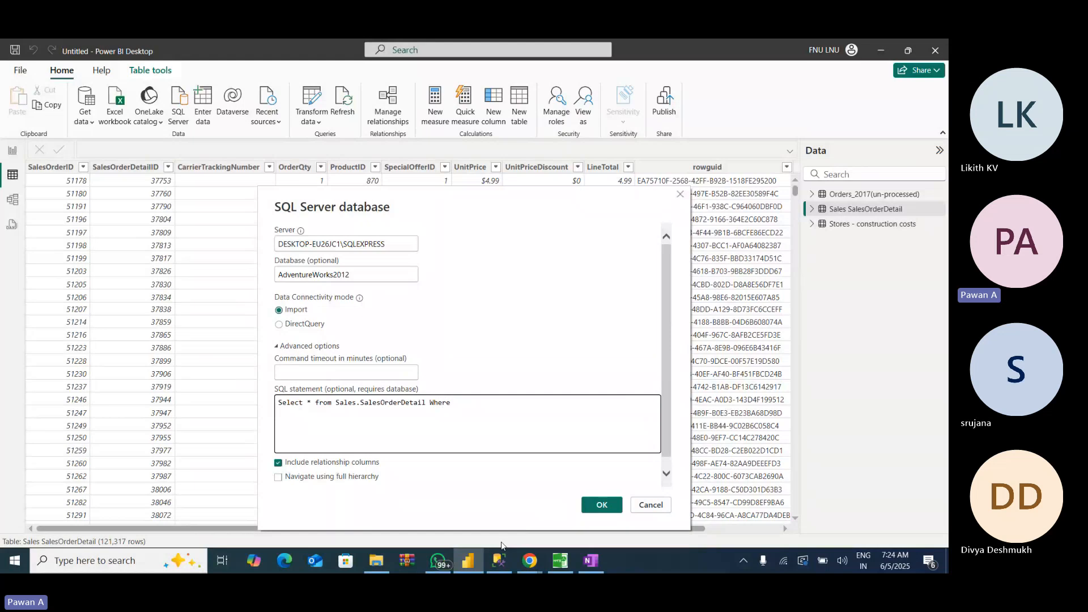
# - Complete the SQL statement's condition with OrderQty >=5; after checking the column name in SQL Server Management Studio, and load the query result
pyautogui.click(488, 565)
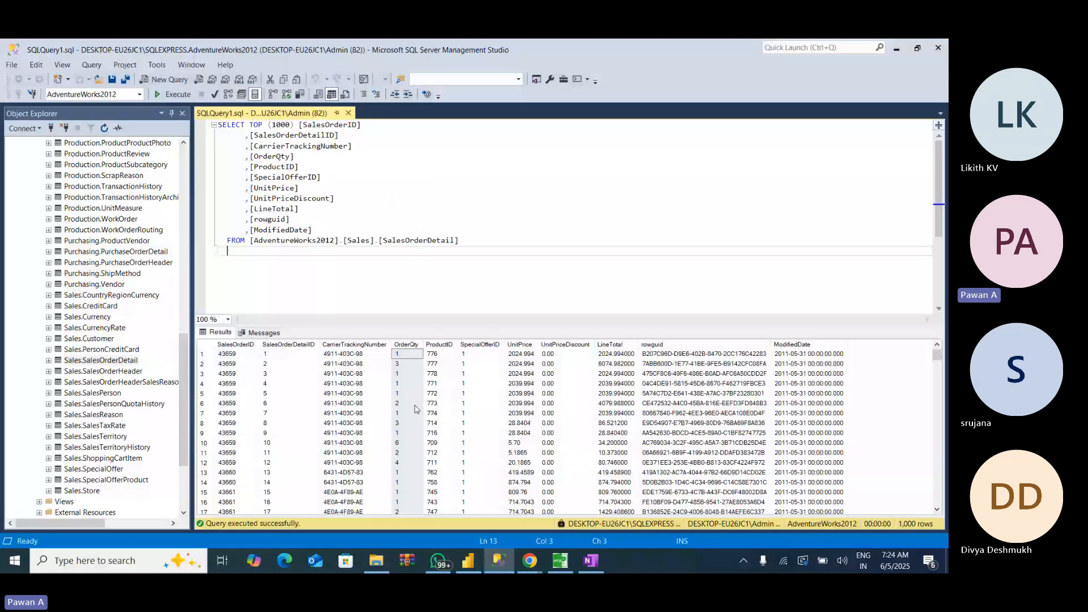
pyautogui.click(502, 563)
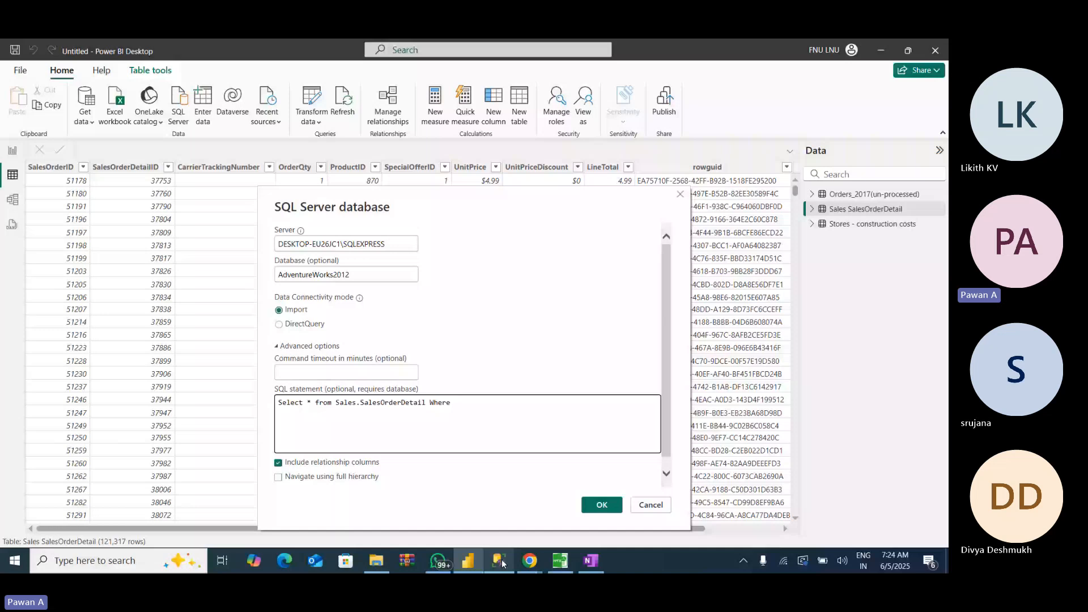
pyautogui.click(463, 400)
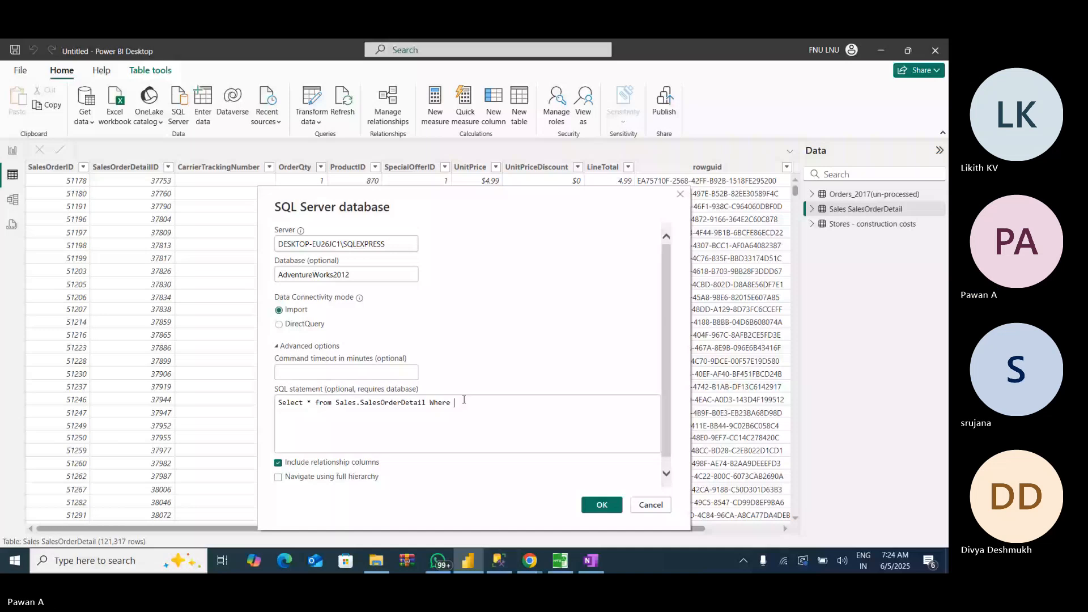
pyautogui.write('OrderQty ')
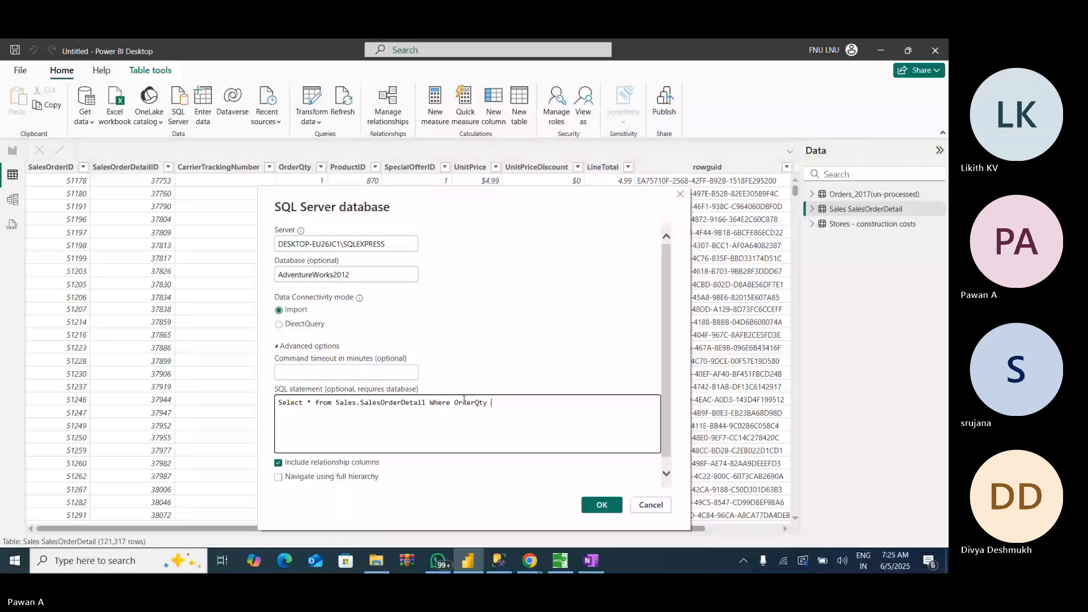
pyautogui.write('>=')
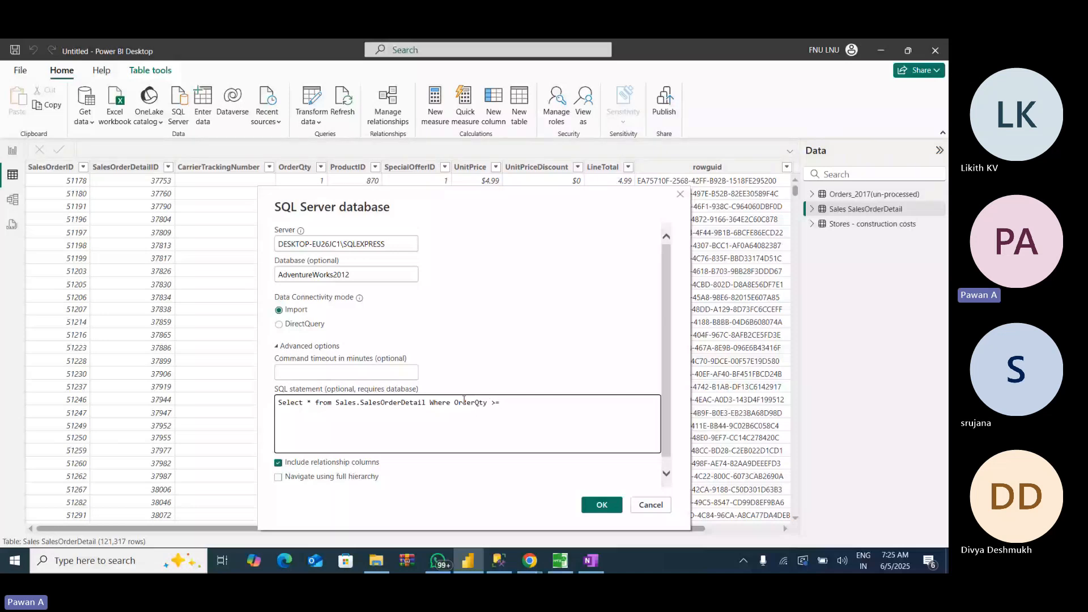
pyautogui.write('5;')
pyautogui.click(605, 509)
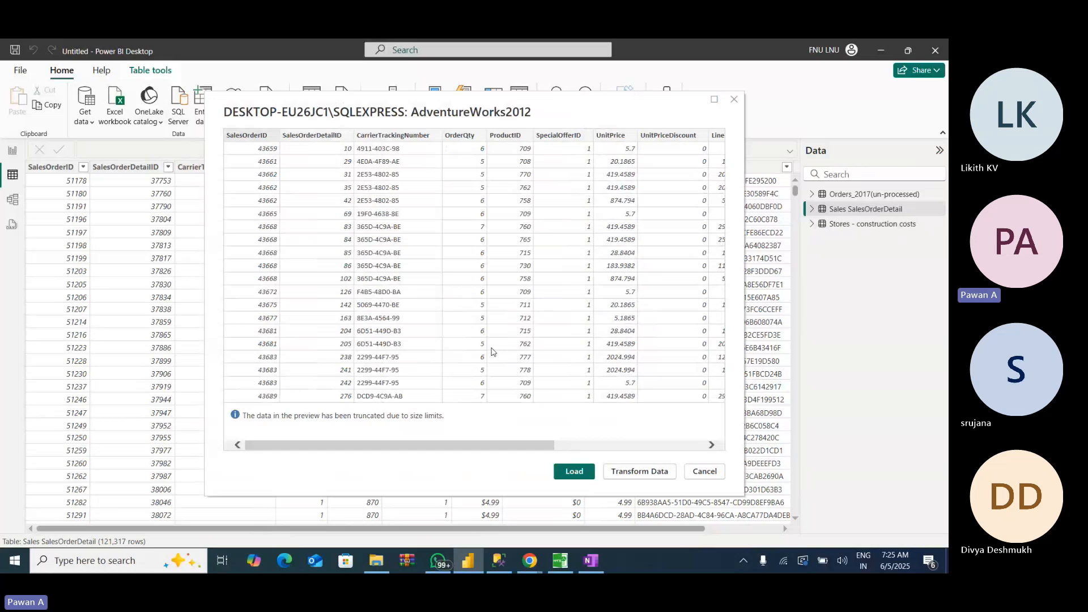
pyautogui.click(573, 472)
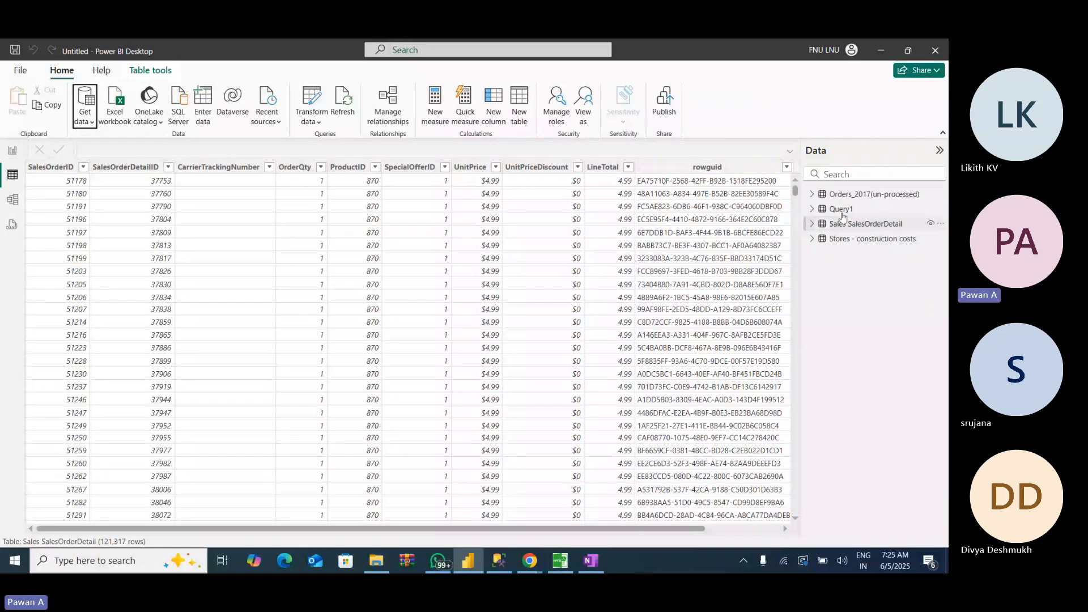
# - Display the newly loaded query table in the data view and examine the distinct values in its OrderQty filter list
pyautogui.click(840, 210)
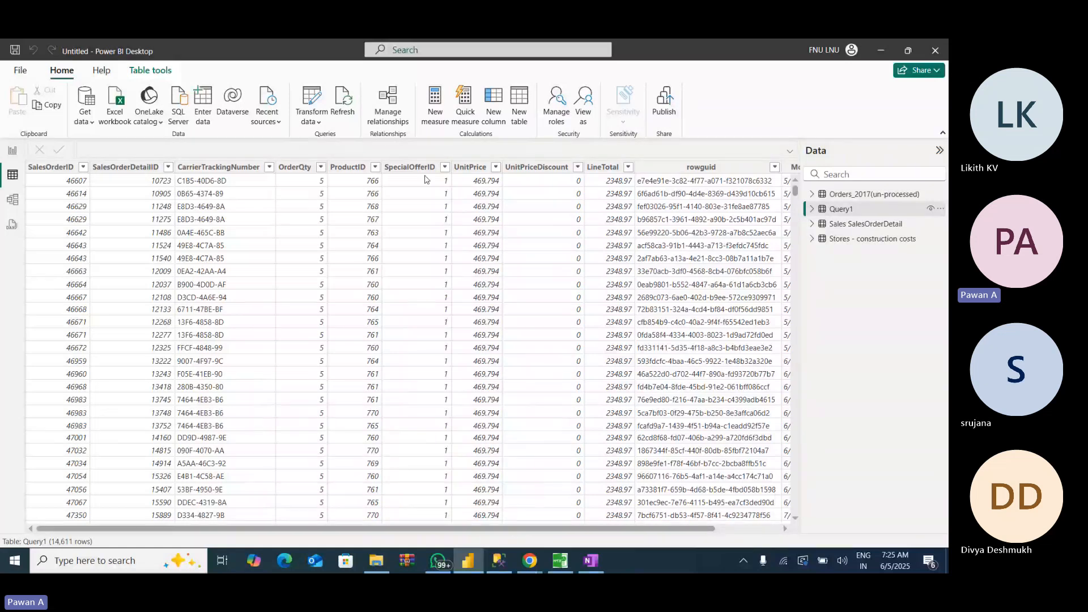
pyautogui.click(320, 167)
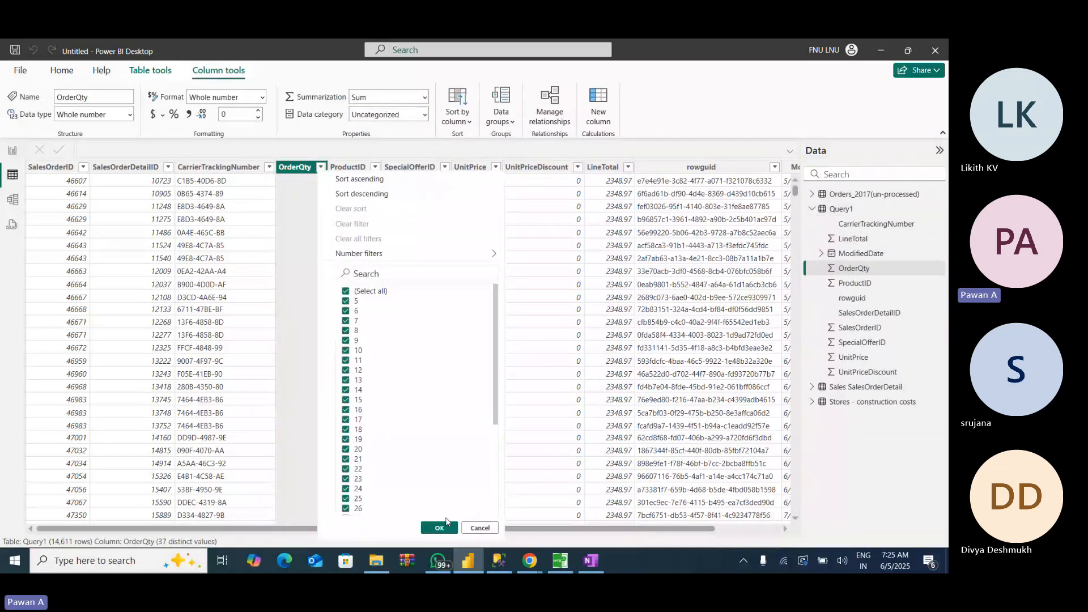
pyautogui.click(439, 527)
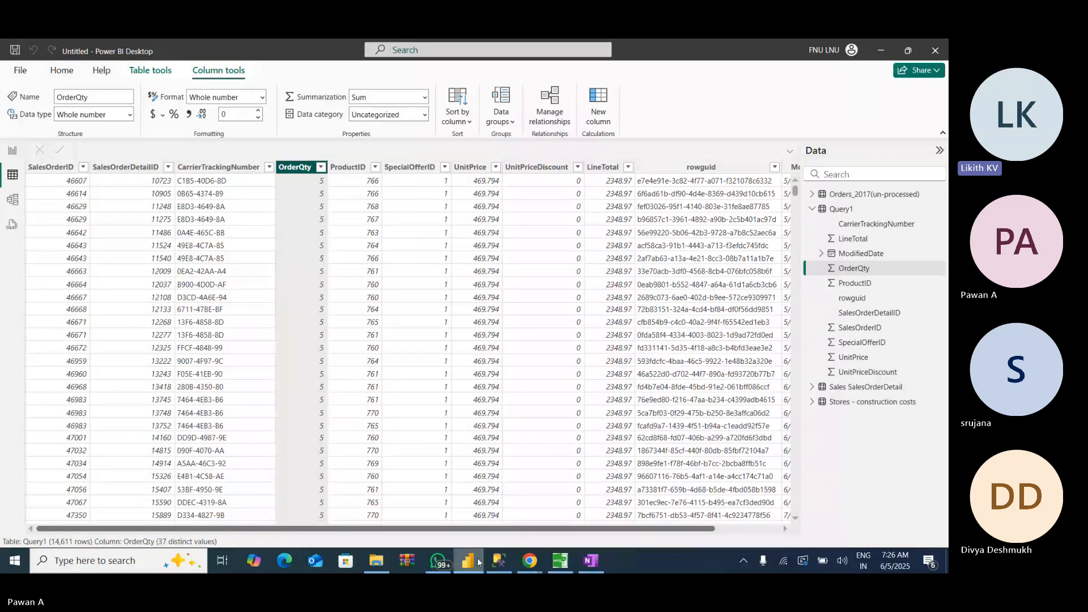
pyautogui.moveTo(464, 562)
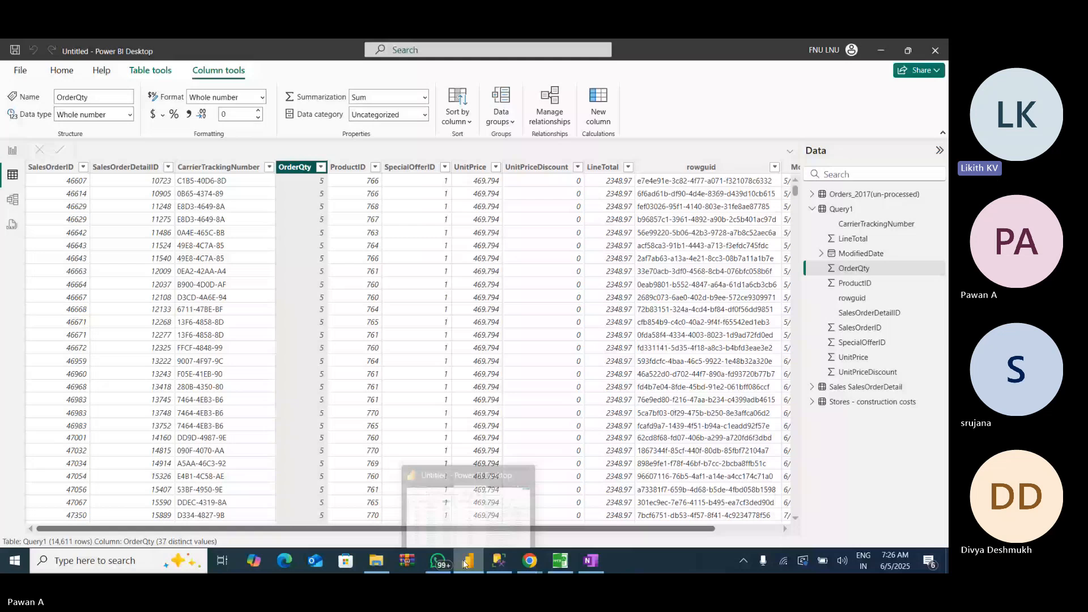
# - Switch to File Explorer, inspect the Movies Normalised Dataset folder inside Class 24, and return to Power BI Desktop
pyautogui.click(465, 562)
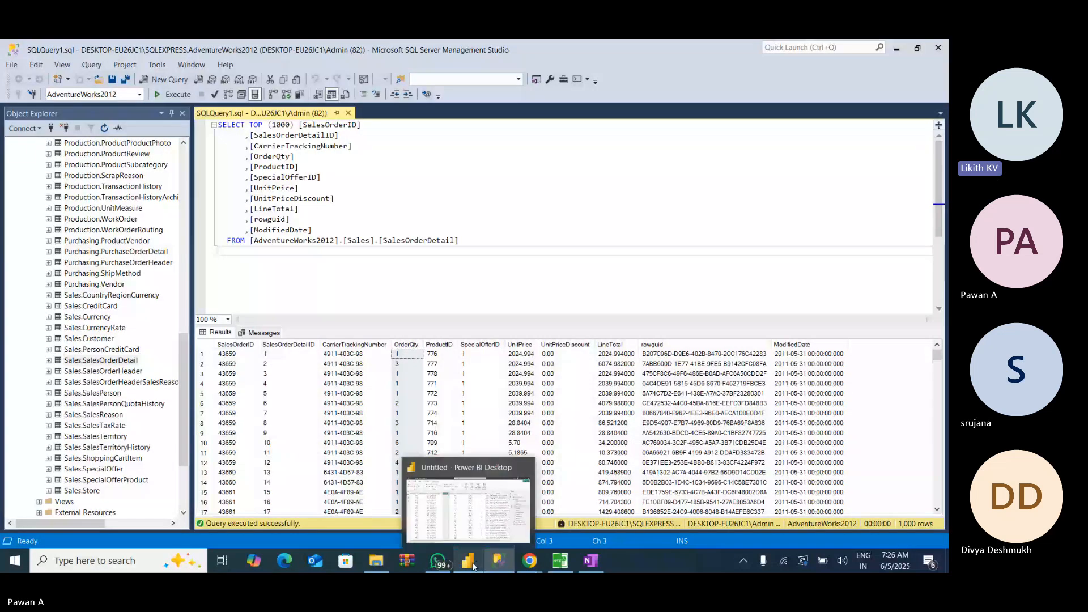
pyautogui.click(473, 563)
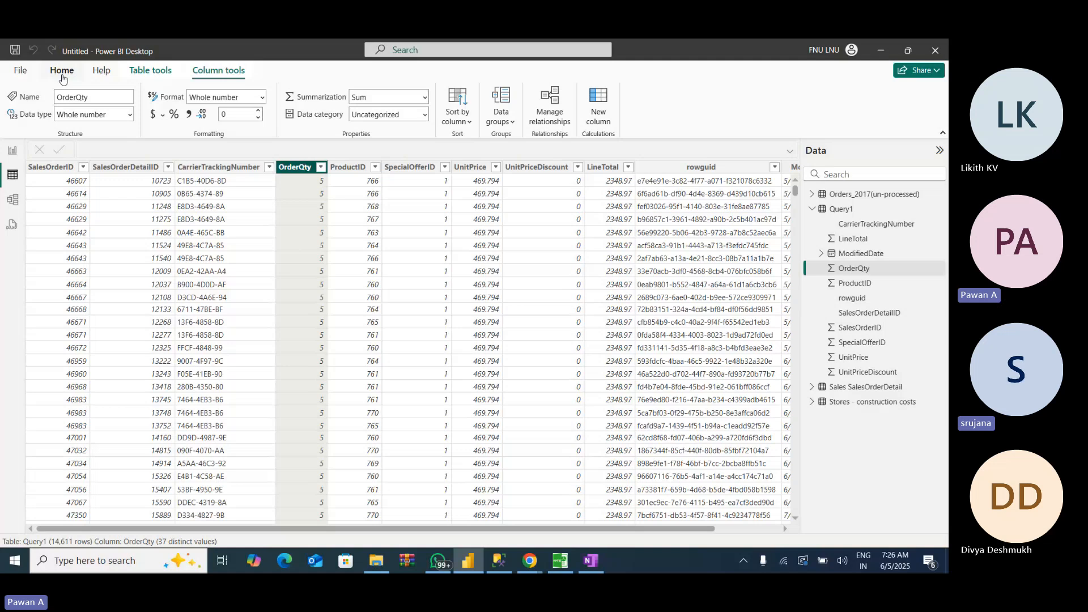
pyautogui.click(380, 567)
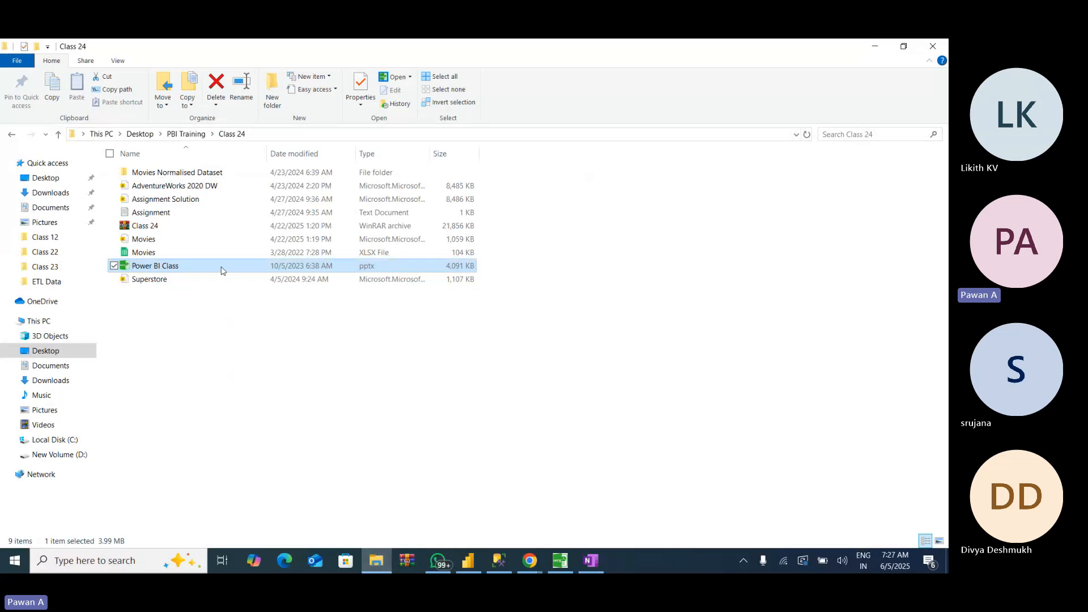
pyautogui.doubleClick(194, 174)
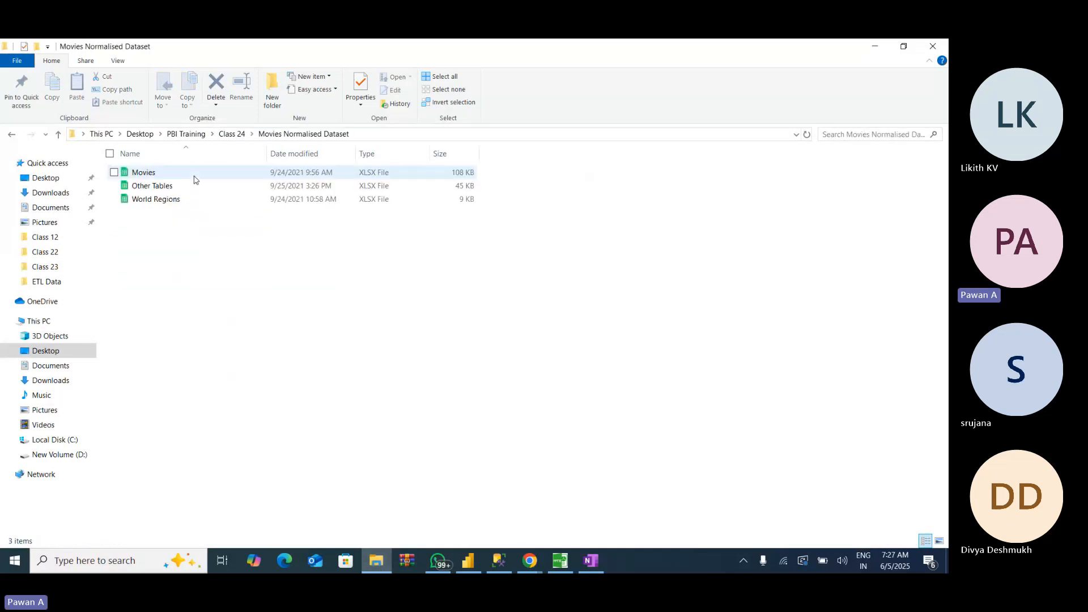
pyautogui.click(59, 139)
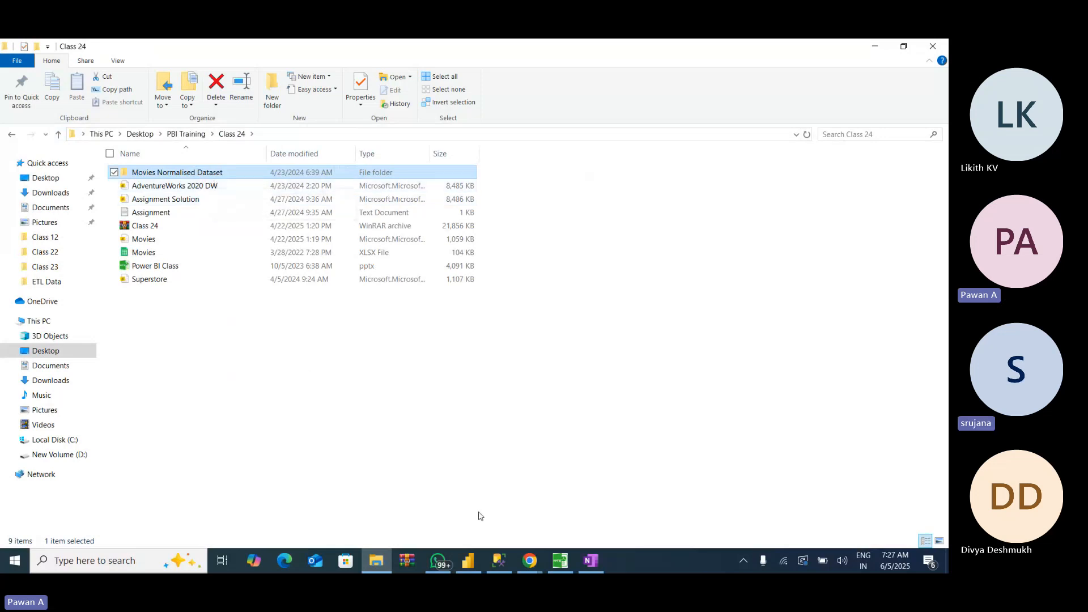
pyautogui.click(469, 561)
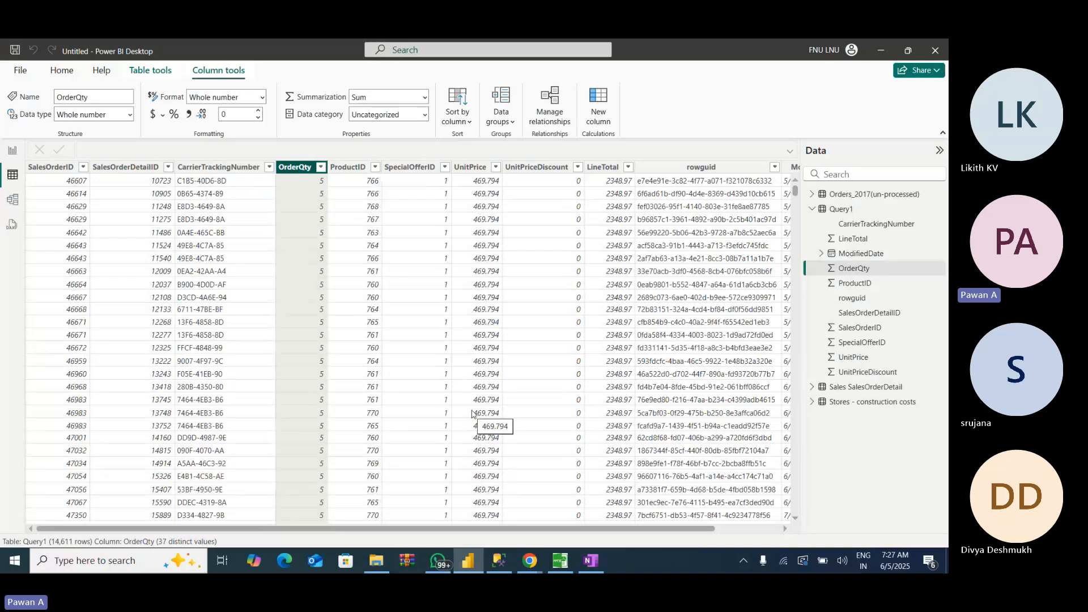
pyautogui.moveTo(505, 562)
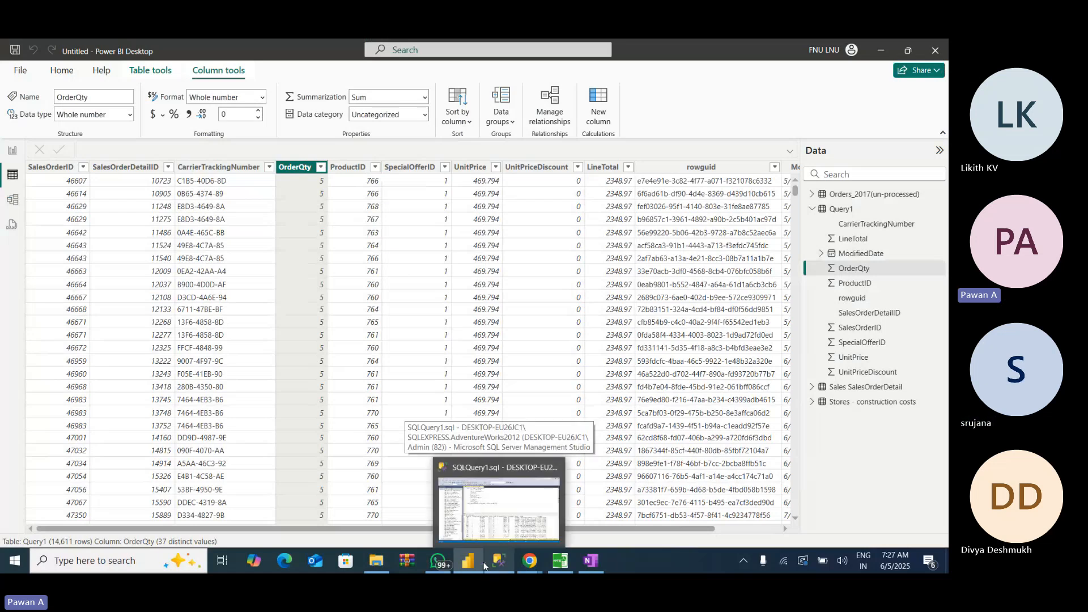
pyautogui.click(385, 561)
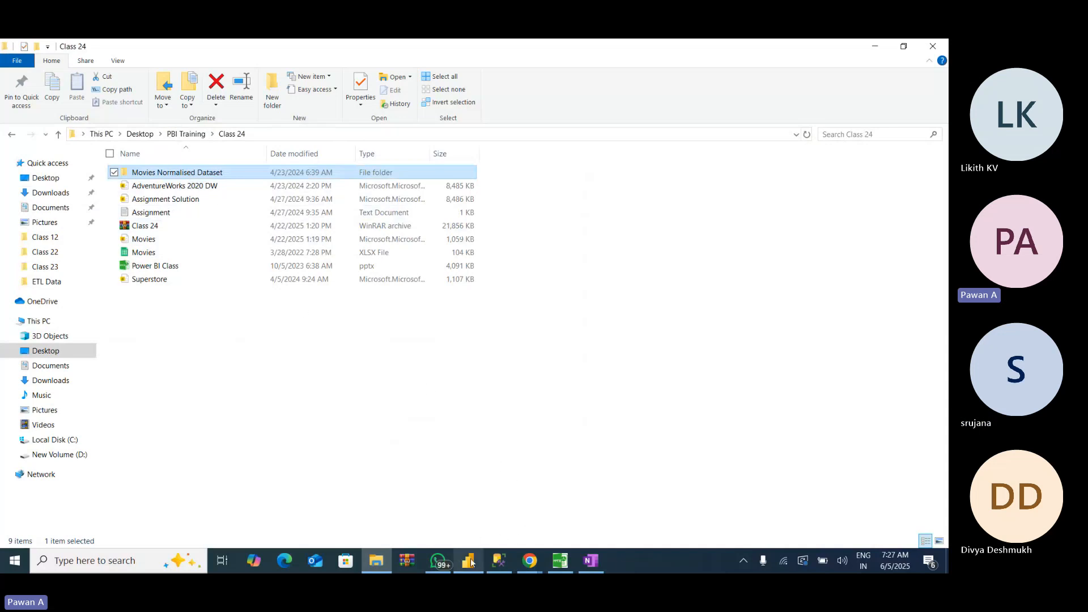
pyautogui.moveTo(471, 561)
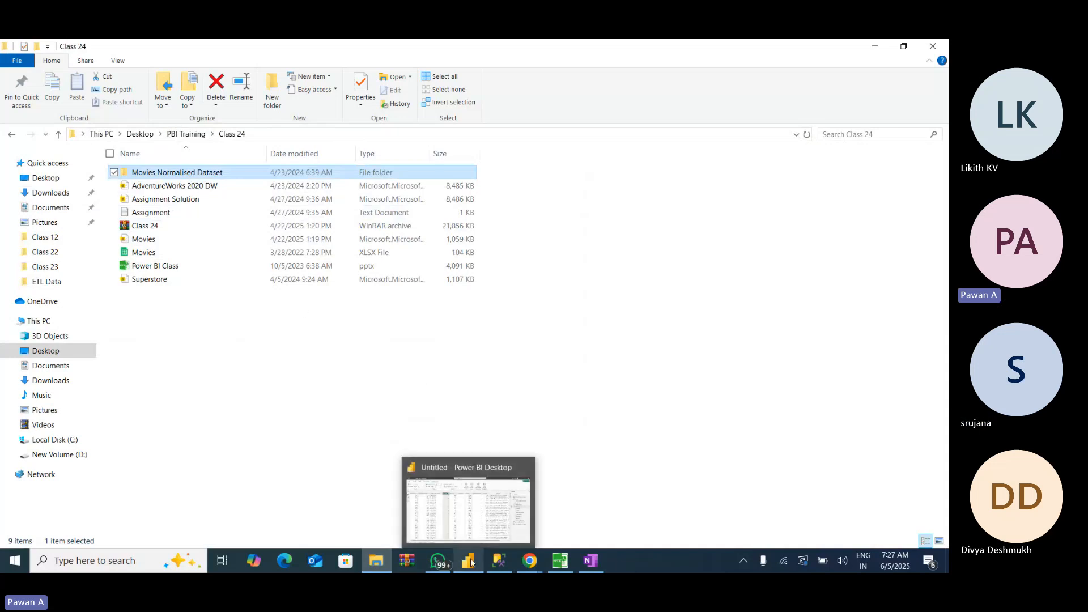
pyautogui.click(485, 523)
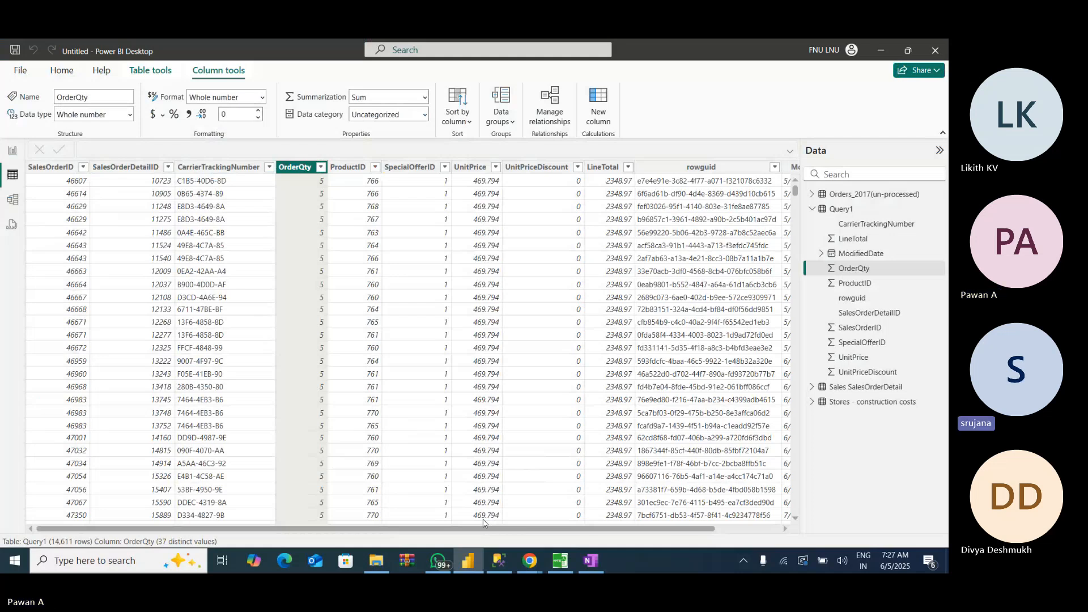
pyautogui.moveTo(529, 561)
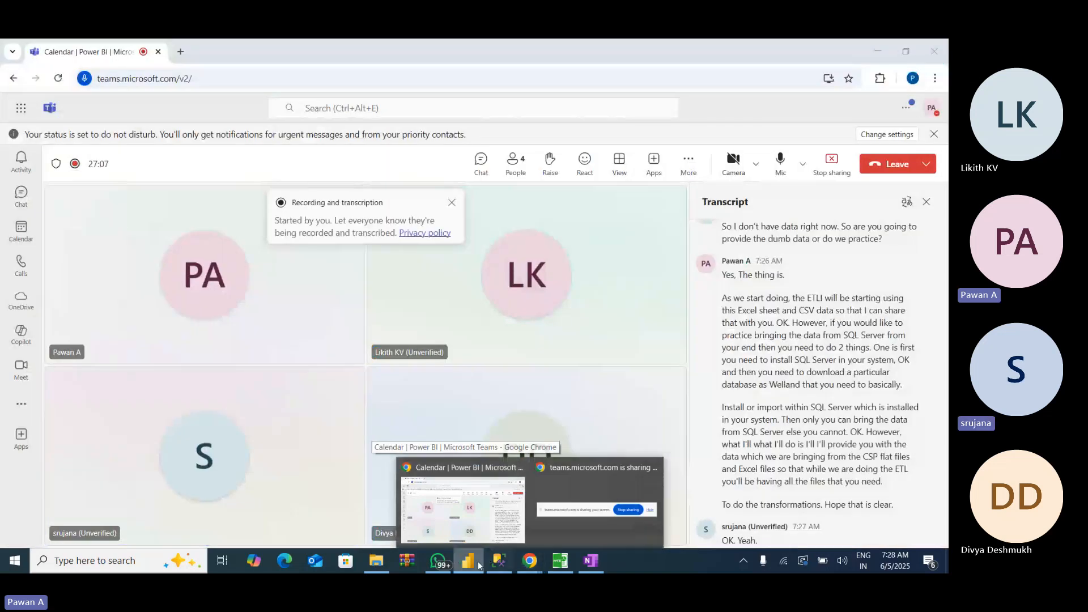
pyautogui.moveTo(469, 561)
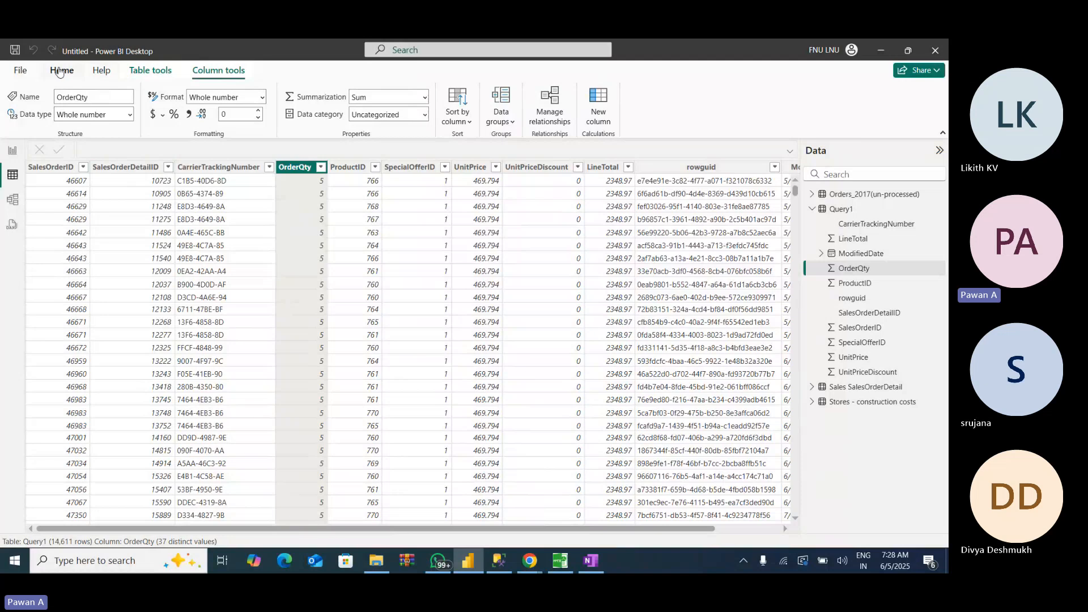
# - View the connection form for a Web data source and dismiss it without connecting
pyautogui.click(80, 71)
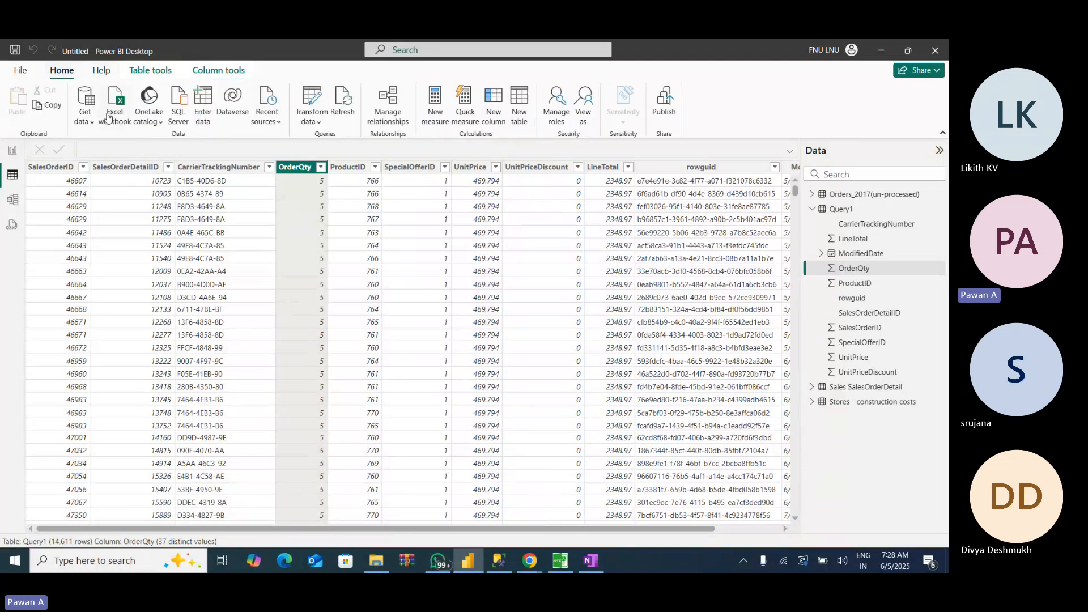
pyautogui.click(84, 120)
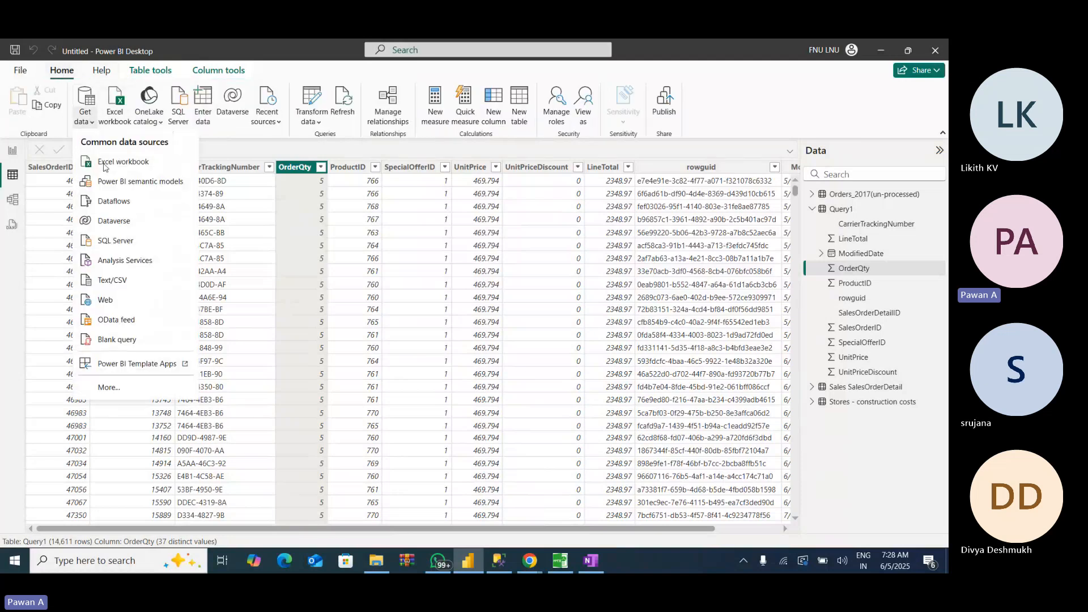
pyautogui.click(111, 306)
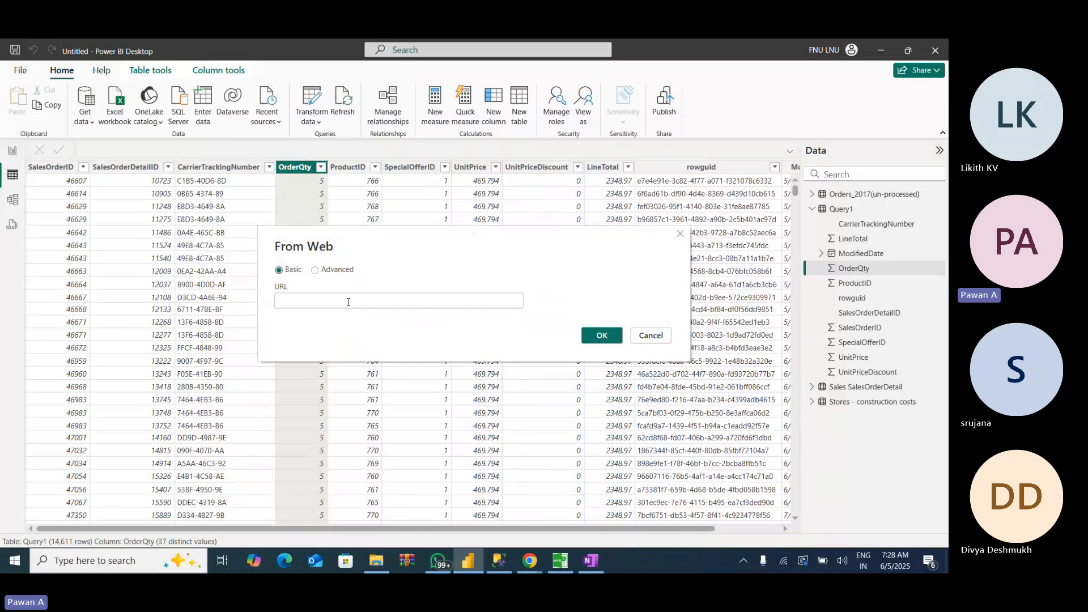
pyautogui.click(651, 336)
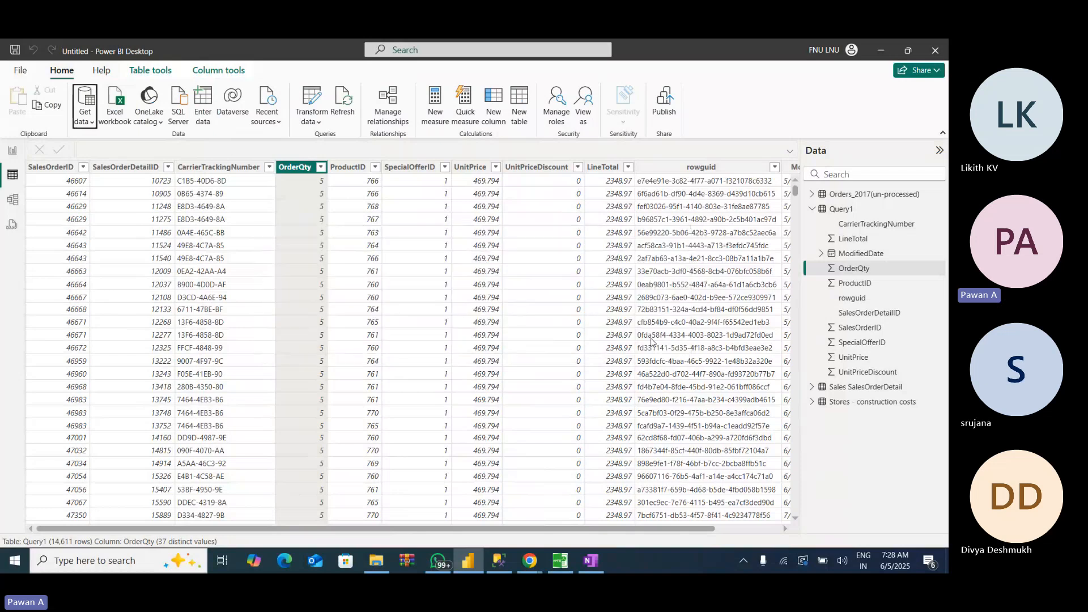
# - Search all data connectors for share, view the SharePoint folder connection form, and dismiss it without connecting
pyautogui.click(85, 121)
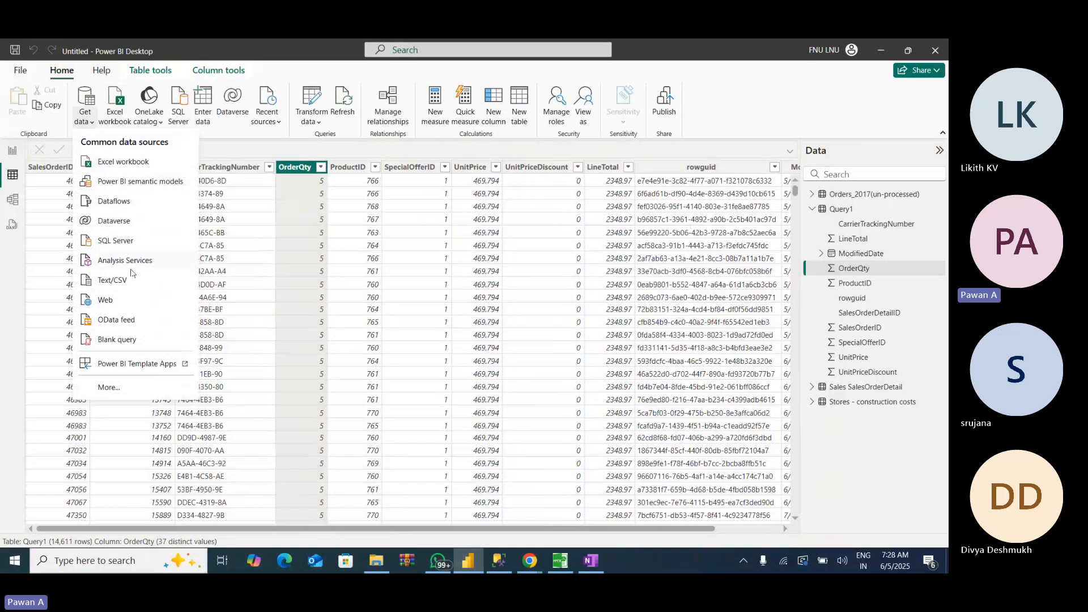
pyautogui.click(108, 388)
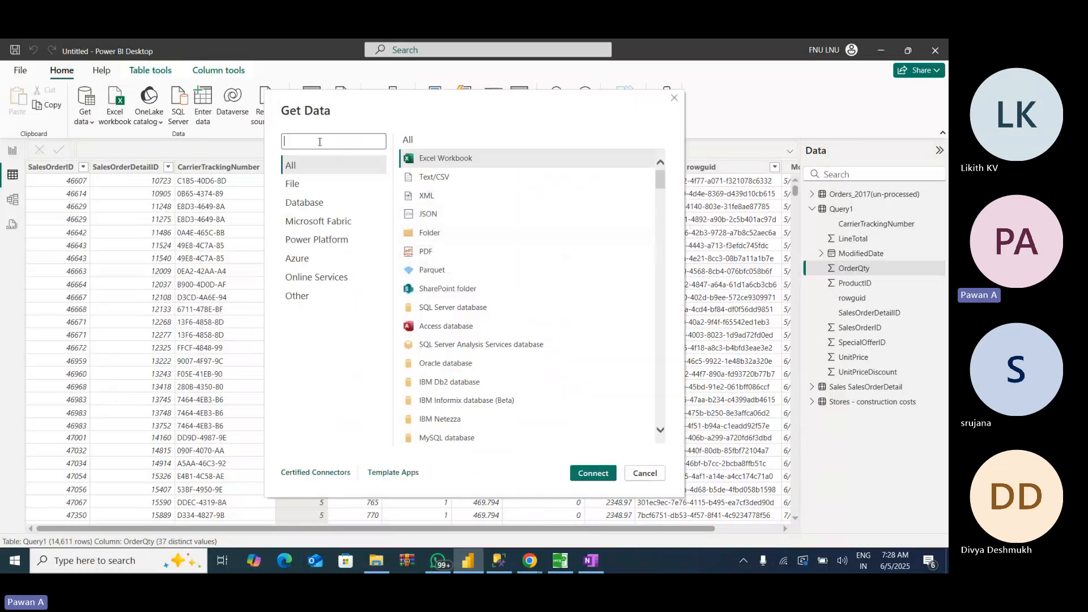
pyautogui.write('share')
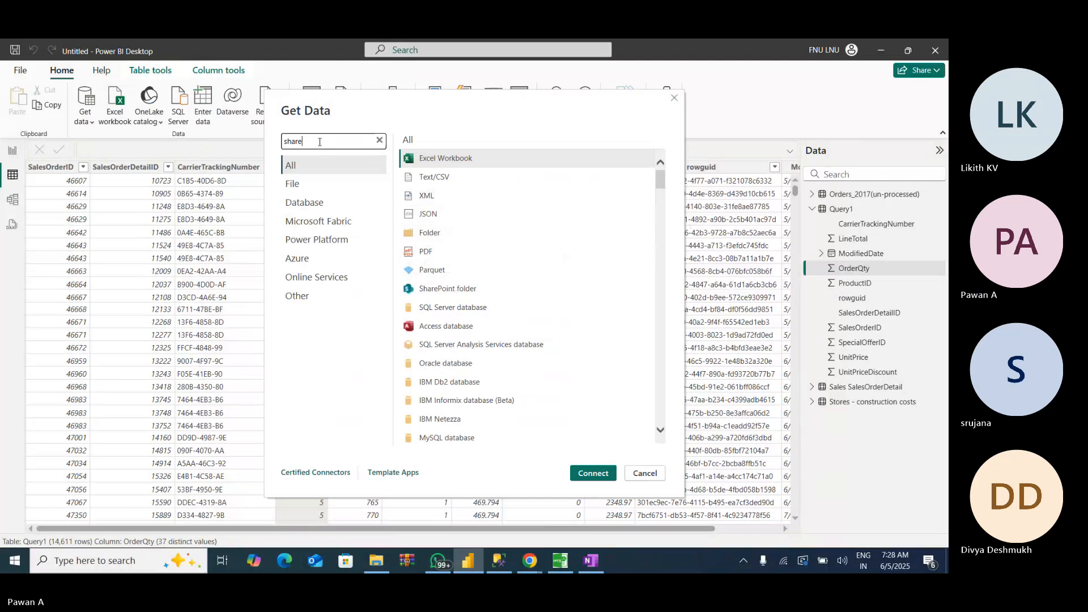
pyautogui.click(468, 160)
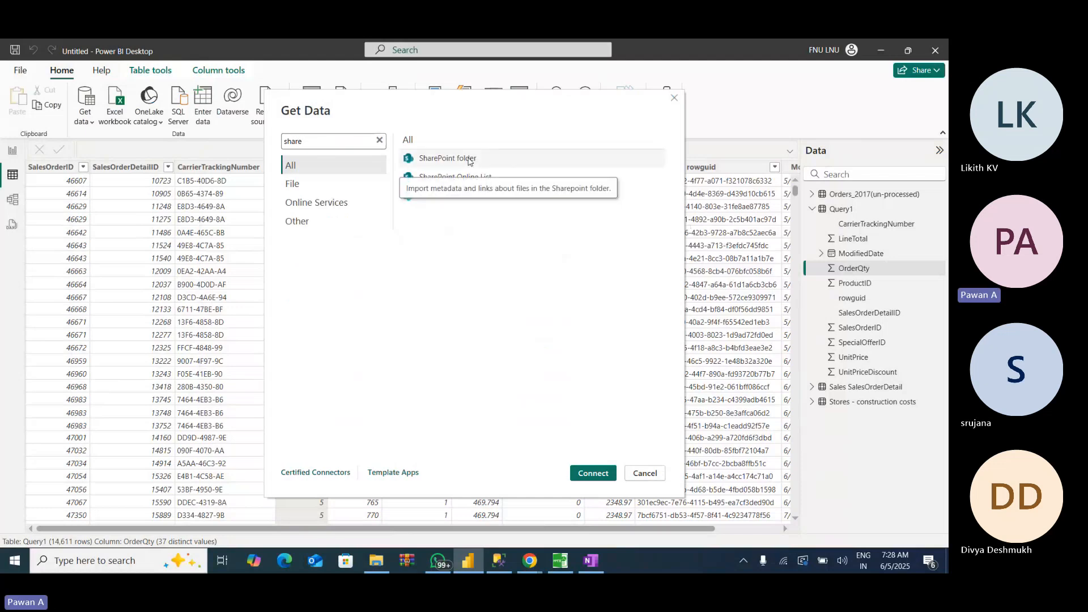
pyautogui.click(600, 477)
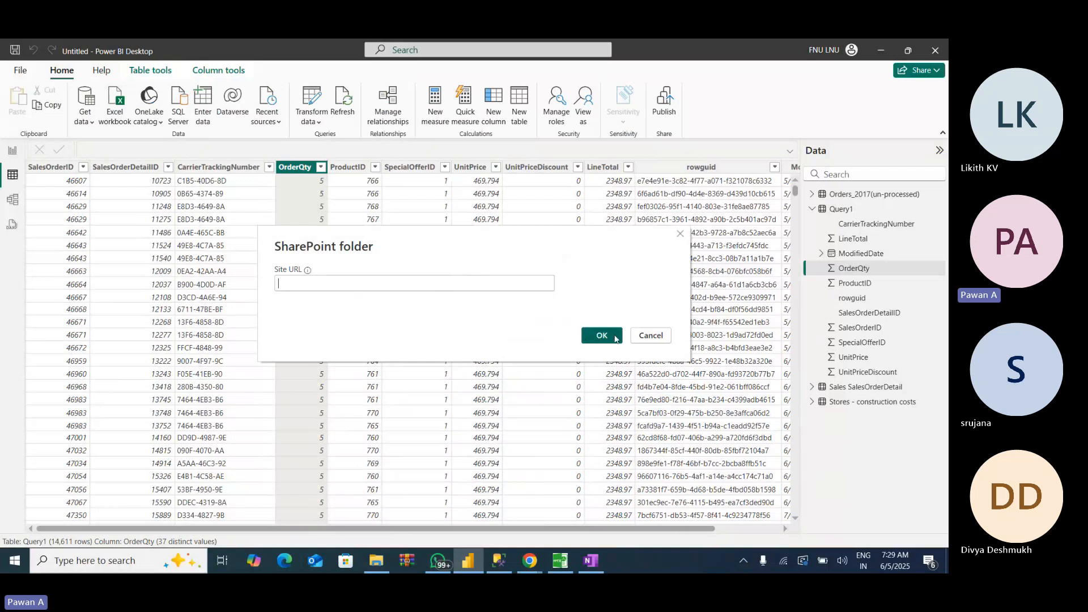
pyautogui.click(667, 339)
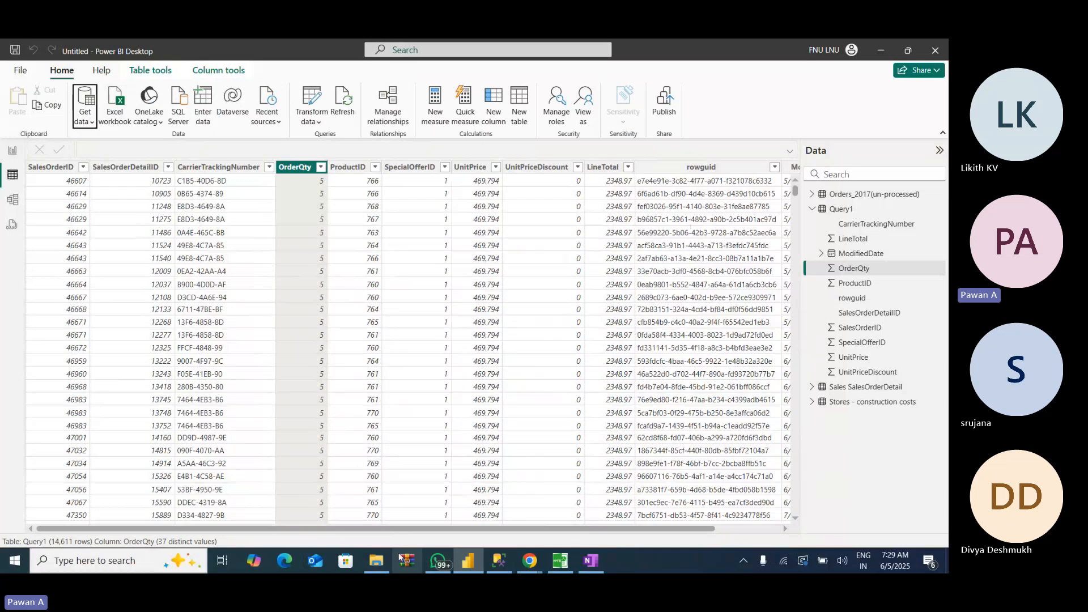
# - View the SQL Server database connection form, dismiss it, and review the list of common data sources
pyautogui.moveTo(503, 566)
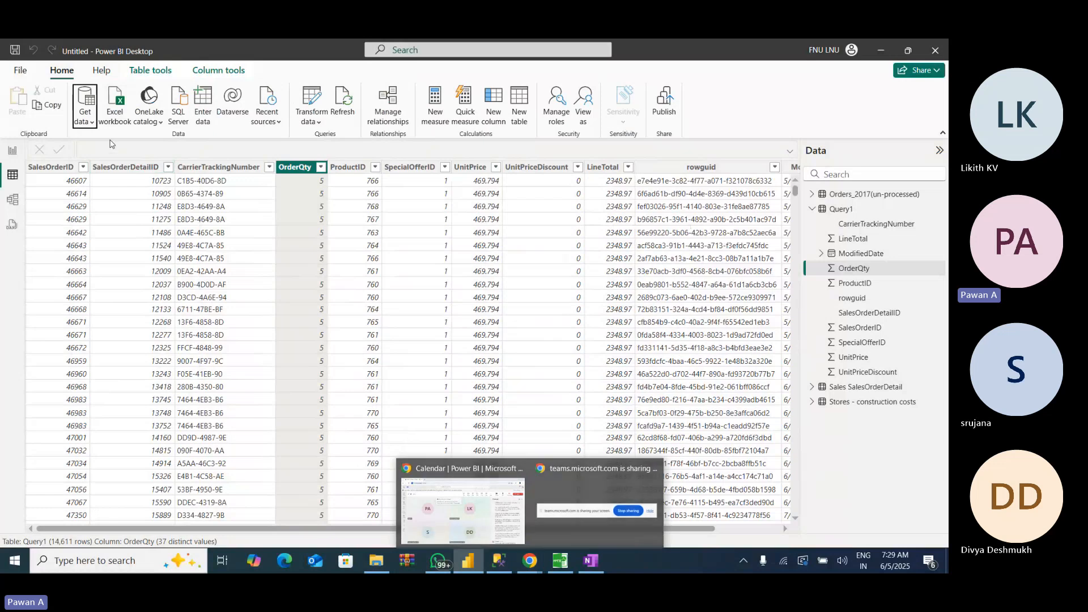
pyautogui.click(92, 125)
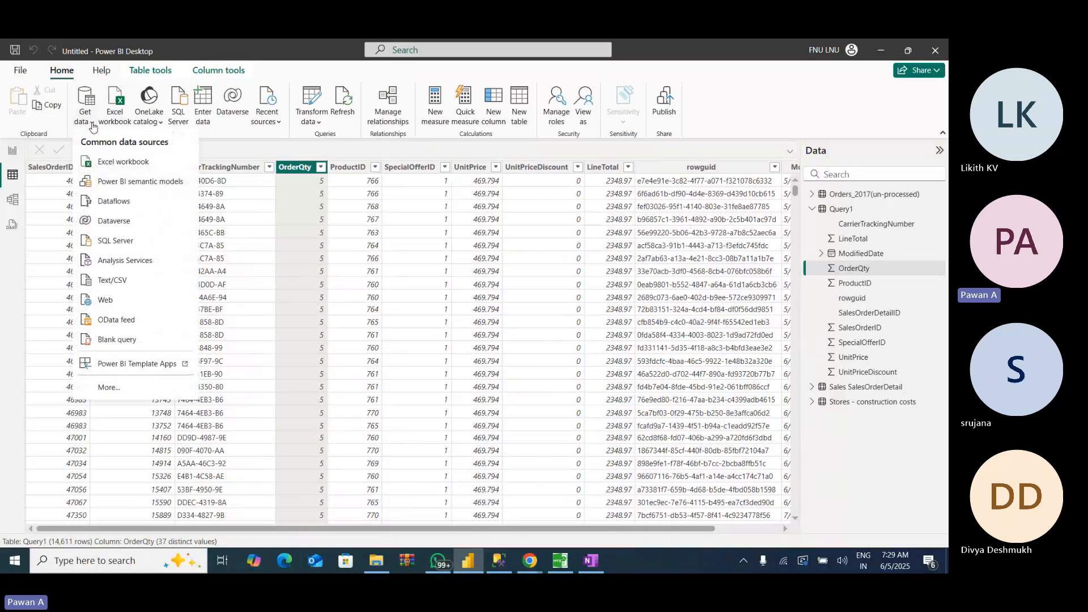
pyautogui.click(109, 242)
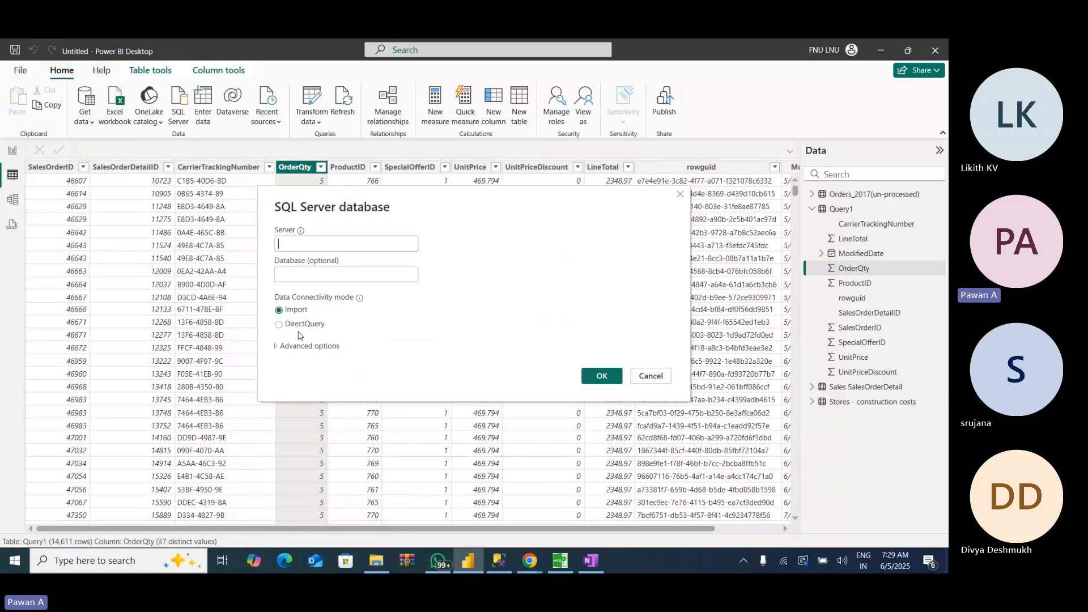
pyautogui.click(649, 376)
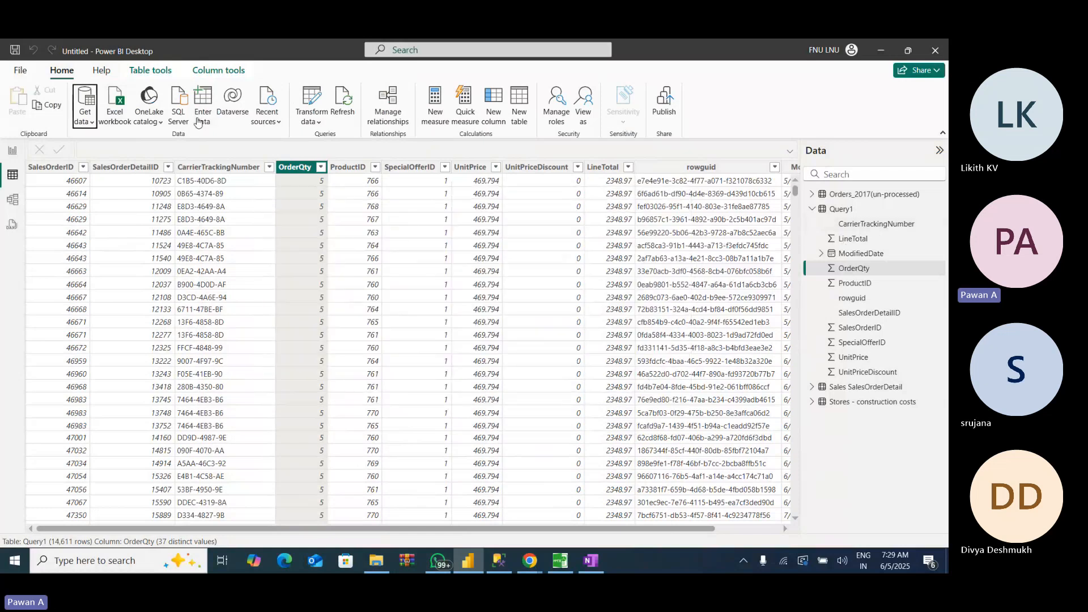
pyautogui.click(86, 119)
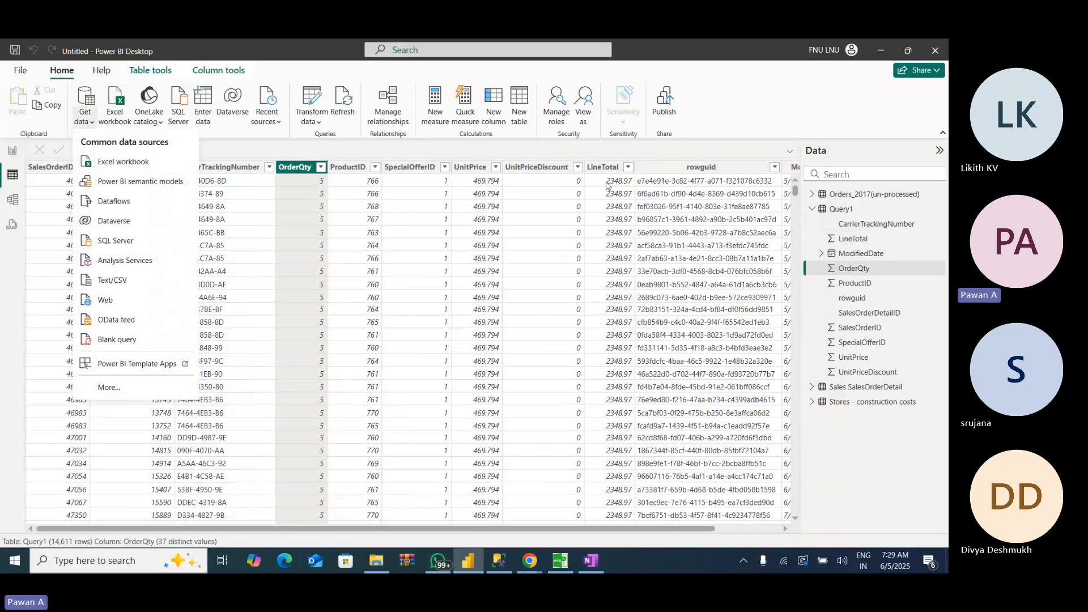
pyautogui.click(924, 458)
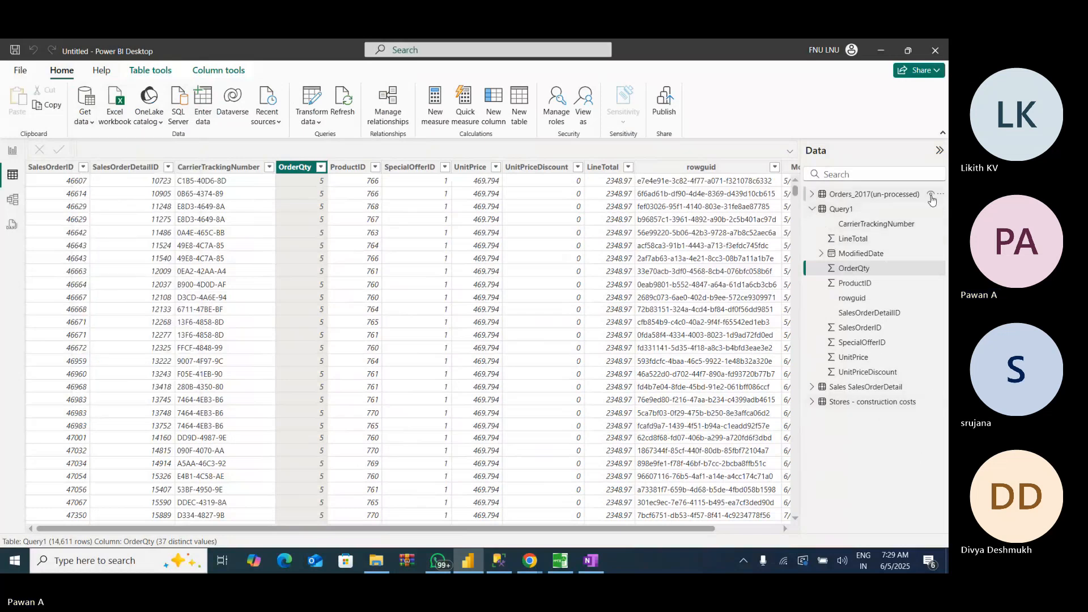
# - Delete the Orders_2017(un-processed) table from the model
pyautogui.click(941, 195)
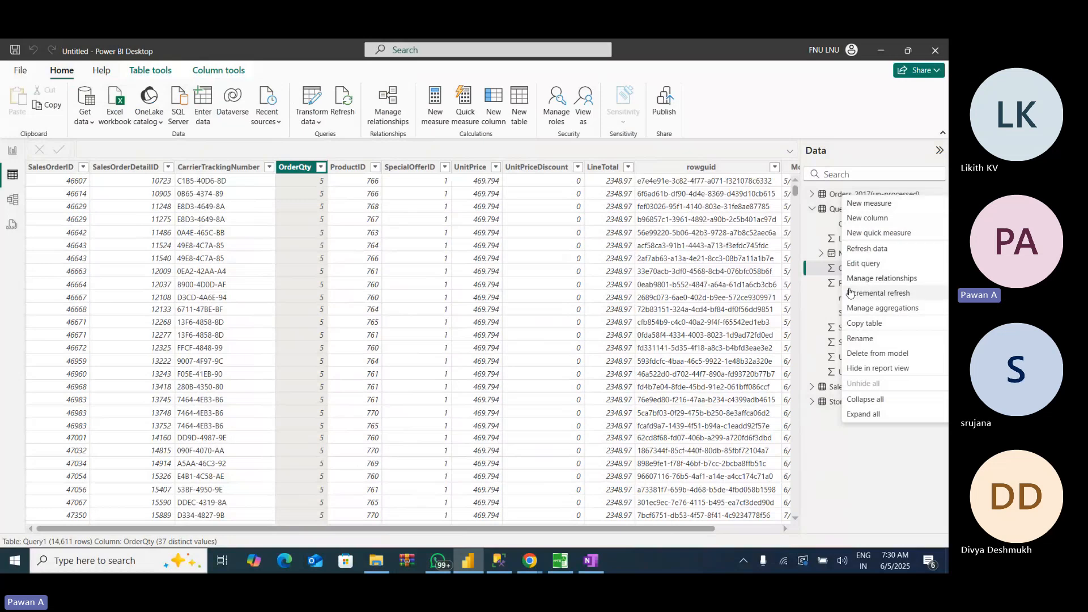
pyautogui.click(870, 353)
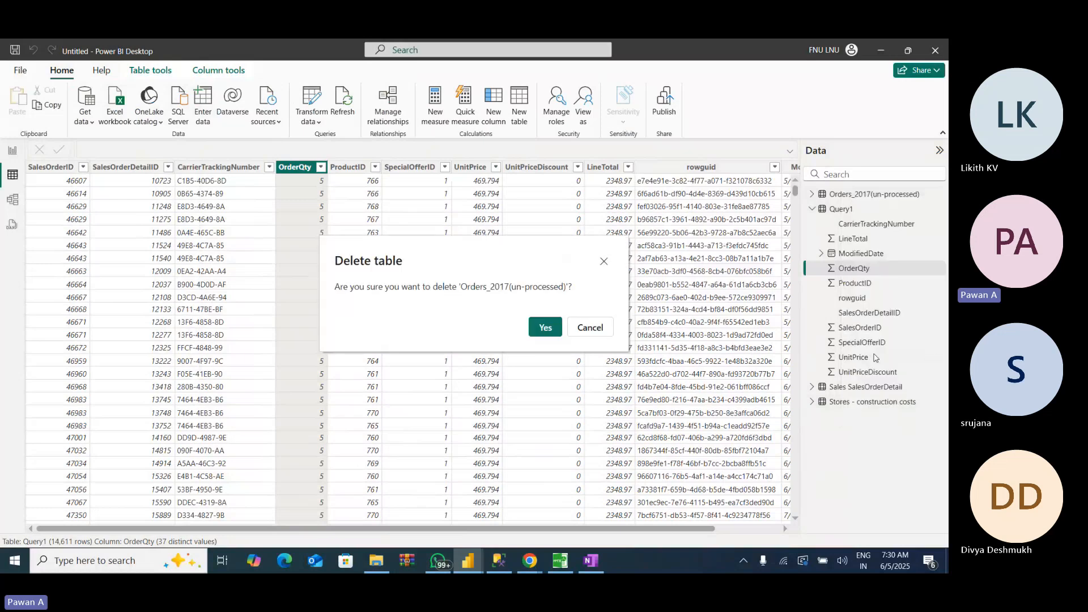
pyautogui.click(545, 328)
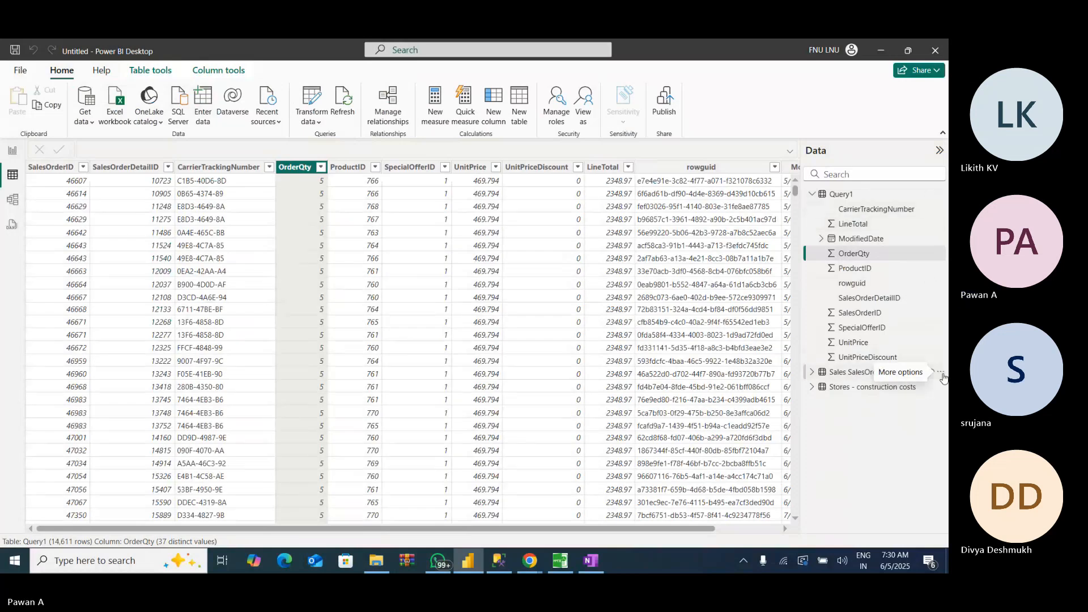
# - Delete the Sales SalesOrderDetail table from the model and collapse the Query1 field list
pyautogui.click(941, 374)
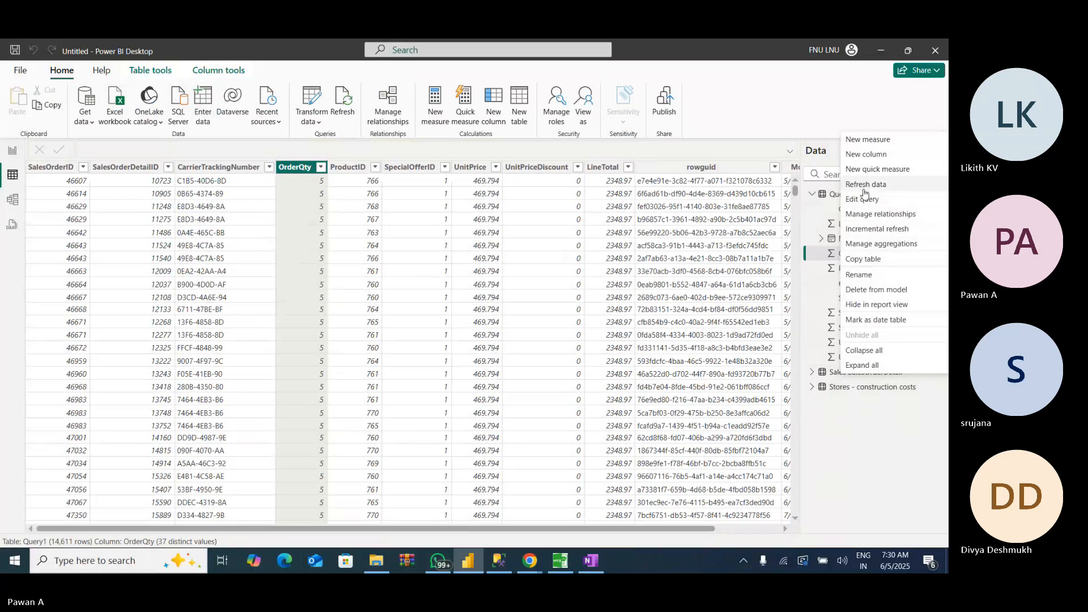
pyautogui.click(864, 290)
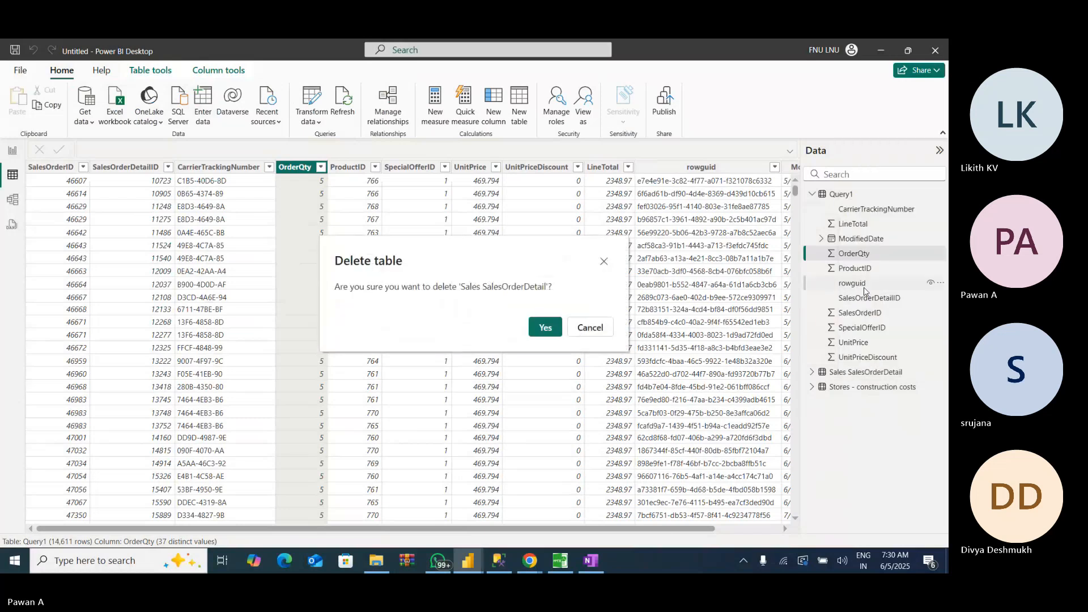
pyautogui.click(545, 327)
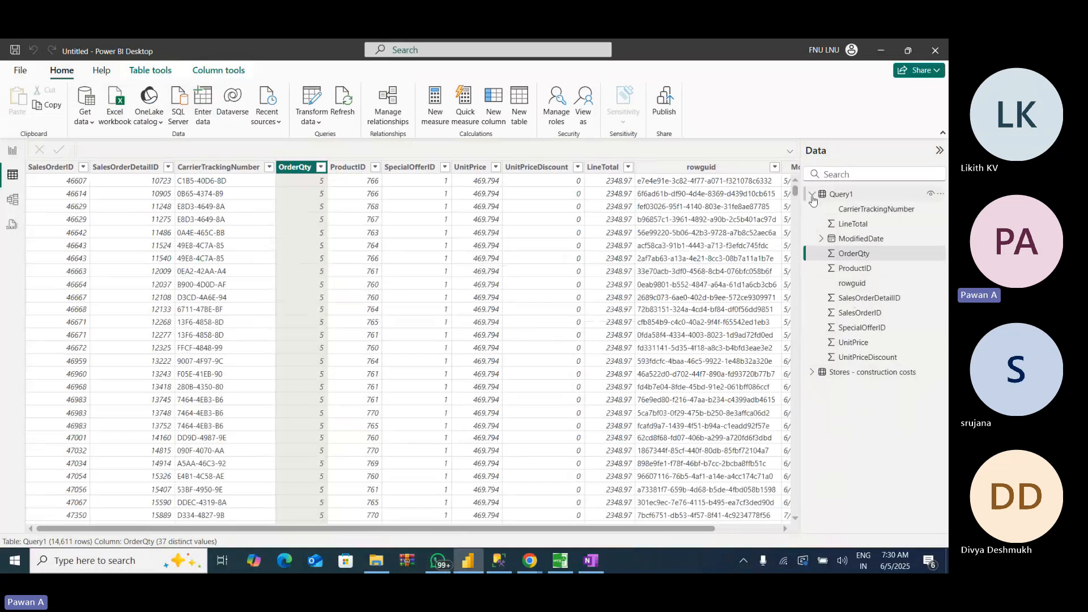
pyautogui.click(843, 195)
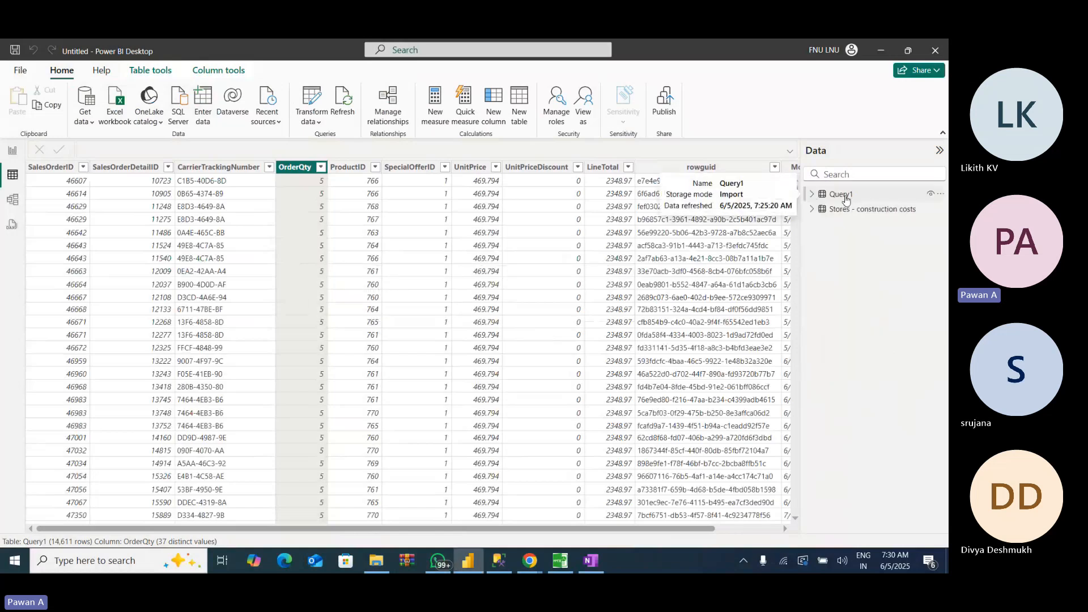
# - Rename the Query1 table as SalesOrderDetail
pyautogui.doubleClick(873, 196)
pyautogui.write('S')
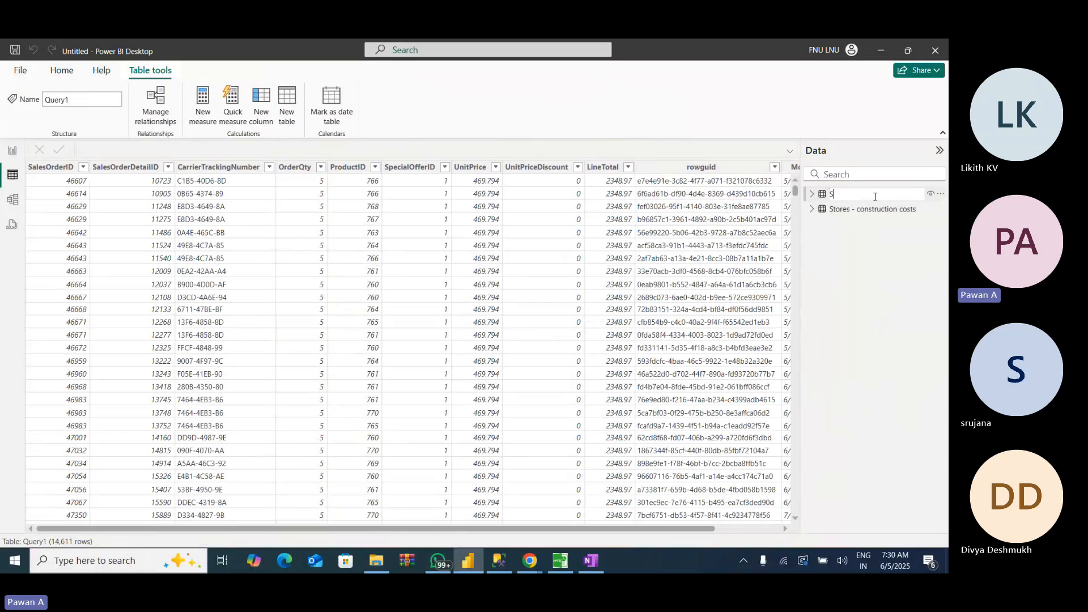
pyautogui.write('alesOrderDetail')
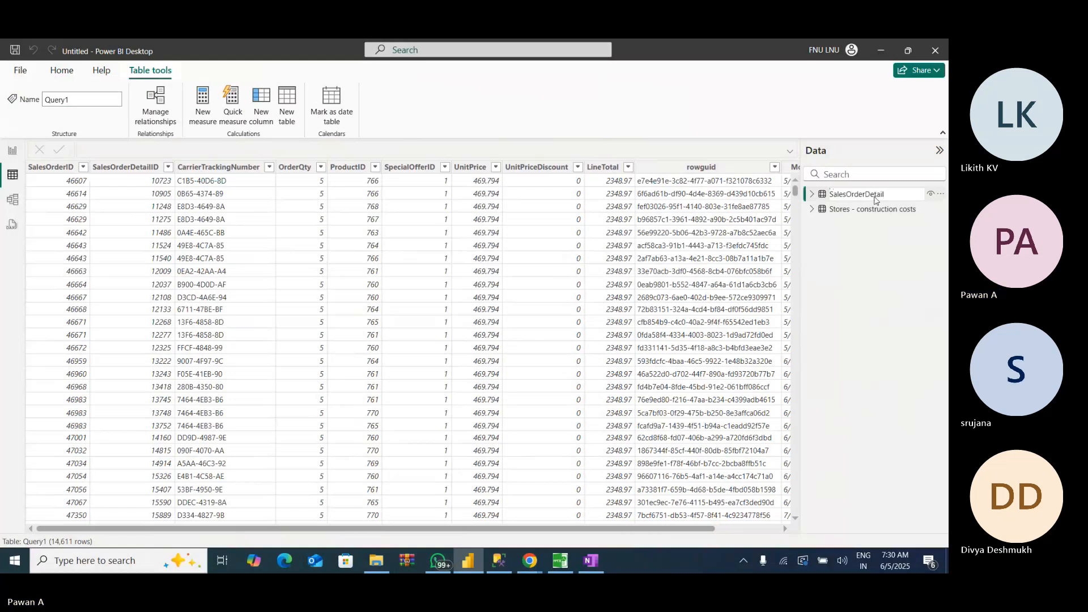
pyautogui.press('Return')
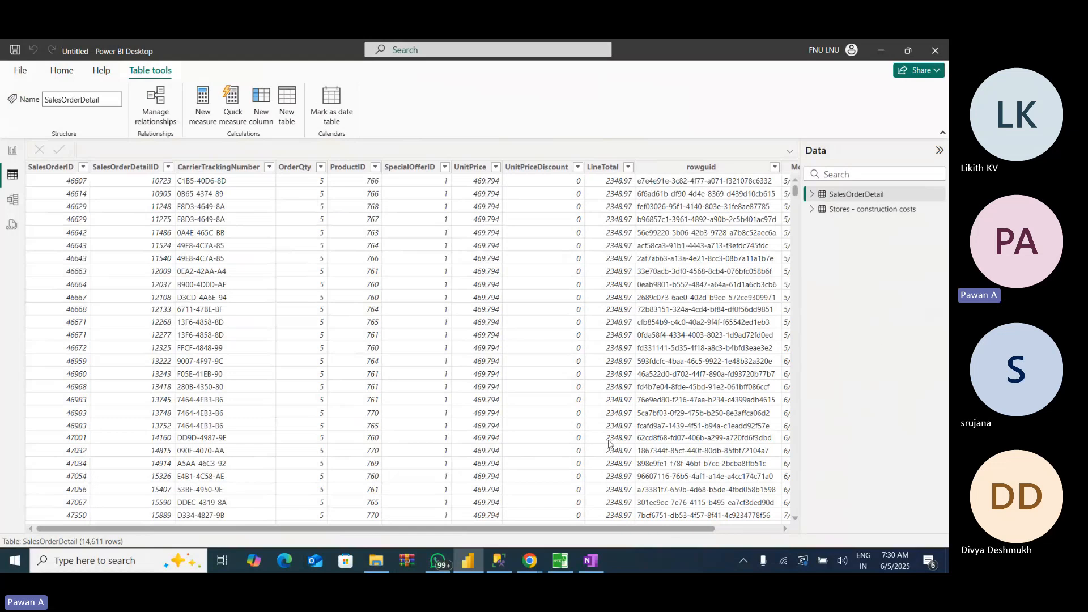
# - Switch to PPTX Viewer and advance from the Workflow slide to the Storage modes in Power BI slide
pyautogui.click(561, 562)
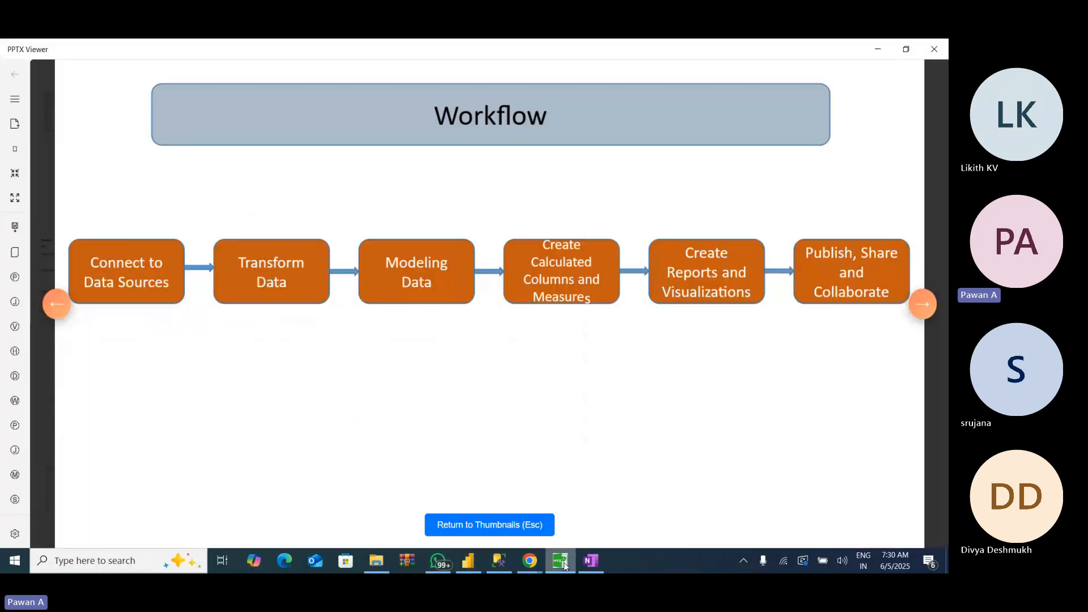
pyautogui.click(924, 305)
pyautogui.click(924, 305)
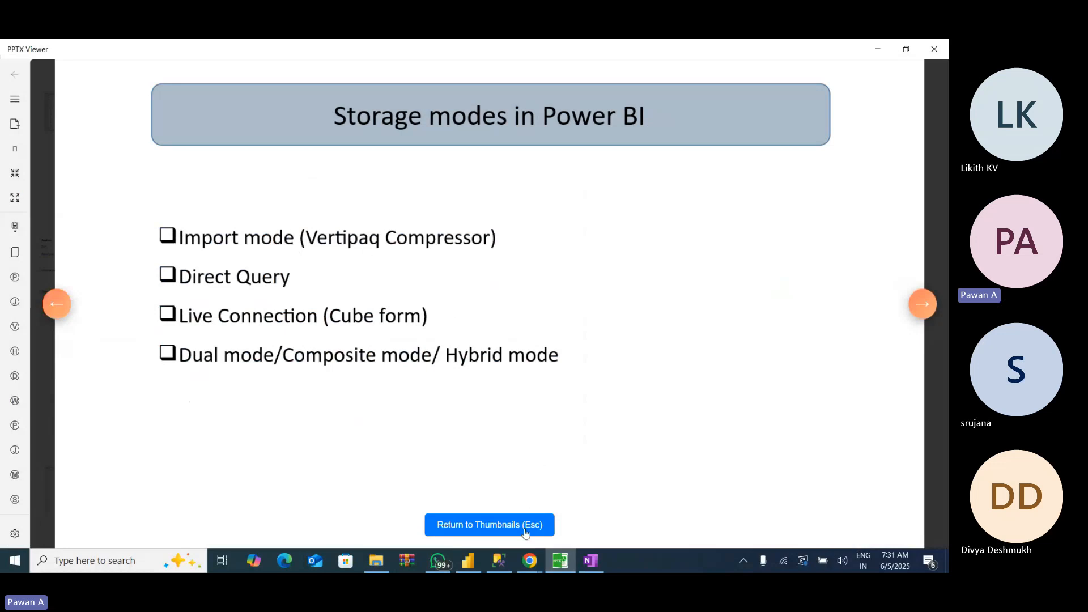
# - Review the imported SalesOrderDetail table alongside the Storage modes slide, ending in Power BI Desktop
pyautogui.moveTo(477, 563)
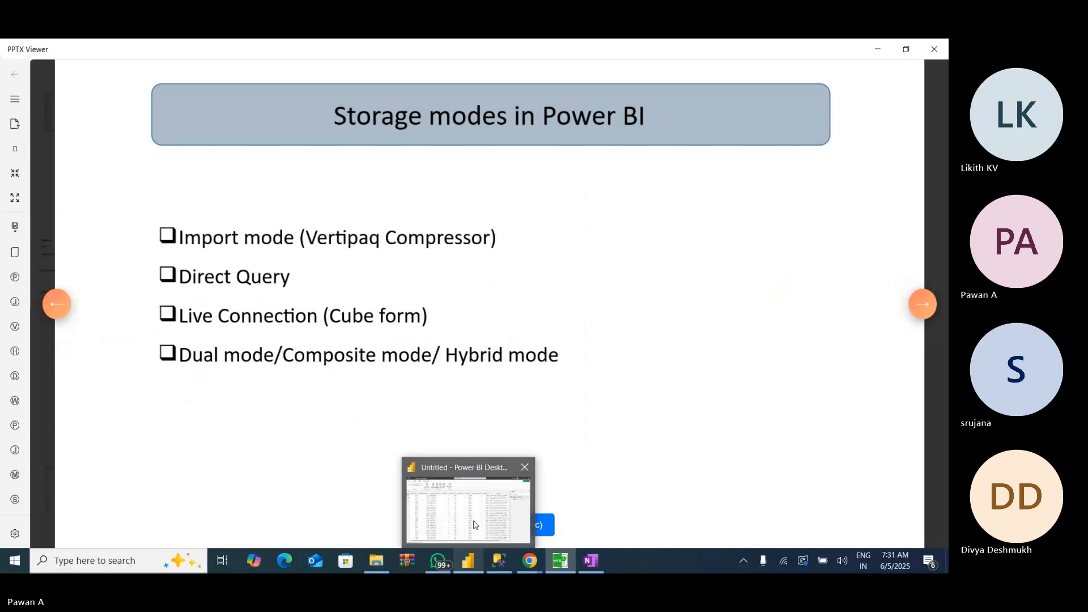
pyautogui.moveTo(475, 524)
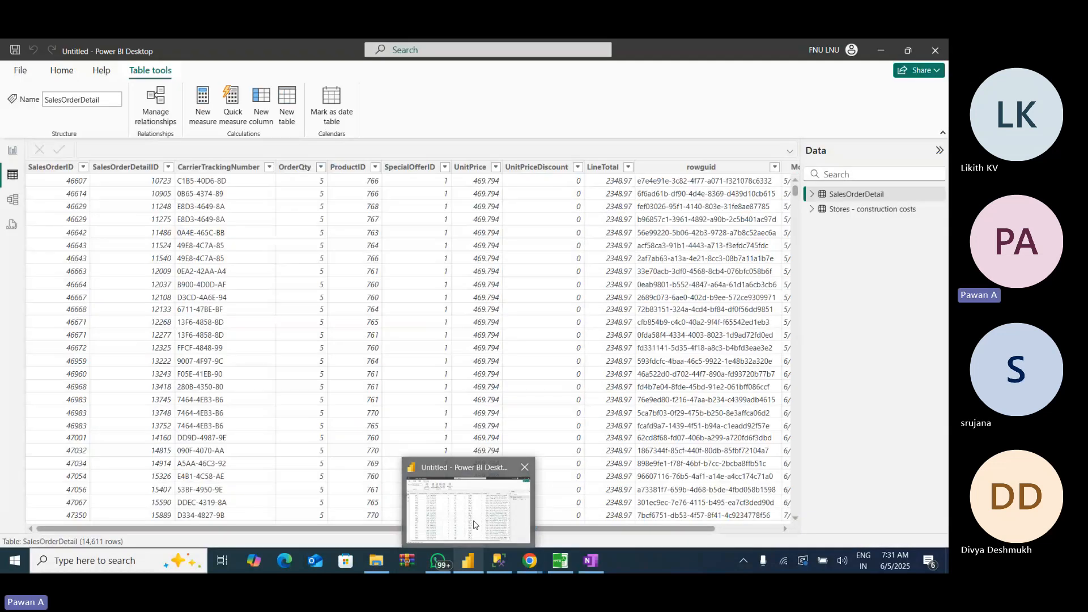
pyautogui.click(475, 524)
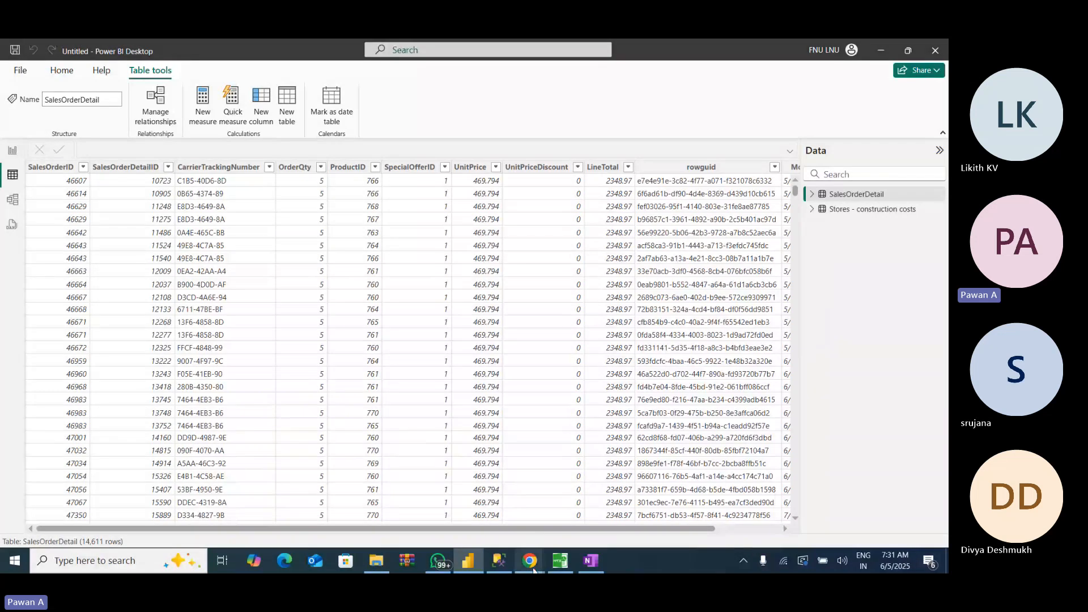
pyautogui.moveTo(534, 570)
pyautogui.click(468, 508)
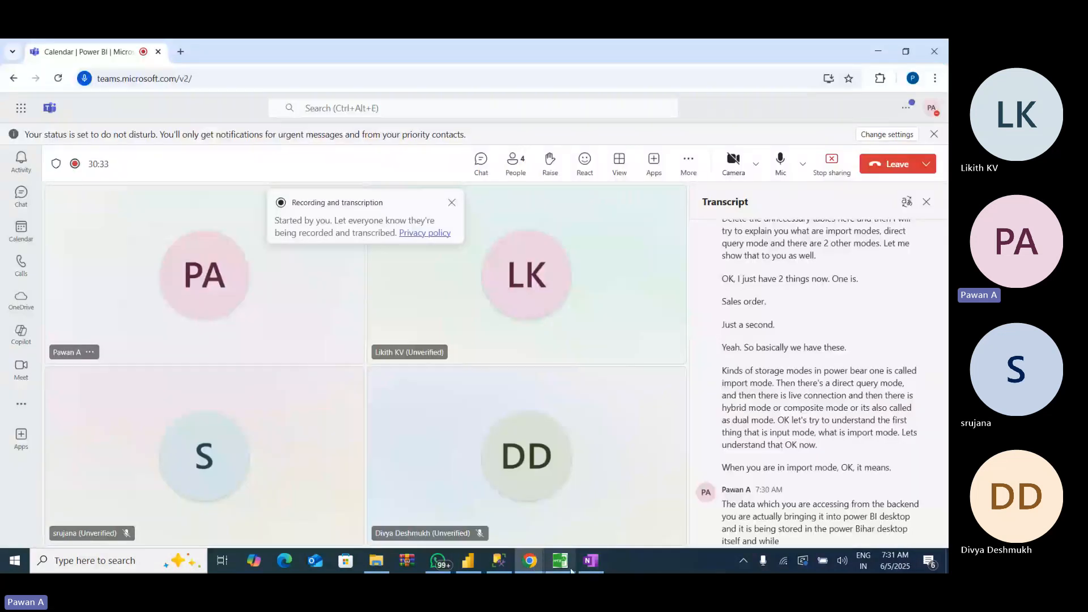
pyautogui.click(570, 570)
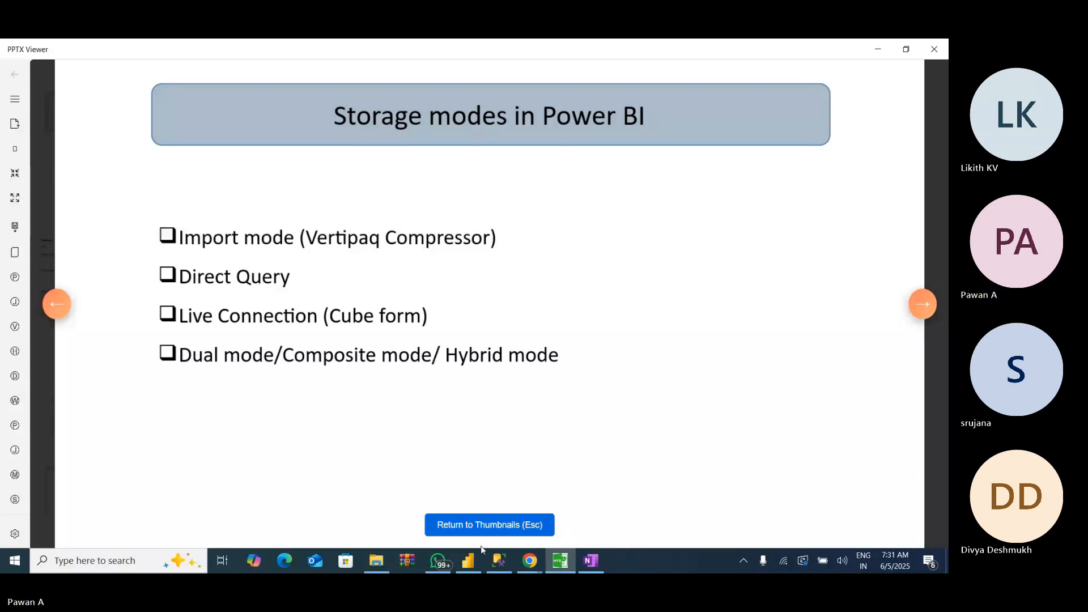
pyautogui.click(469, 568)
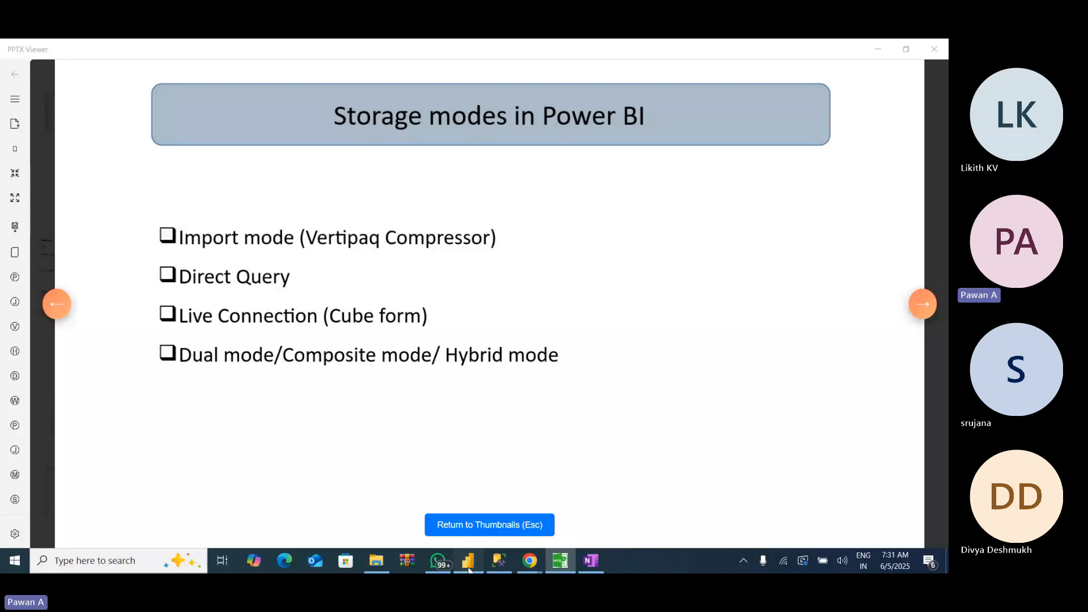
# - Refresh all tables in the model to fetch the latest data from their sources
pyautogui.moveTo(837, 201)
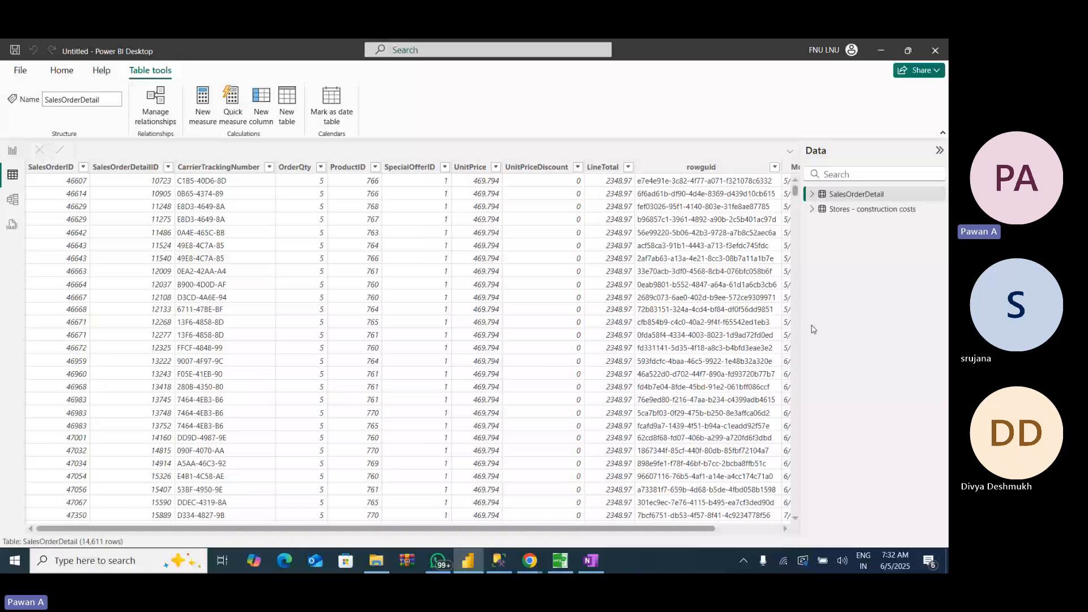
pyautogui.click(61, 77)
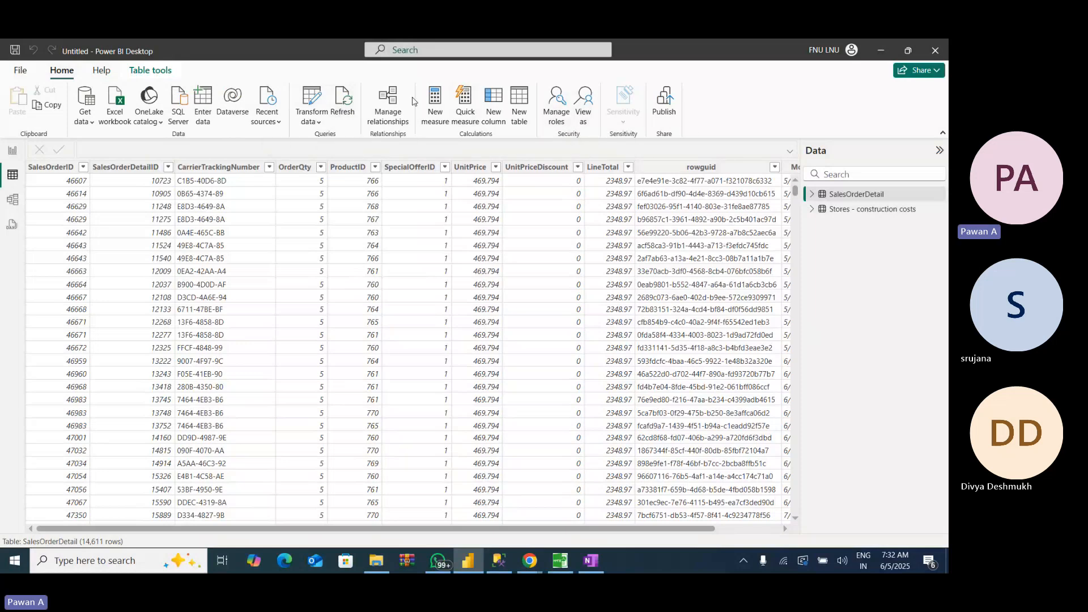
pyautogui.click(343, 108)
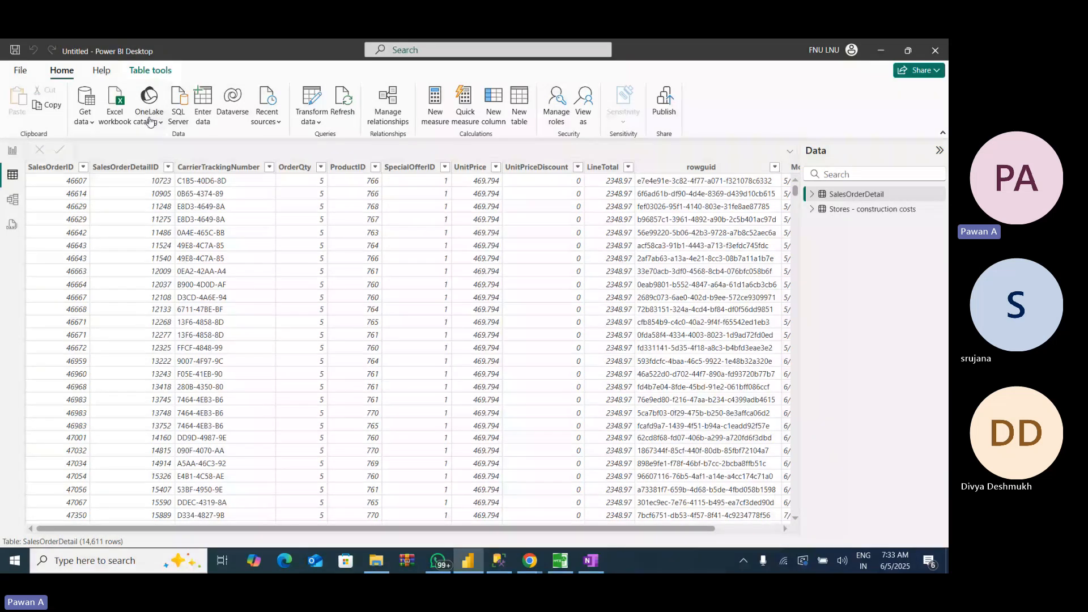
# - Start a SQL Server database connection, check the server name in OneNote, and set the server to DESKTOP-EU26JC1\SQLEXPRESS
pyautogui.click(84, 121)
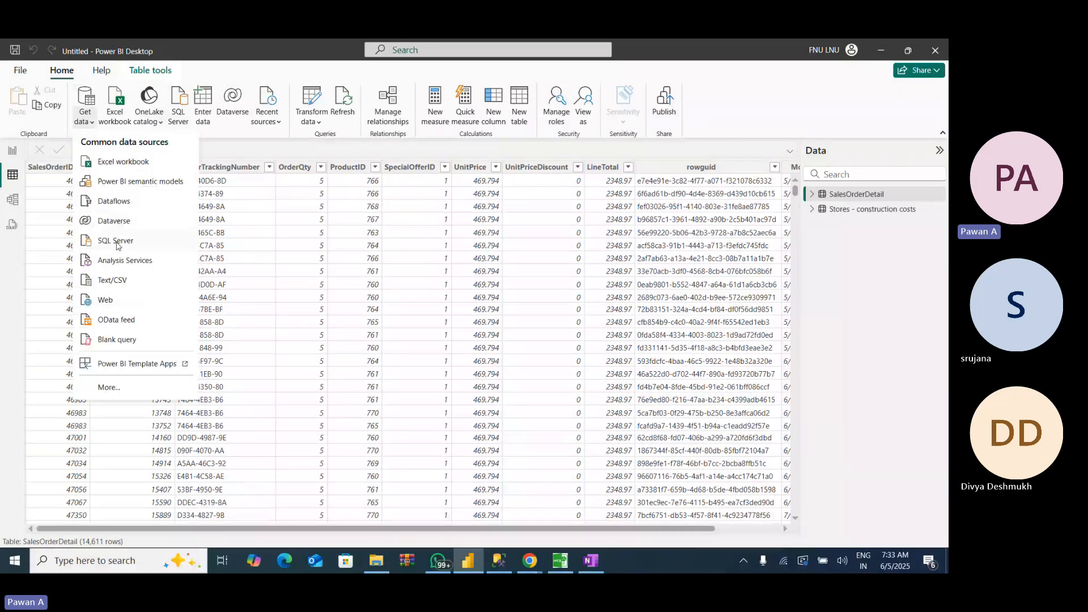
pyautogui.click(117, 242)
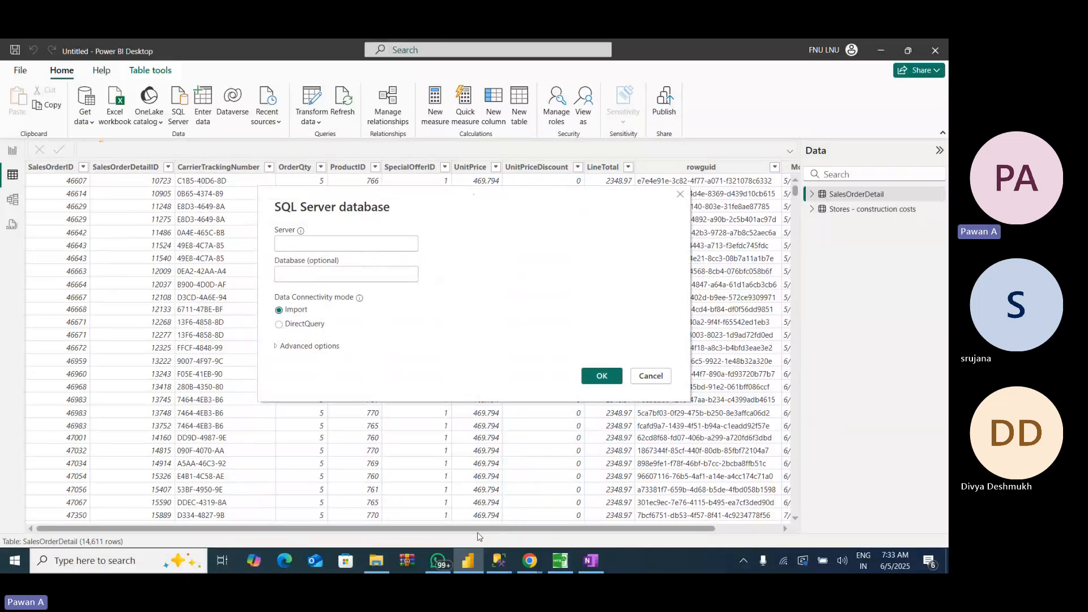
pyautogui.click(590, 560)
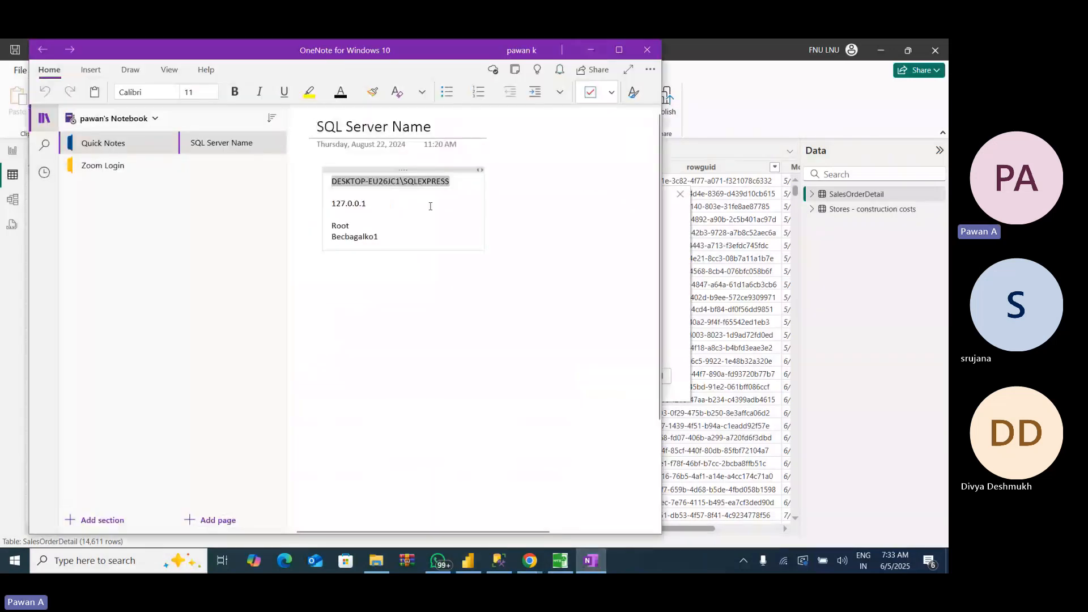
pyautogui.click(592, 51)
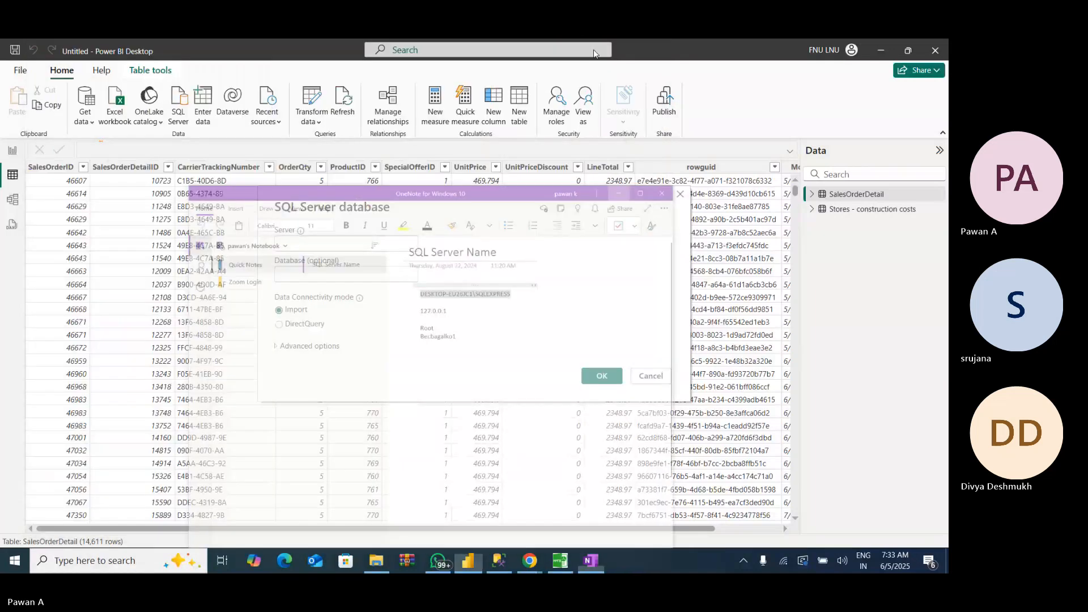
pyautogui.click(339, 242)
pyautogui.write('DESKTOP-EU26JC1\\SQLEXPRESS')
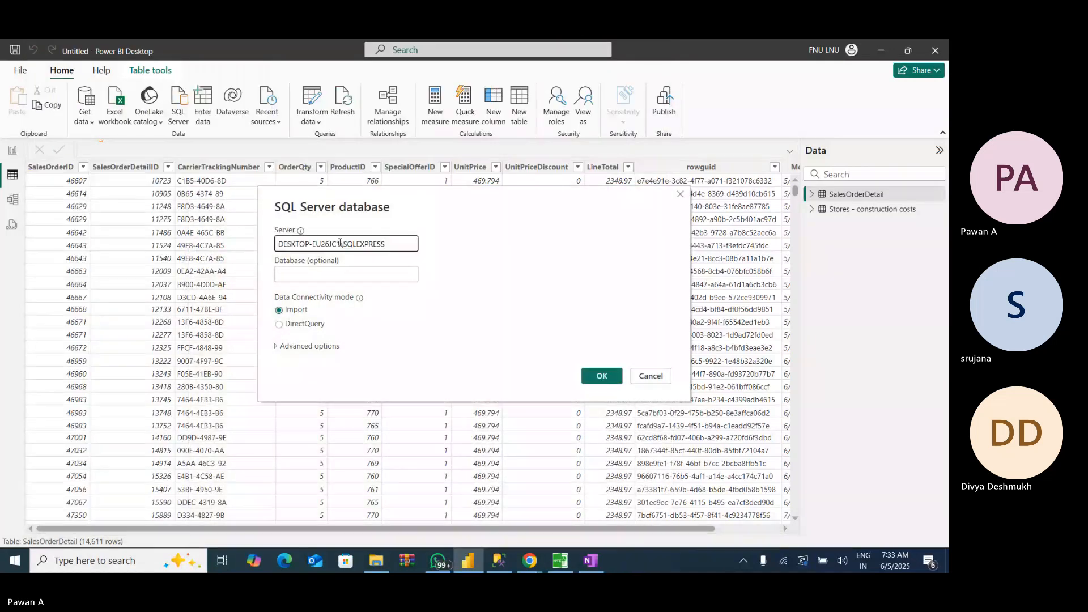
# - Set the database to AdventureWorks2012 with DirectQuery as the data connectivity mode, and connect
pyautogui.click(315, 274)
pyautogui.write('Ad')
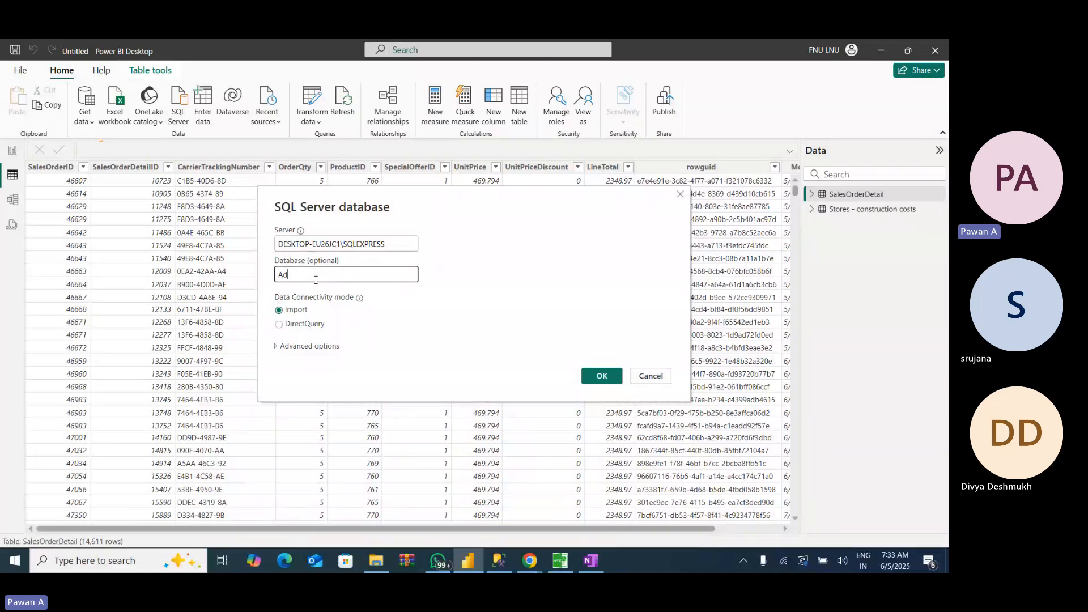
pyautogui.write('ventureW')
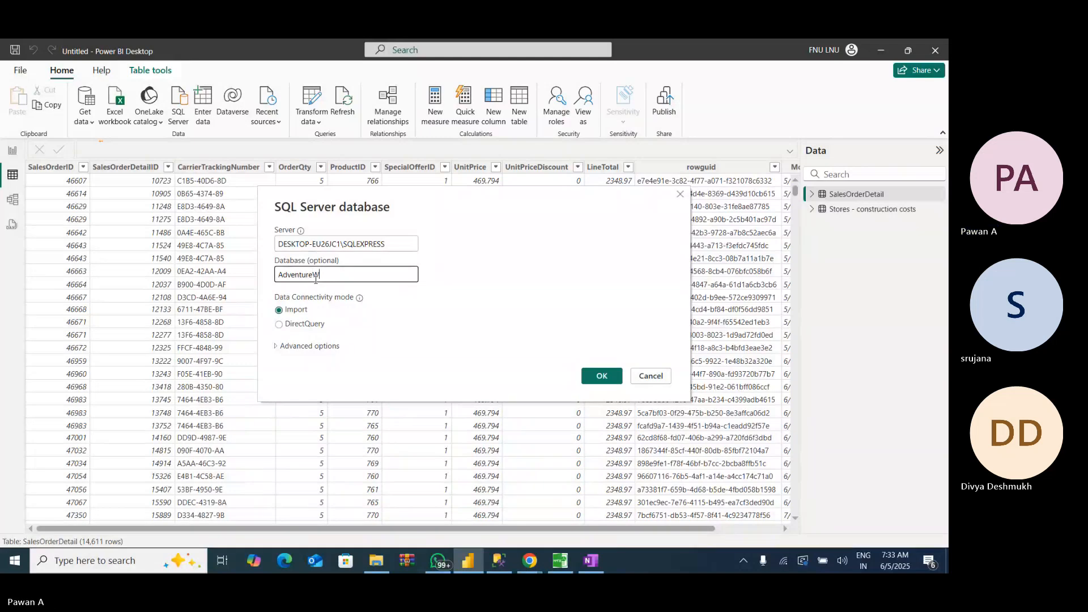
pyautogui.write('orks2012')
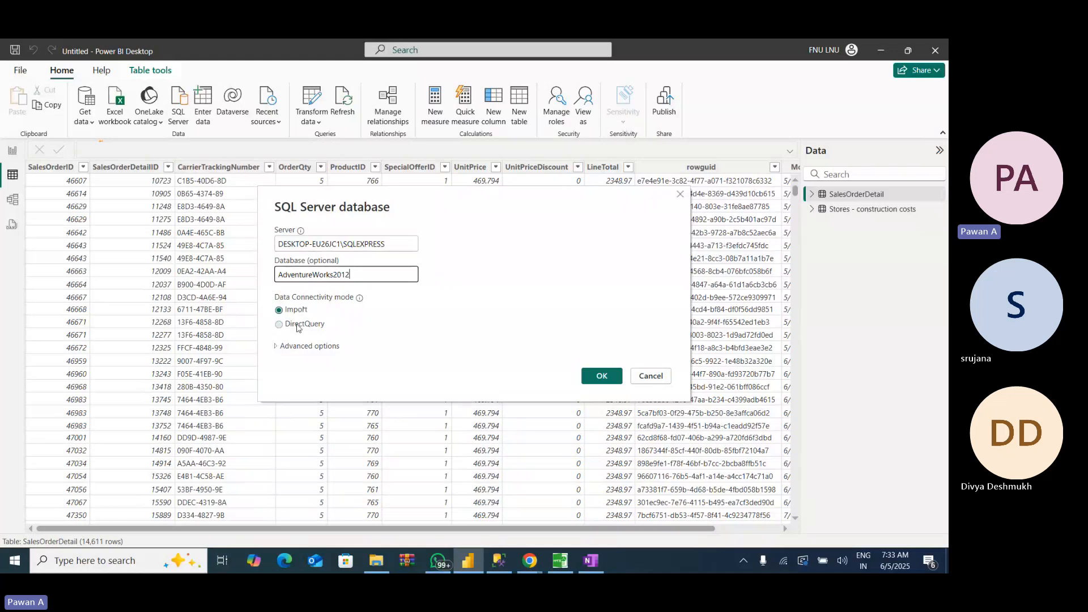
pyautogui.click(297, 327)
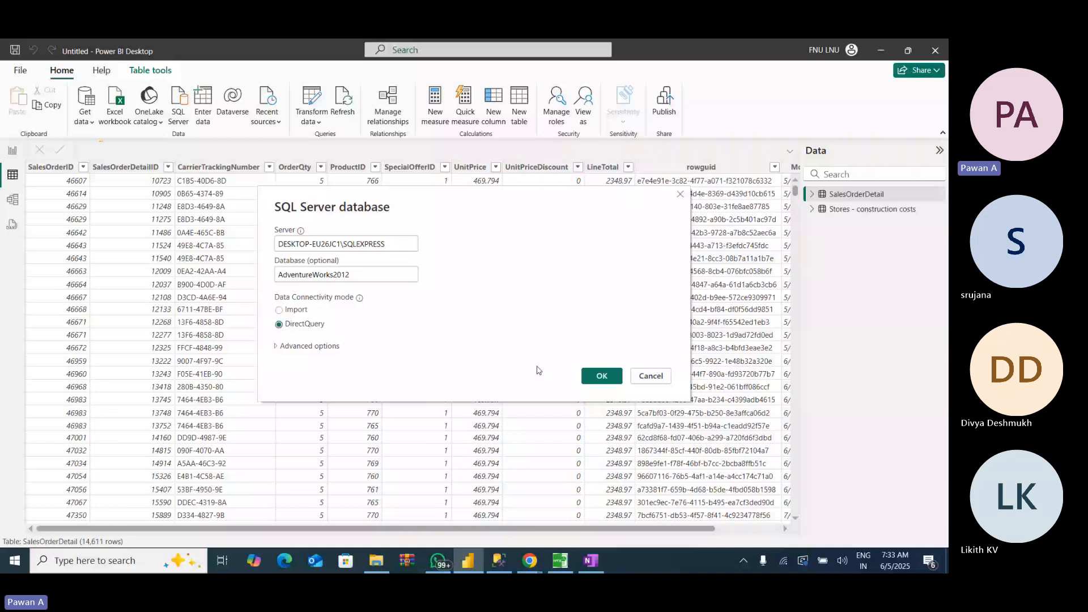
pyautogui.click(606, 380)
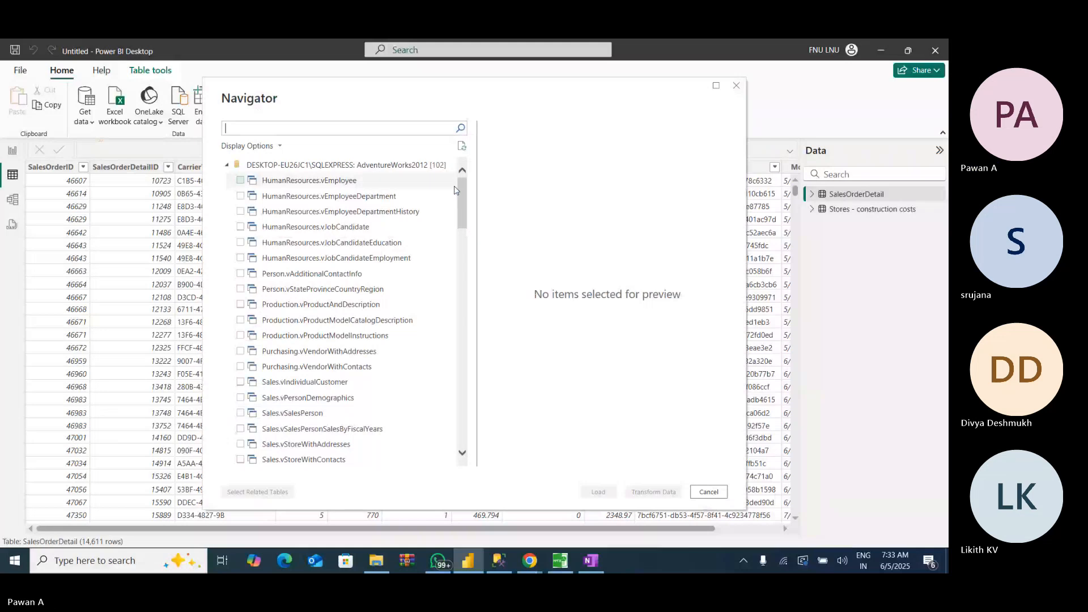
# - Load the Sales.SalesOrderDetail table from the AdventureWorks2012 database and accept the potential security risk of adding a second source
pyautogui.moveTo(460, 203); pyautogui.dragTo(439, 397)
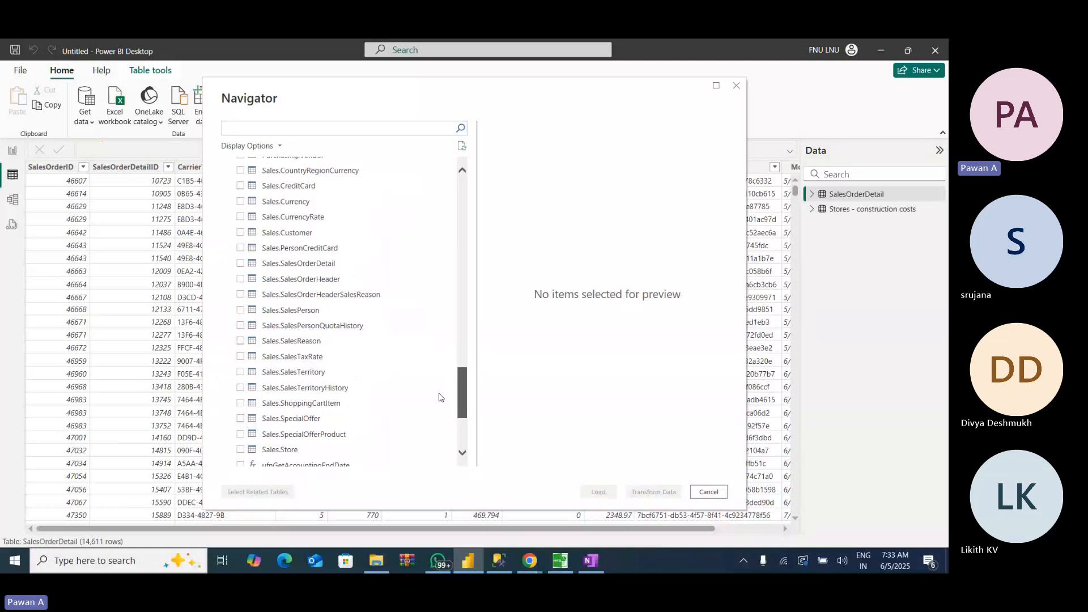
pyautogui.click(295, 264)
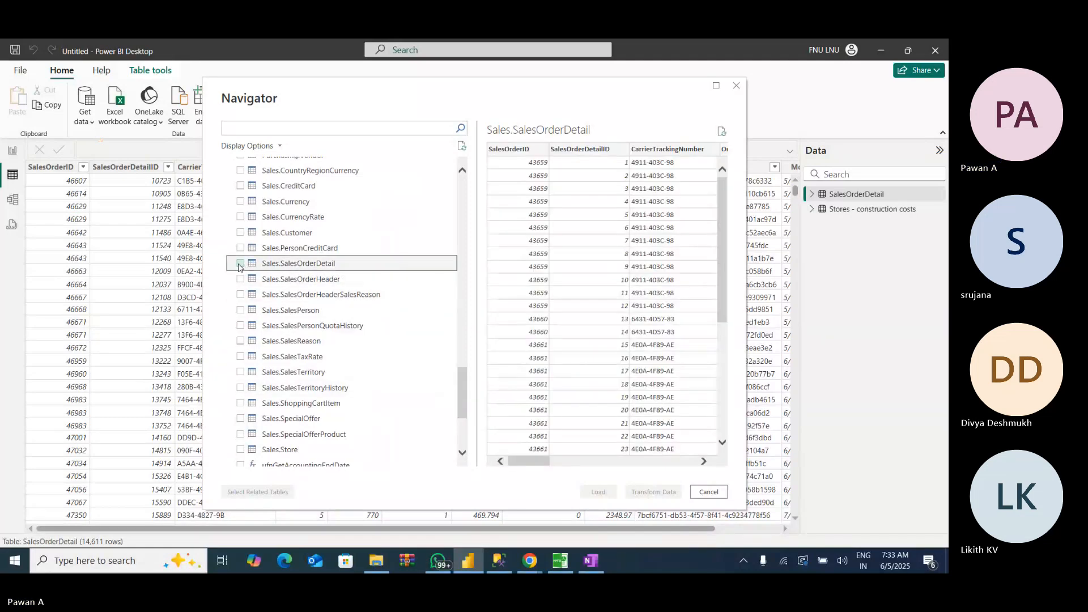
pyautogui.click(240, 264)
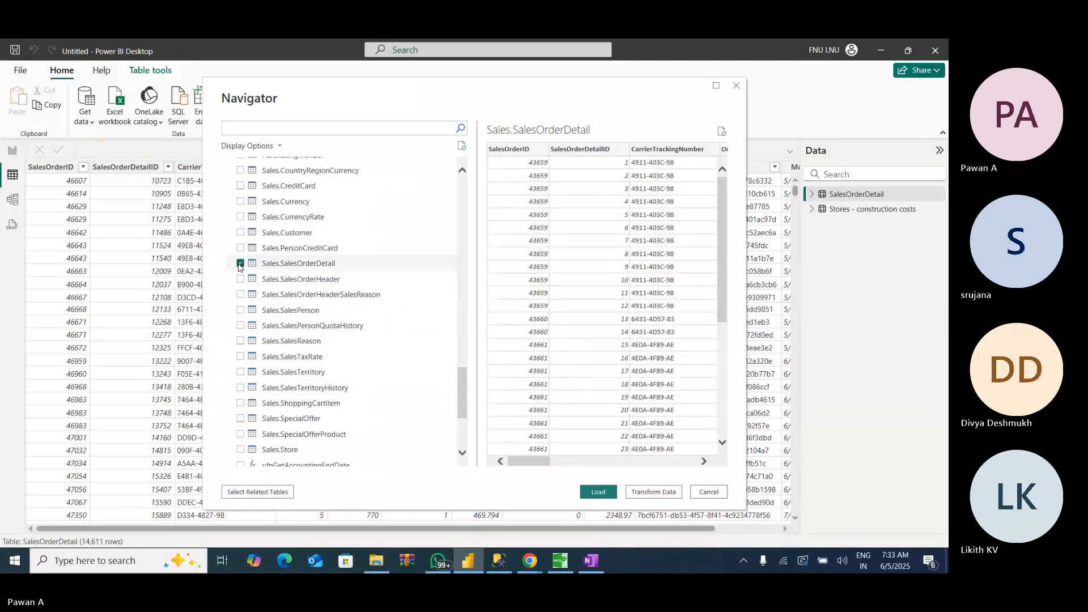
pyautogui.click(598, 491)
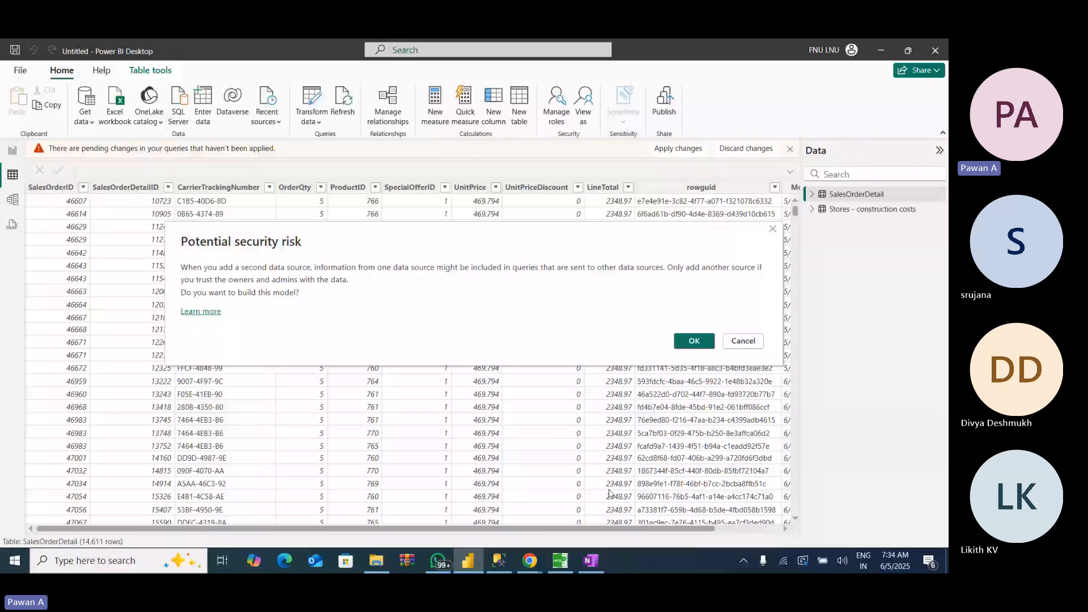
pyautogui.click(694, 340)
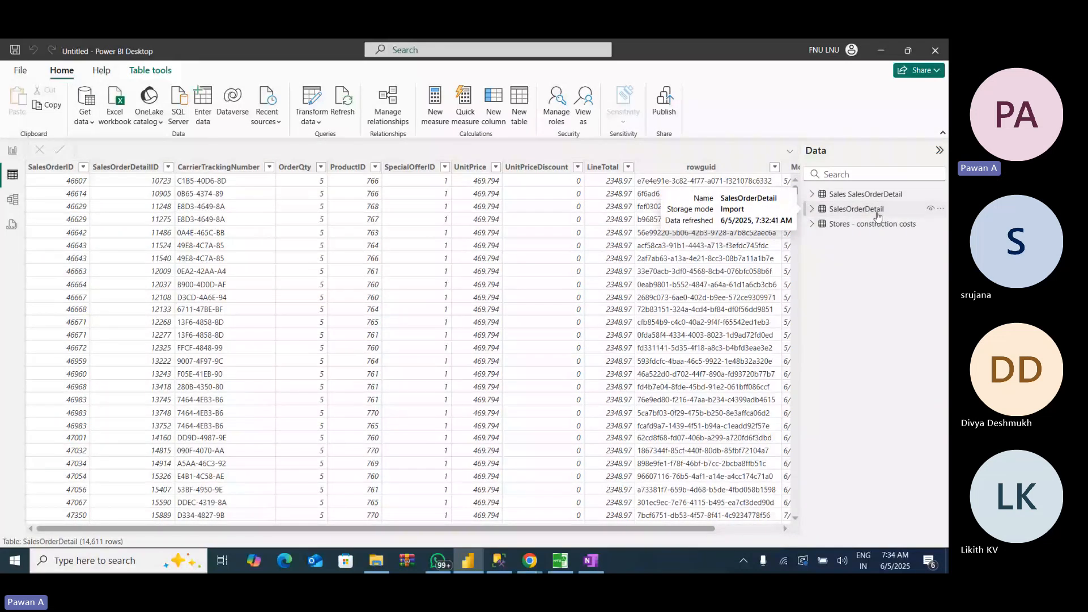
# - Compare the data of the Sales SalesOrderDetail, SalesOrderDetail and Stores - construction costs tables in Table view
pyautogui.click(874, 194)
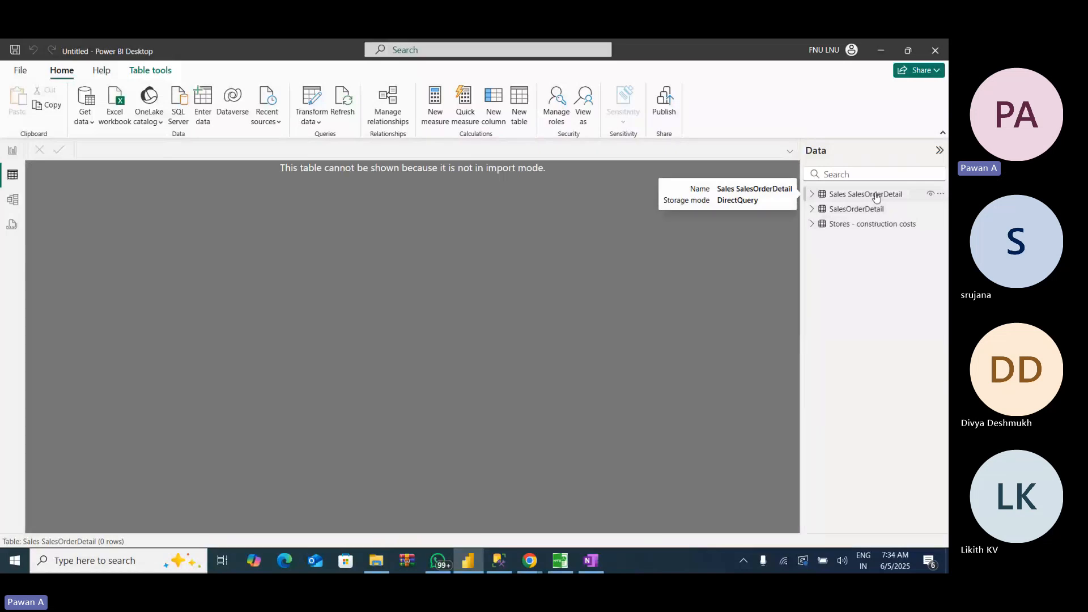
pyautogui.click(862, 210)
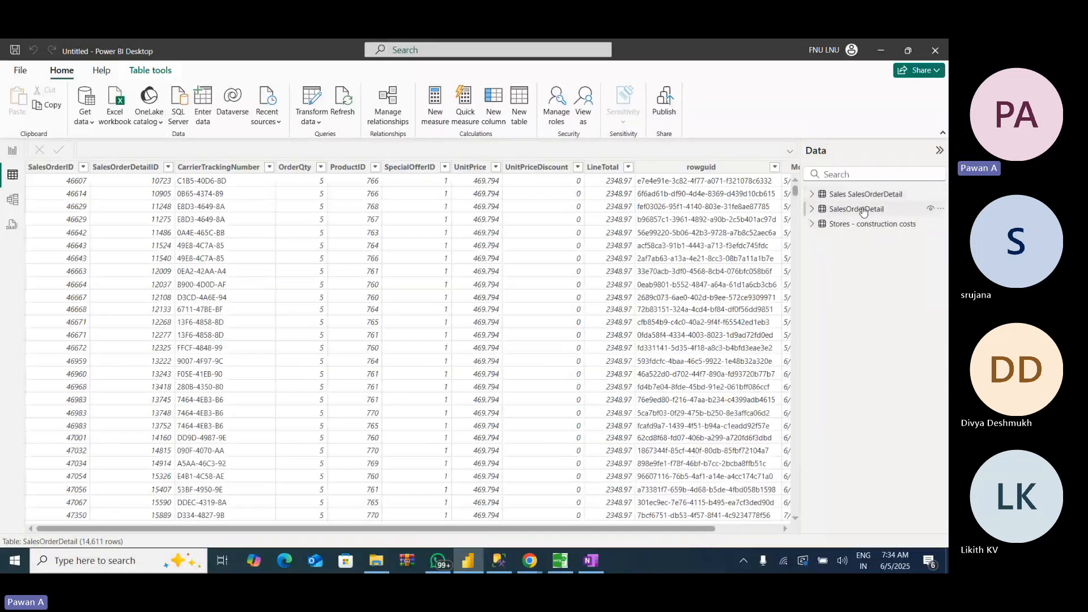
pyautogui.click(867, 223)
pyautogui.click(870, 195)
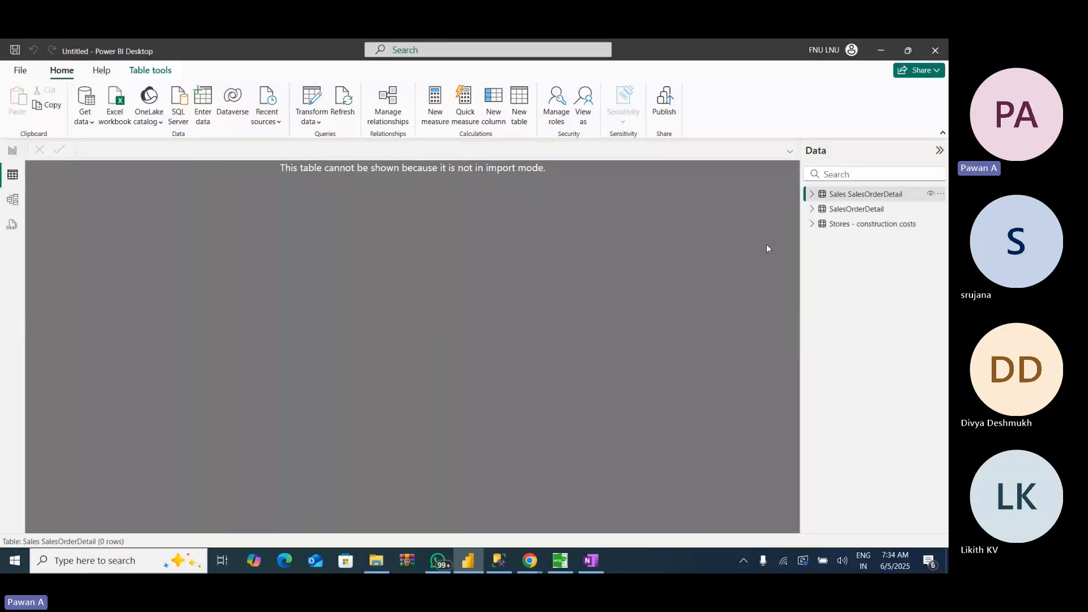
# - Check the storage mode of Sales SalesOrderDetail and select that table in Report view
pyautogui.moveTo(848, 196)
pyautogui.moveTo(907, 200)
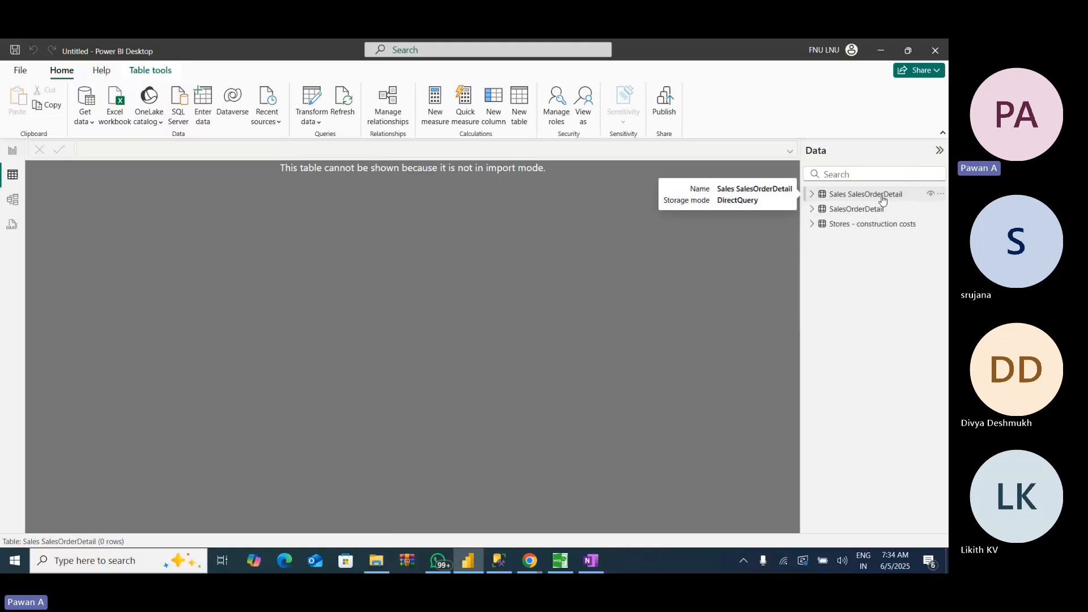
pyautogui.click(12, 153)
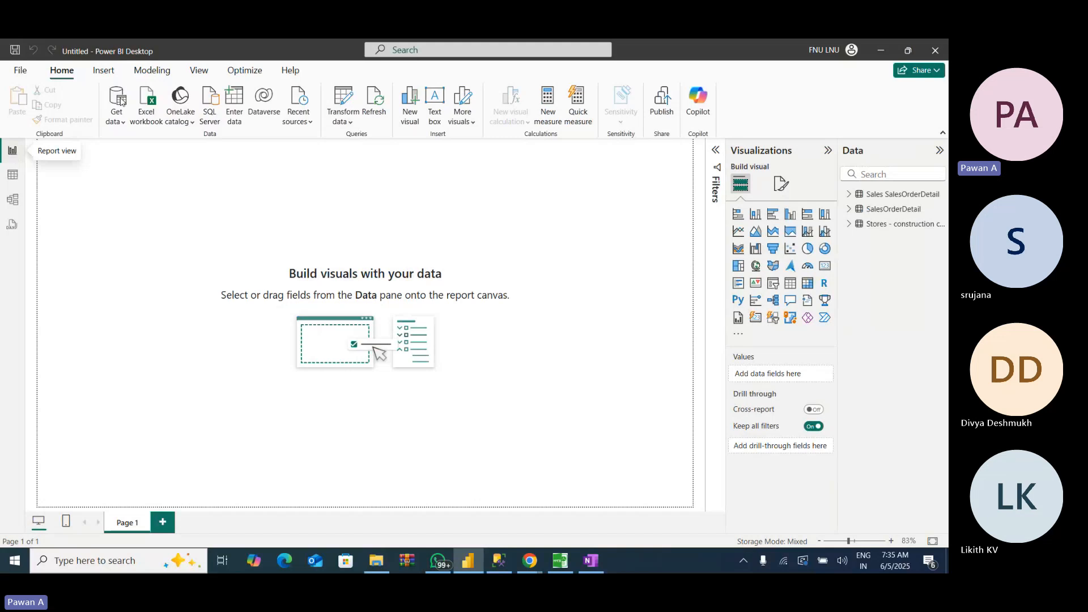
pyautogui.click(896, 199)
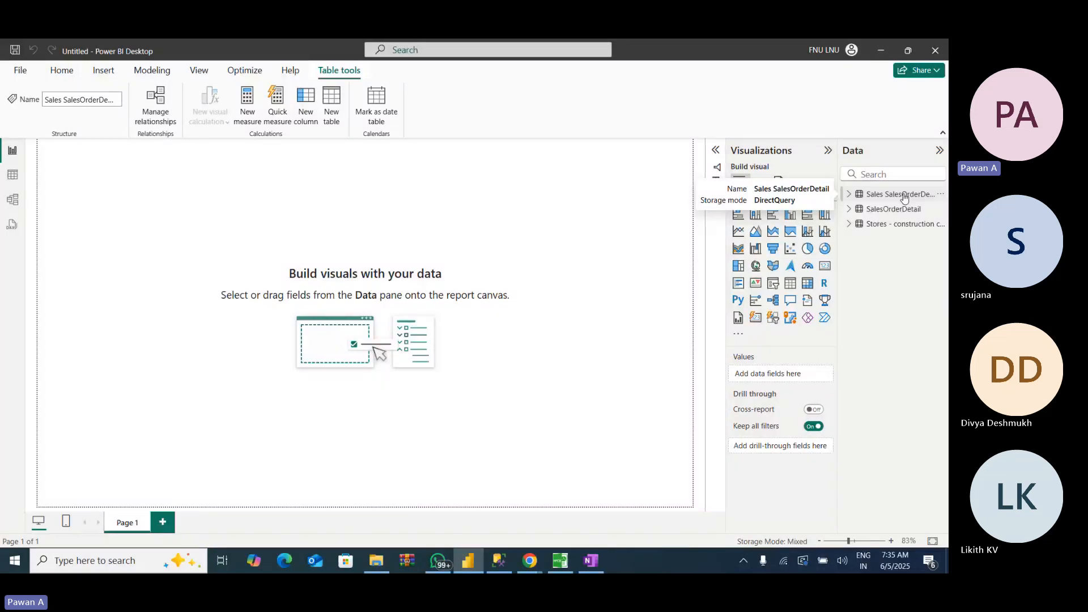
# - Review in Table view which of the SalesOrderDetail, Stores - construction costs and Sales SalesOrderDetail tables can display their rows
pyautogui.click(12, 174)
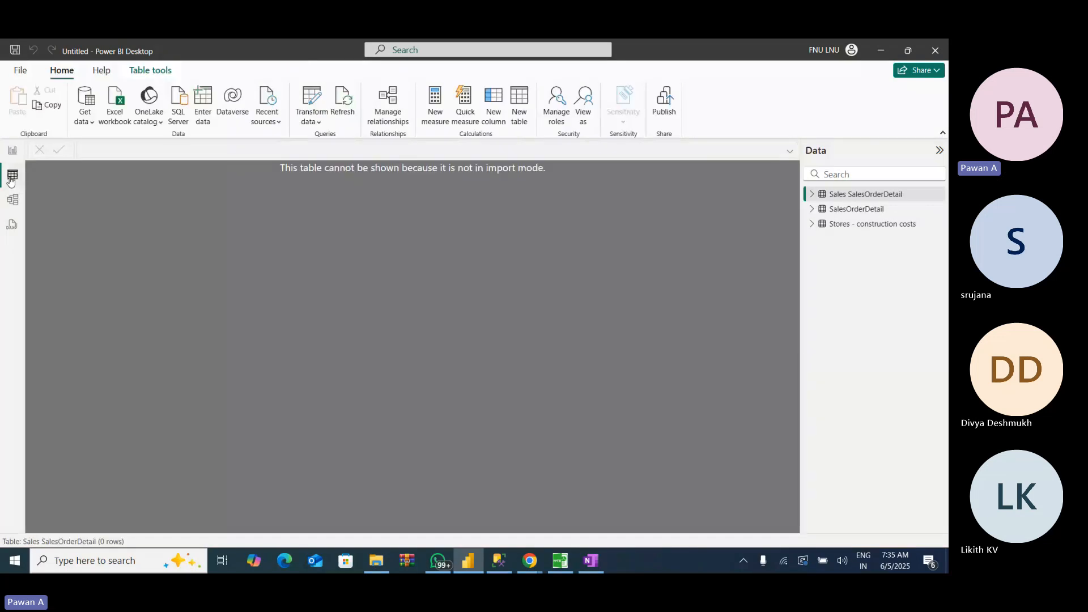
pyautogui.click(845, 210)
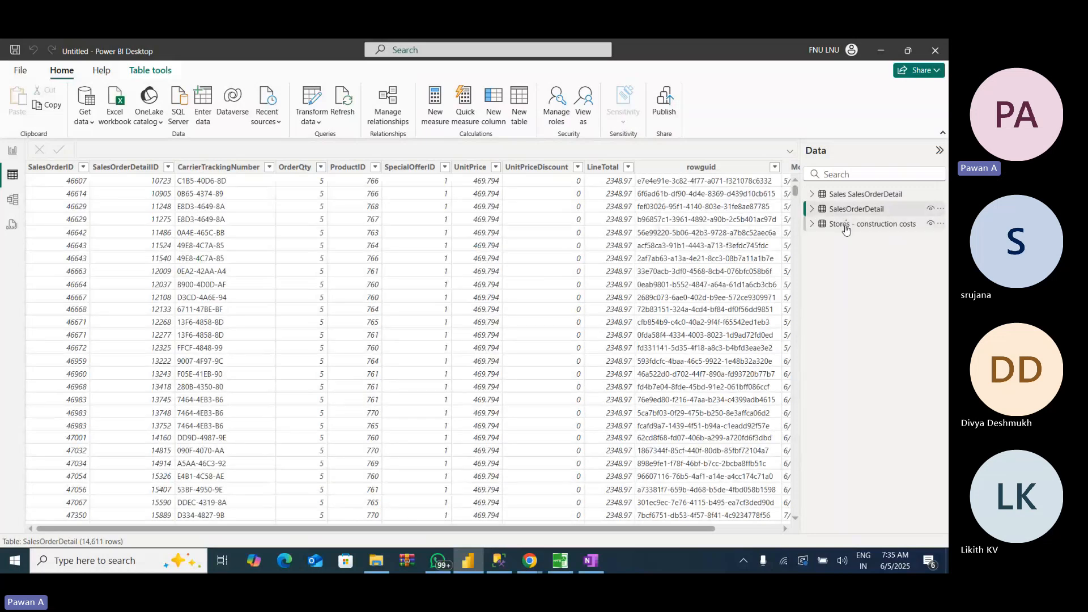
pyautogui.click(829, 226)
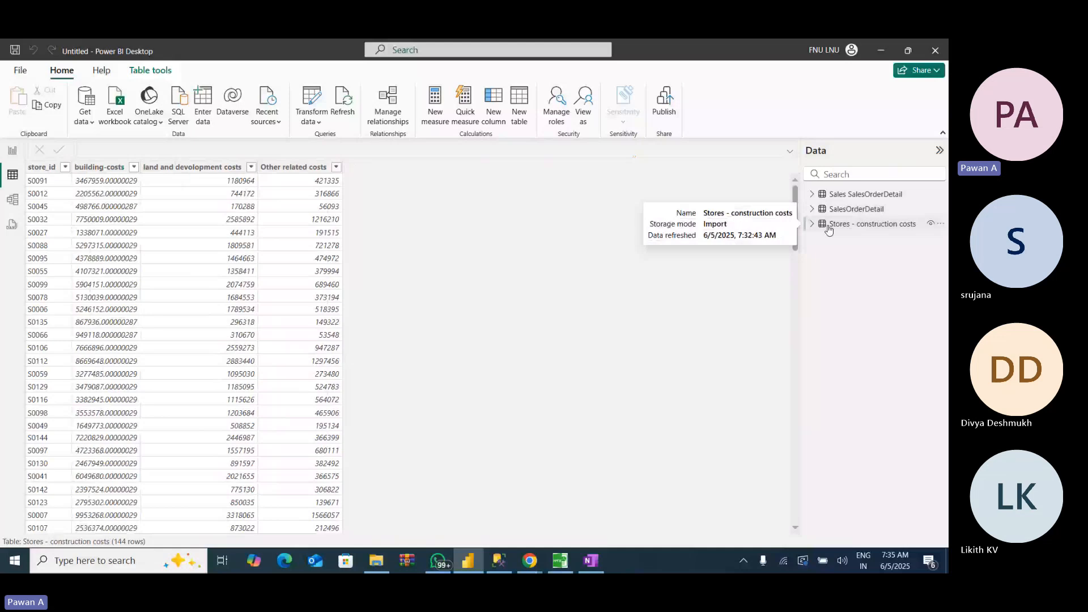
pyautogui.click(841, 195)
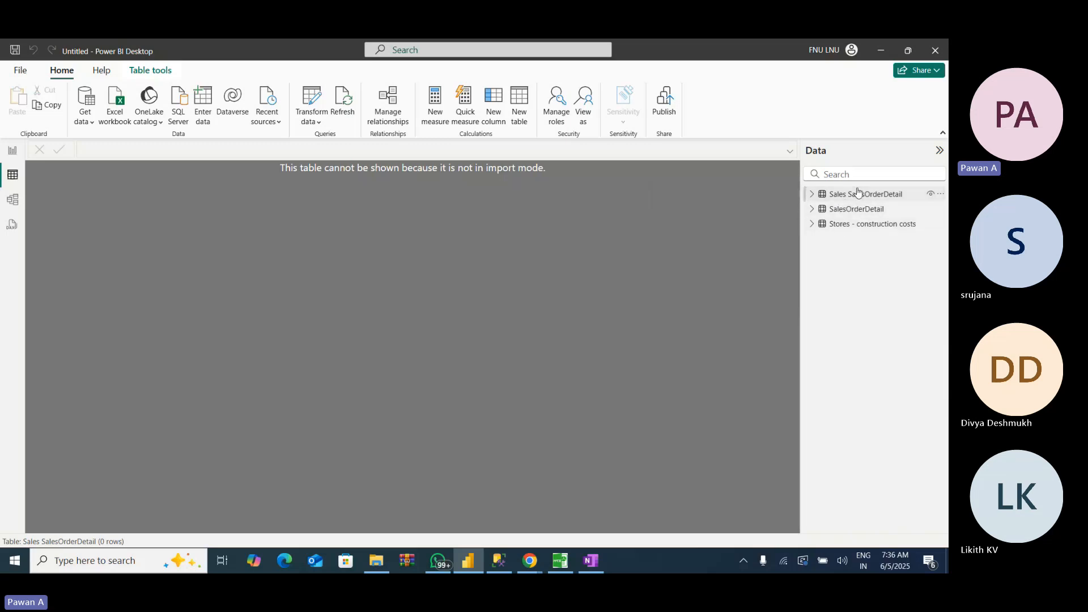
# - Show the SalesOrderDetail table, refresh all tables to get the latest data, and check that table's refresh time
pyautogui.click(851, 210)
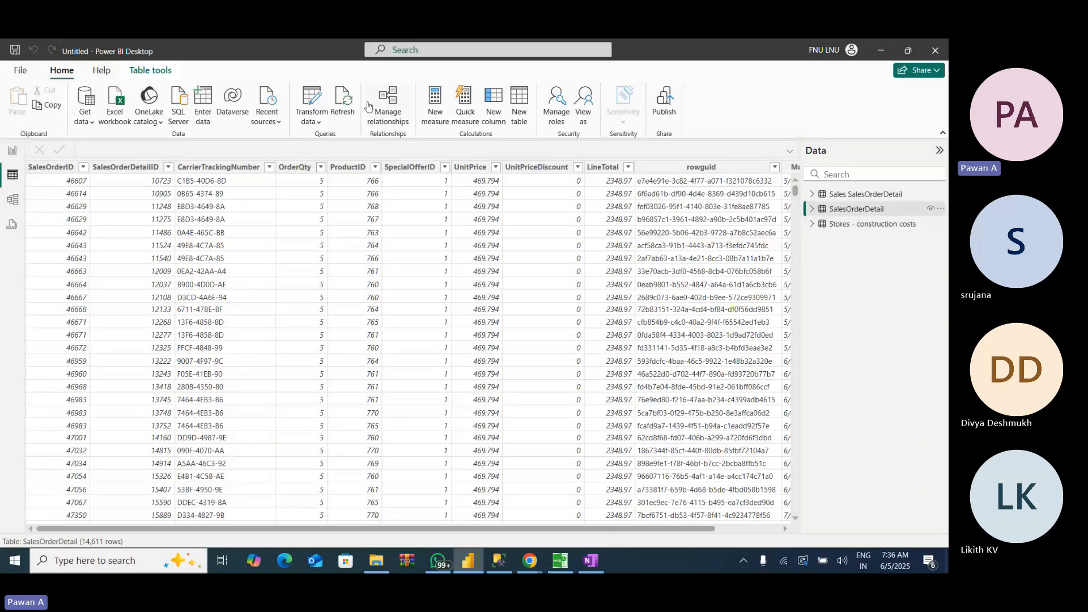
pyautogui.click(342, 105)
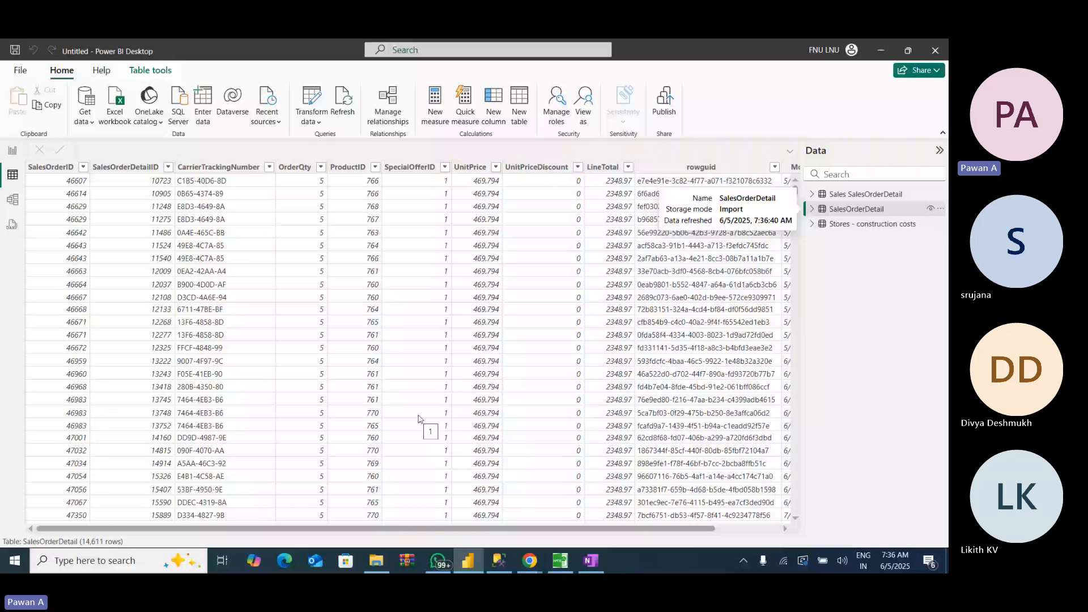
pyautogui.click(872, 217)
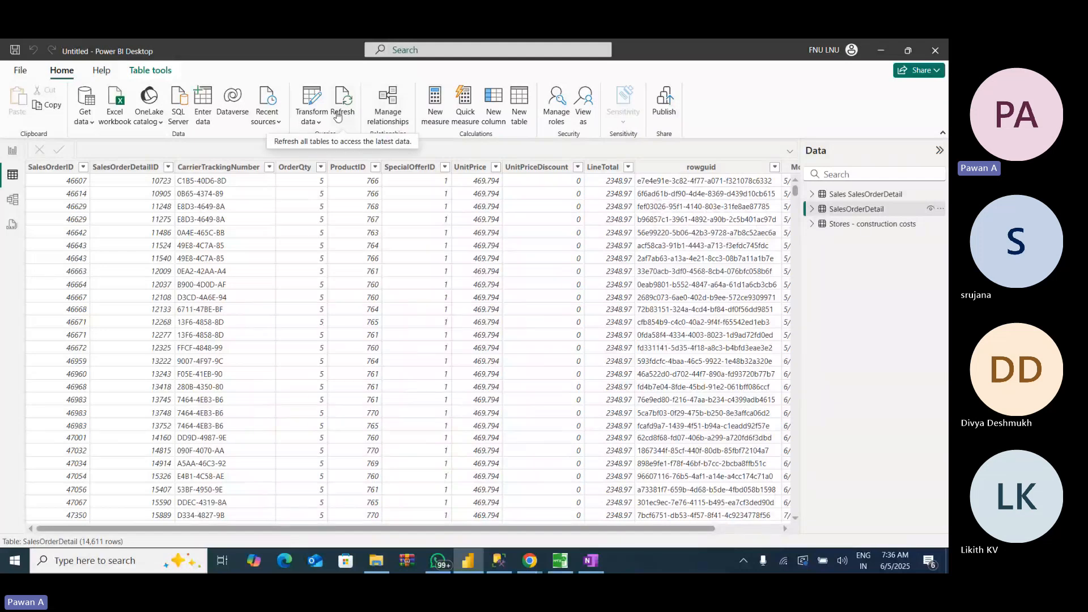
# - View the Sales SalesOrderDetail table in Table view, and check its storage mode in Report view
pyautogui.click(867, 194)
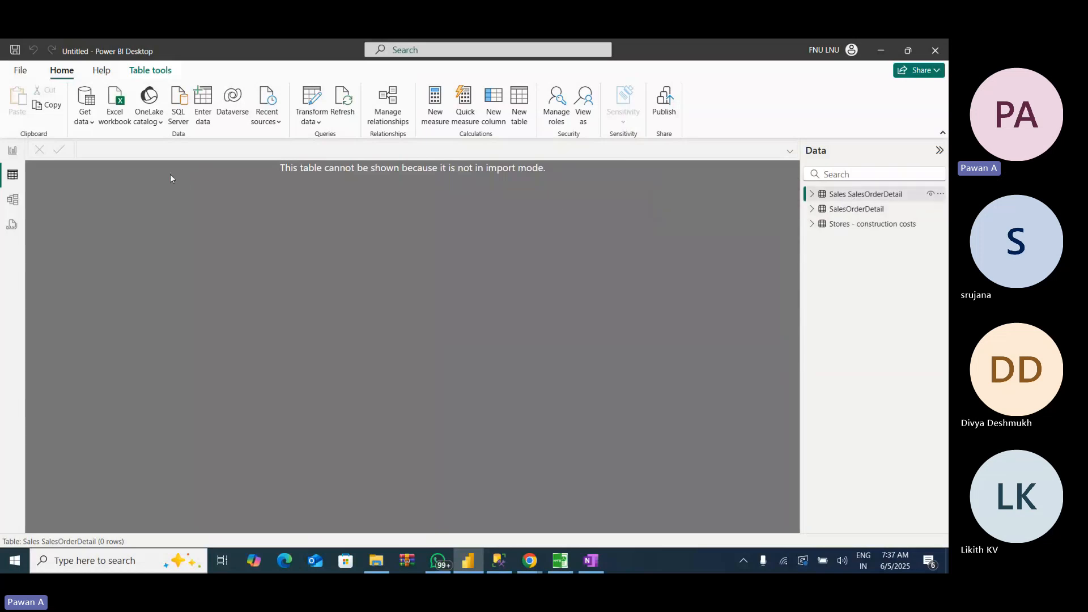
pyautogui.click(13, 151)
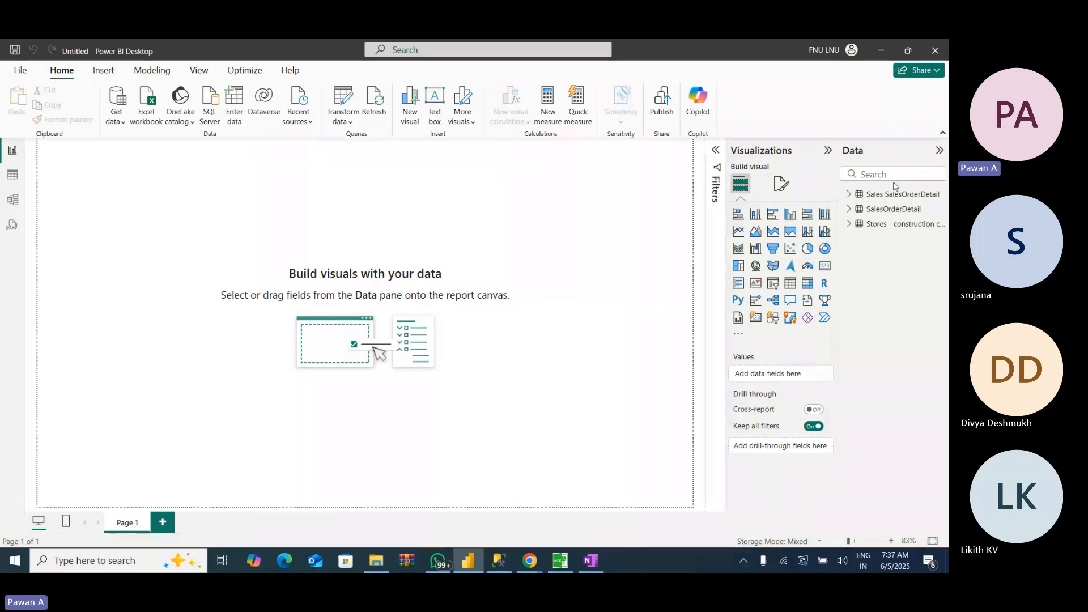
pyautogui.click(879, 199)
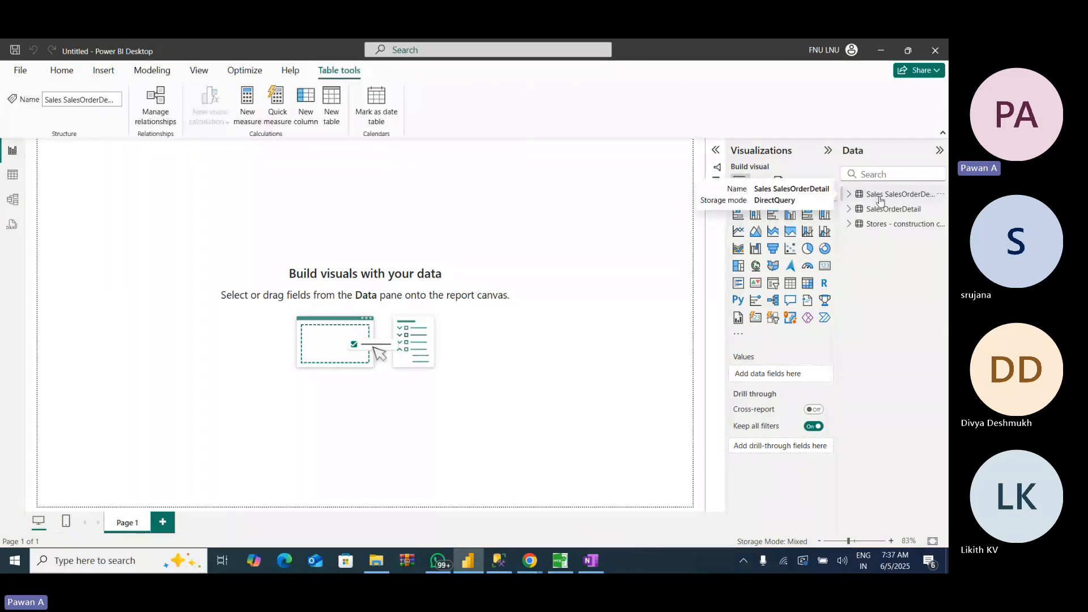
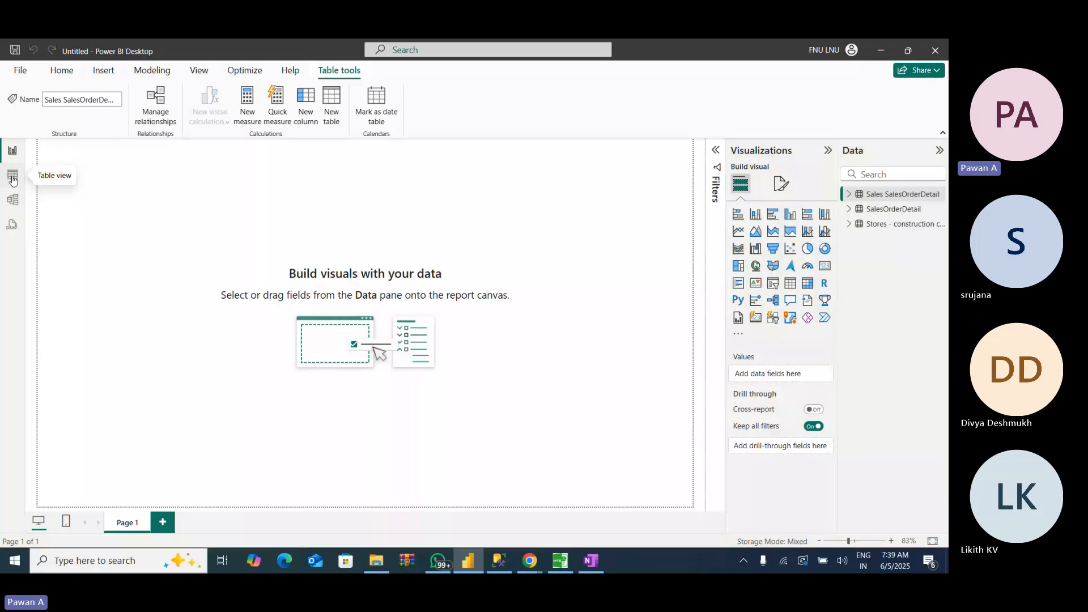
# - Compare the Sales SalesOrderDetail and SalesOrderDetail tables in Table view, and check the storage mode of Stores - construction costs
pyautogui.click(13, 177)
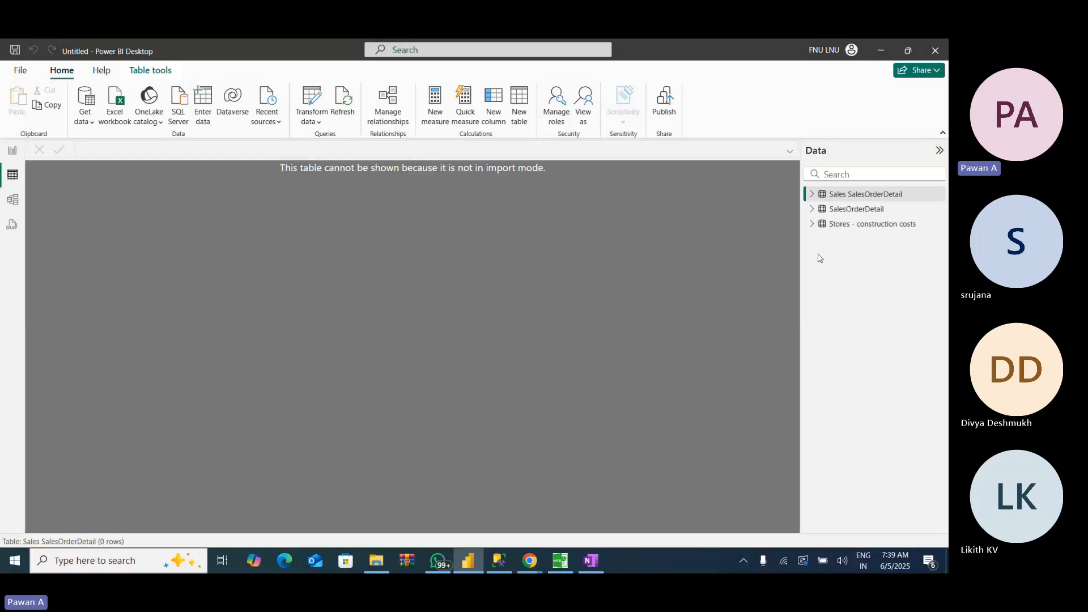
pyautogui.moveTo(824, 225)
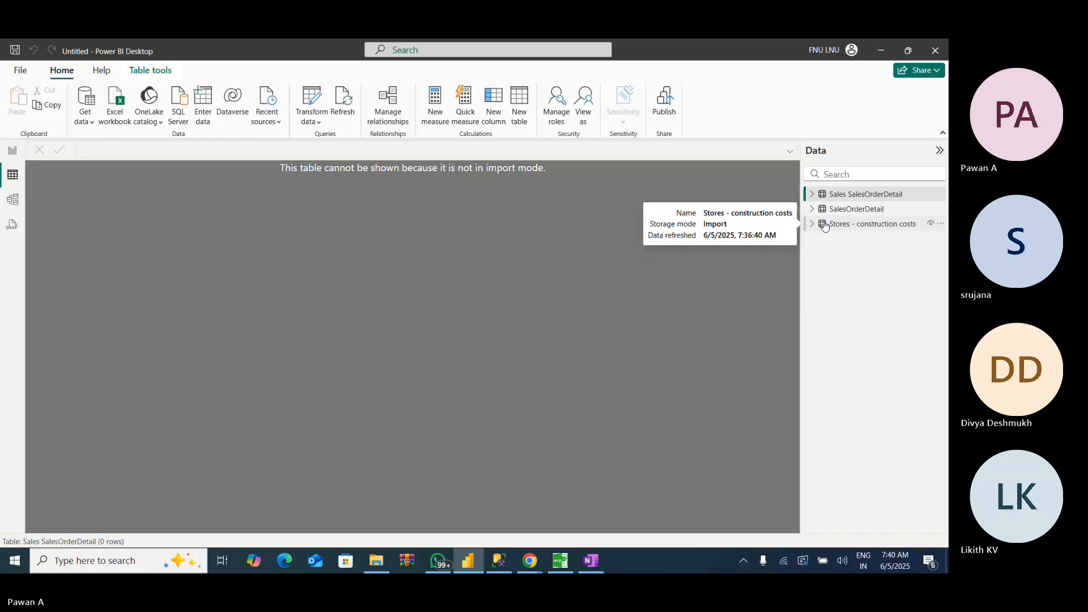
pyautogui.click(861, 213)
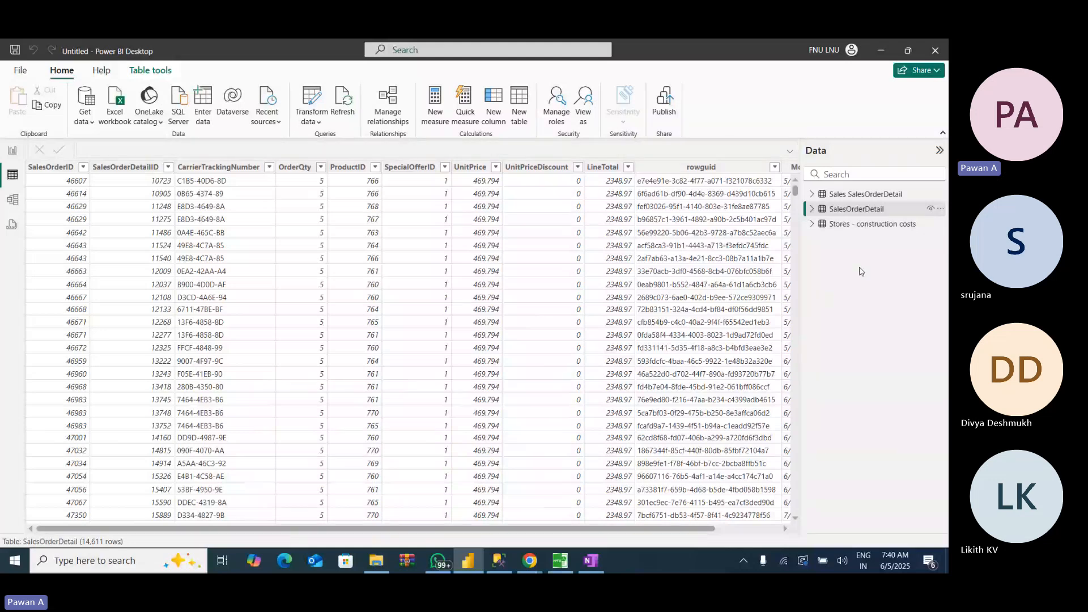
pyautogui.click(866, 194)
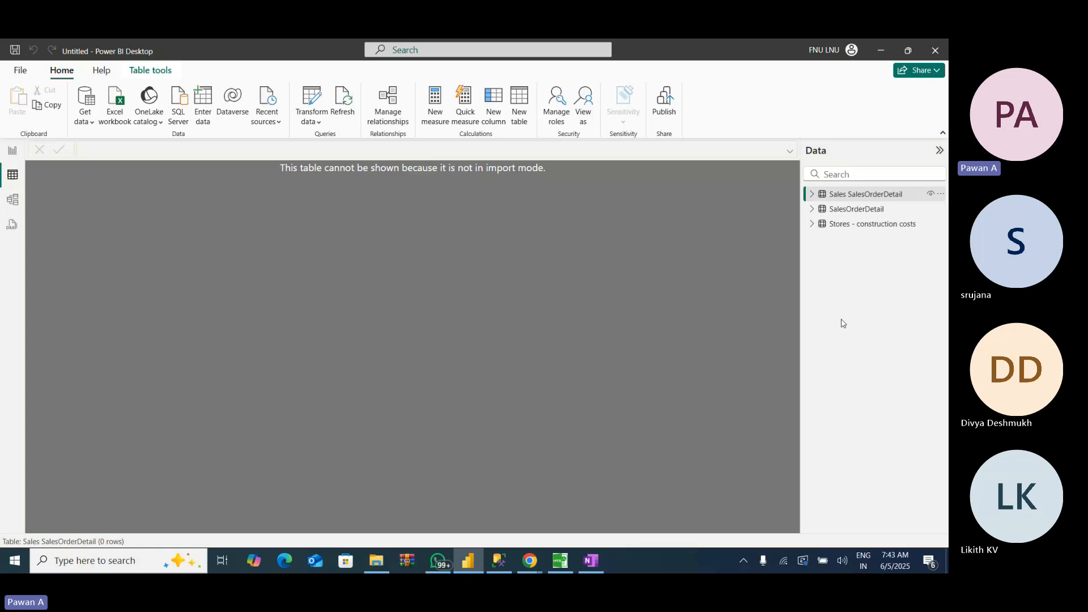
pyautogui.click(861, 214)
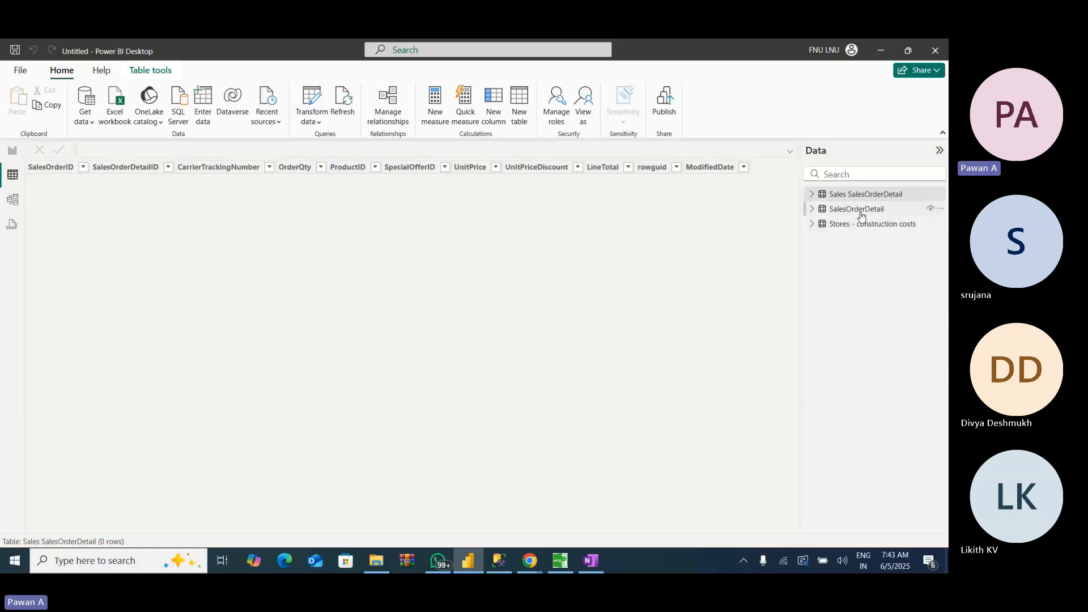